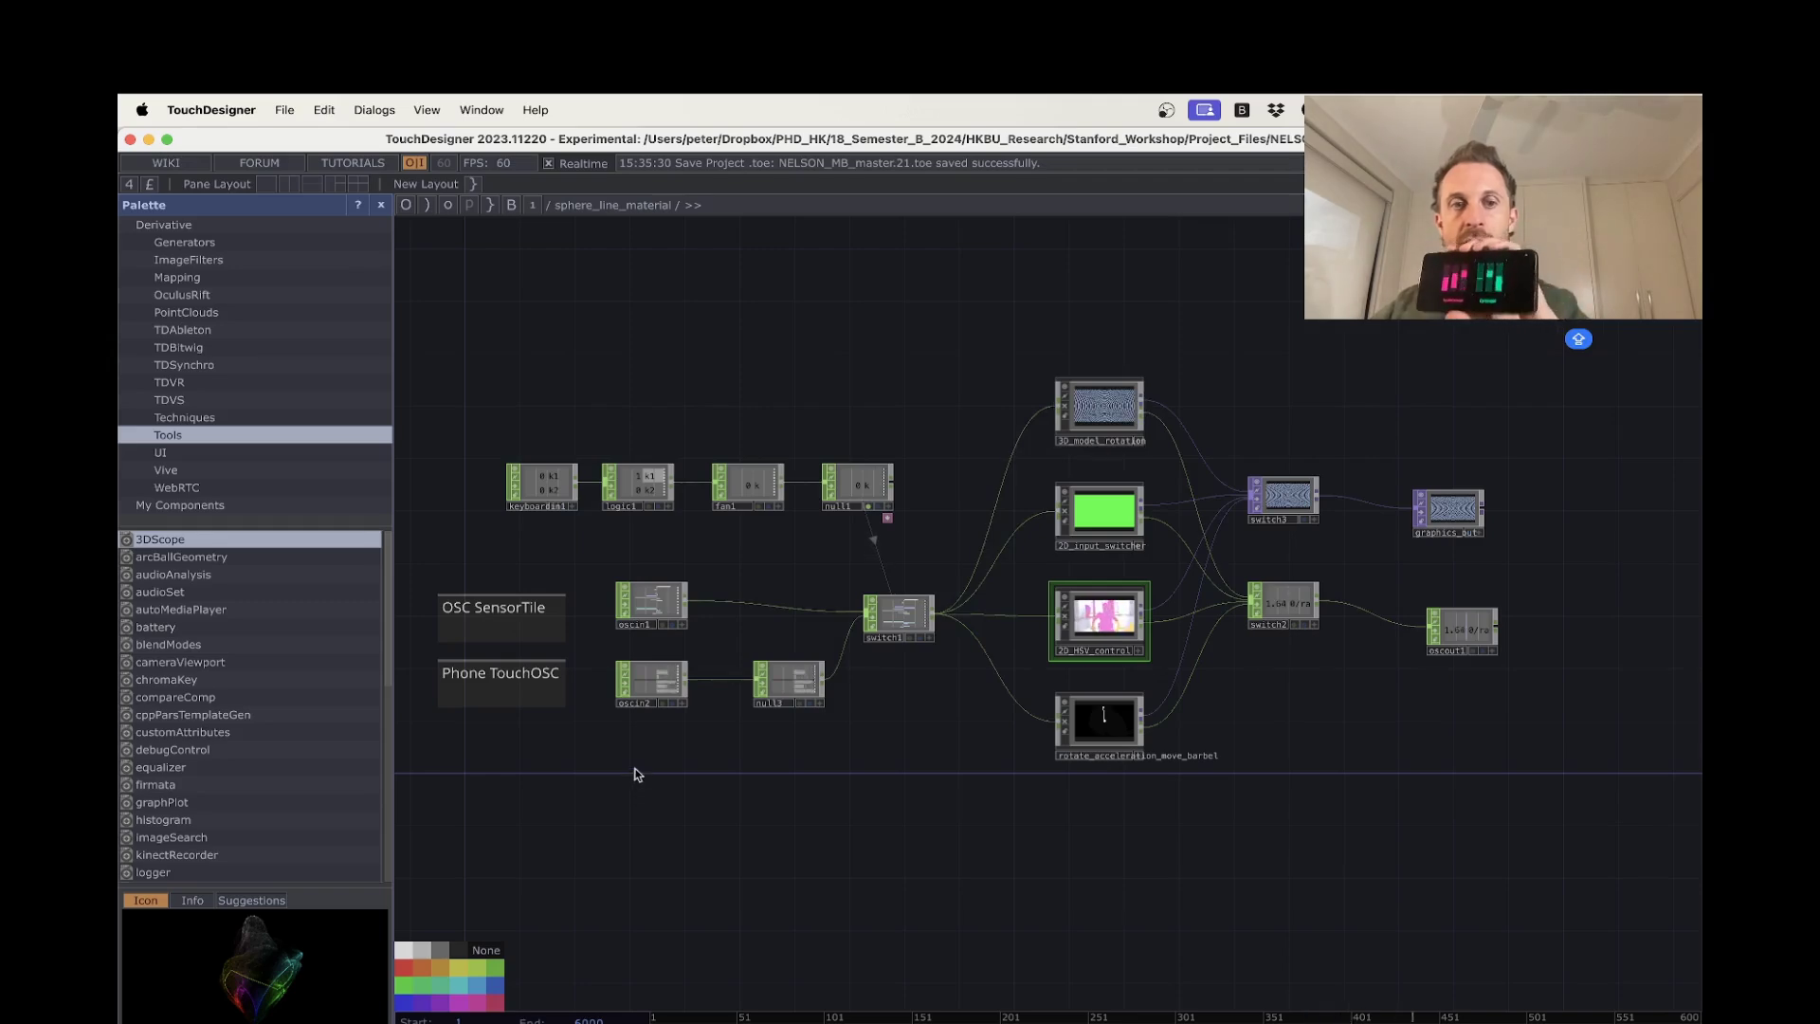
# - Examine the live channel values of the phone's oscin2 operator and the SensorTile's oscin1 operator
pyautogui.scroll(10, 699, 749)
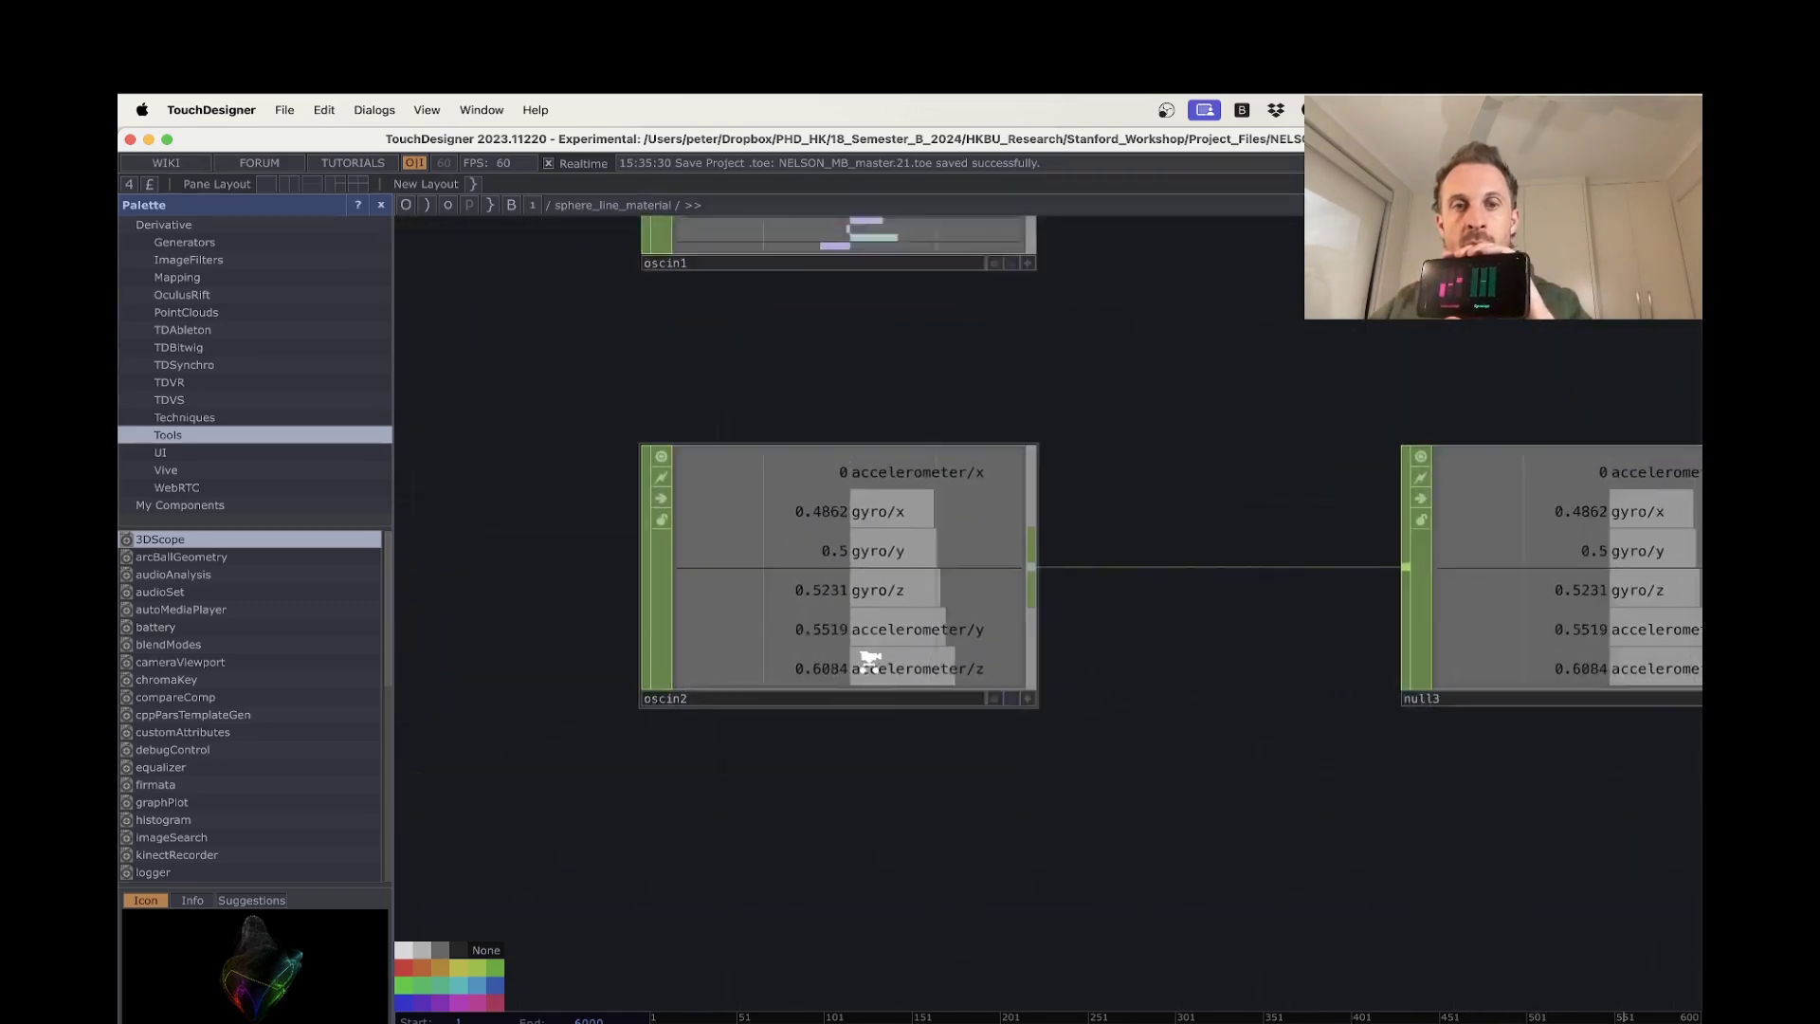
pyautogui.scroll(6, 870, 659)
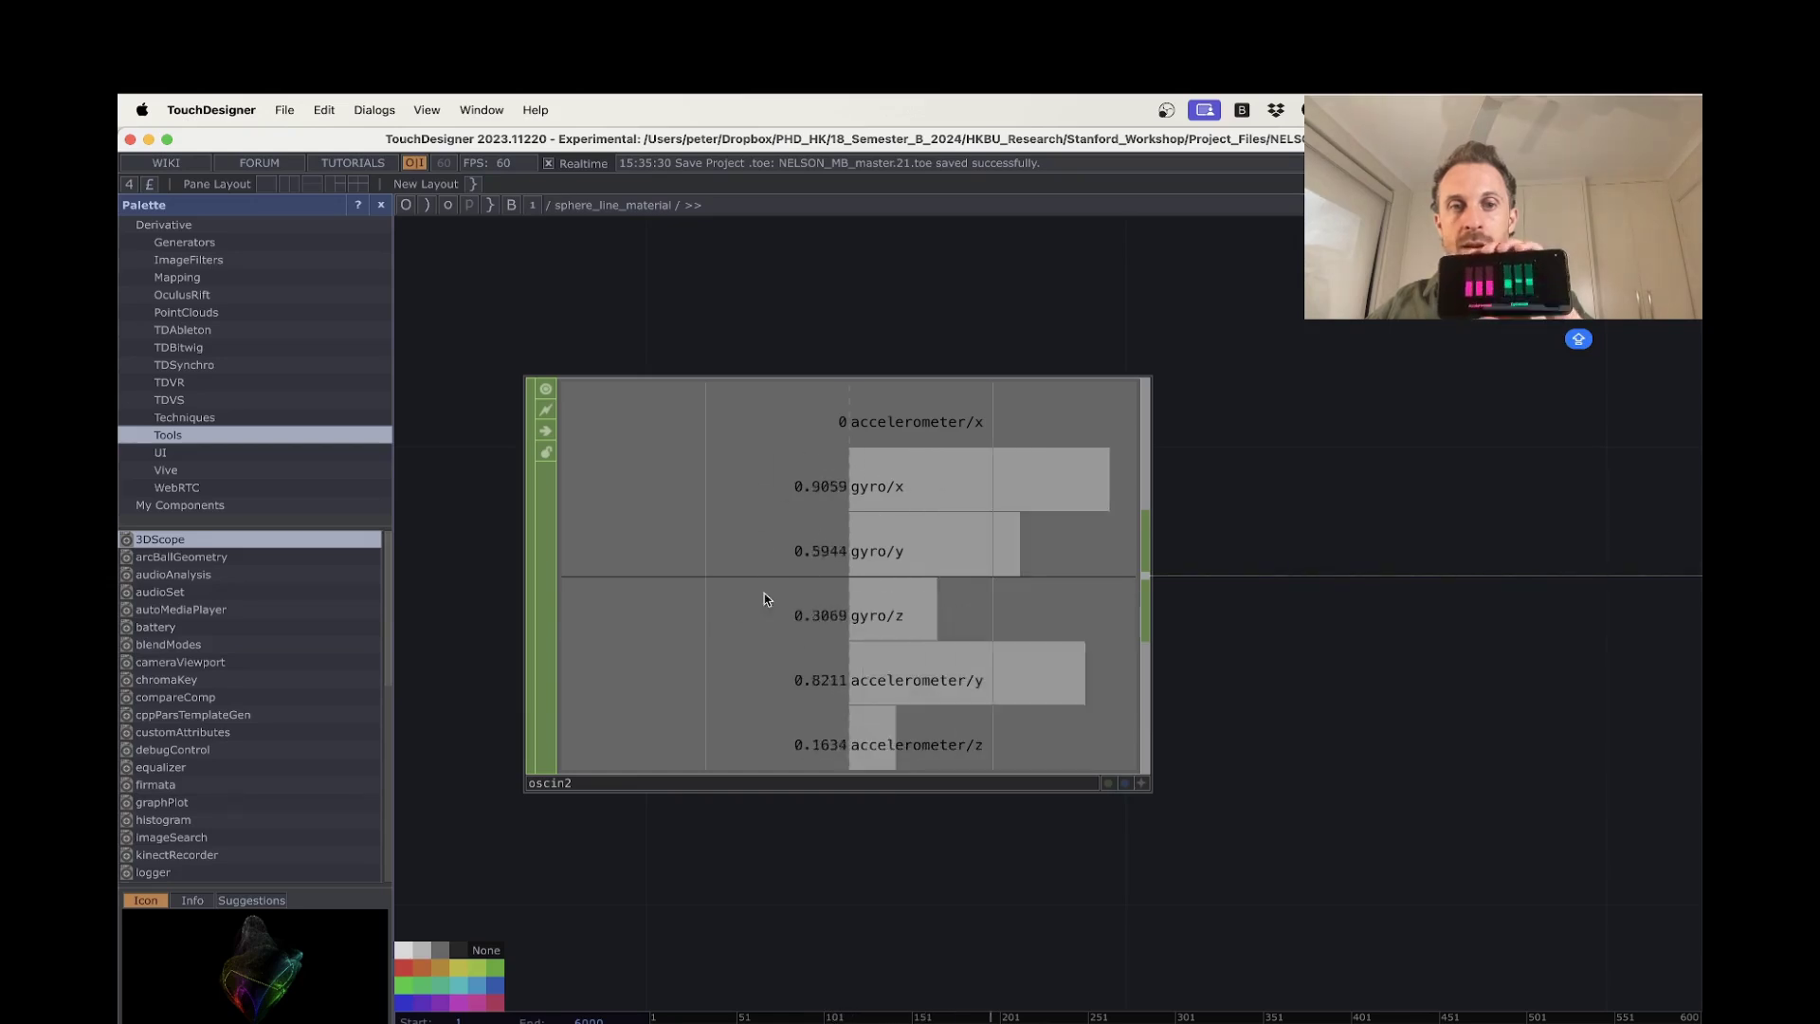
pyautogui.scroll(-6, 935, 679)
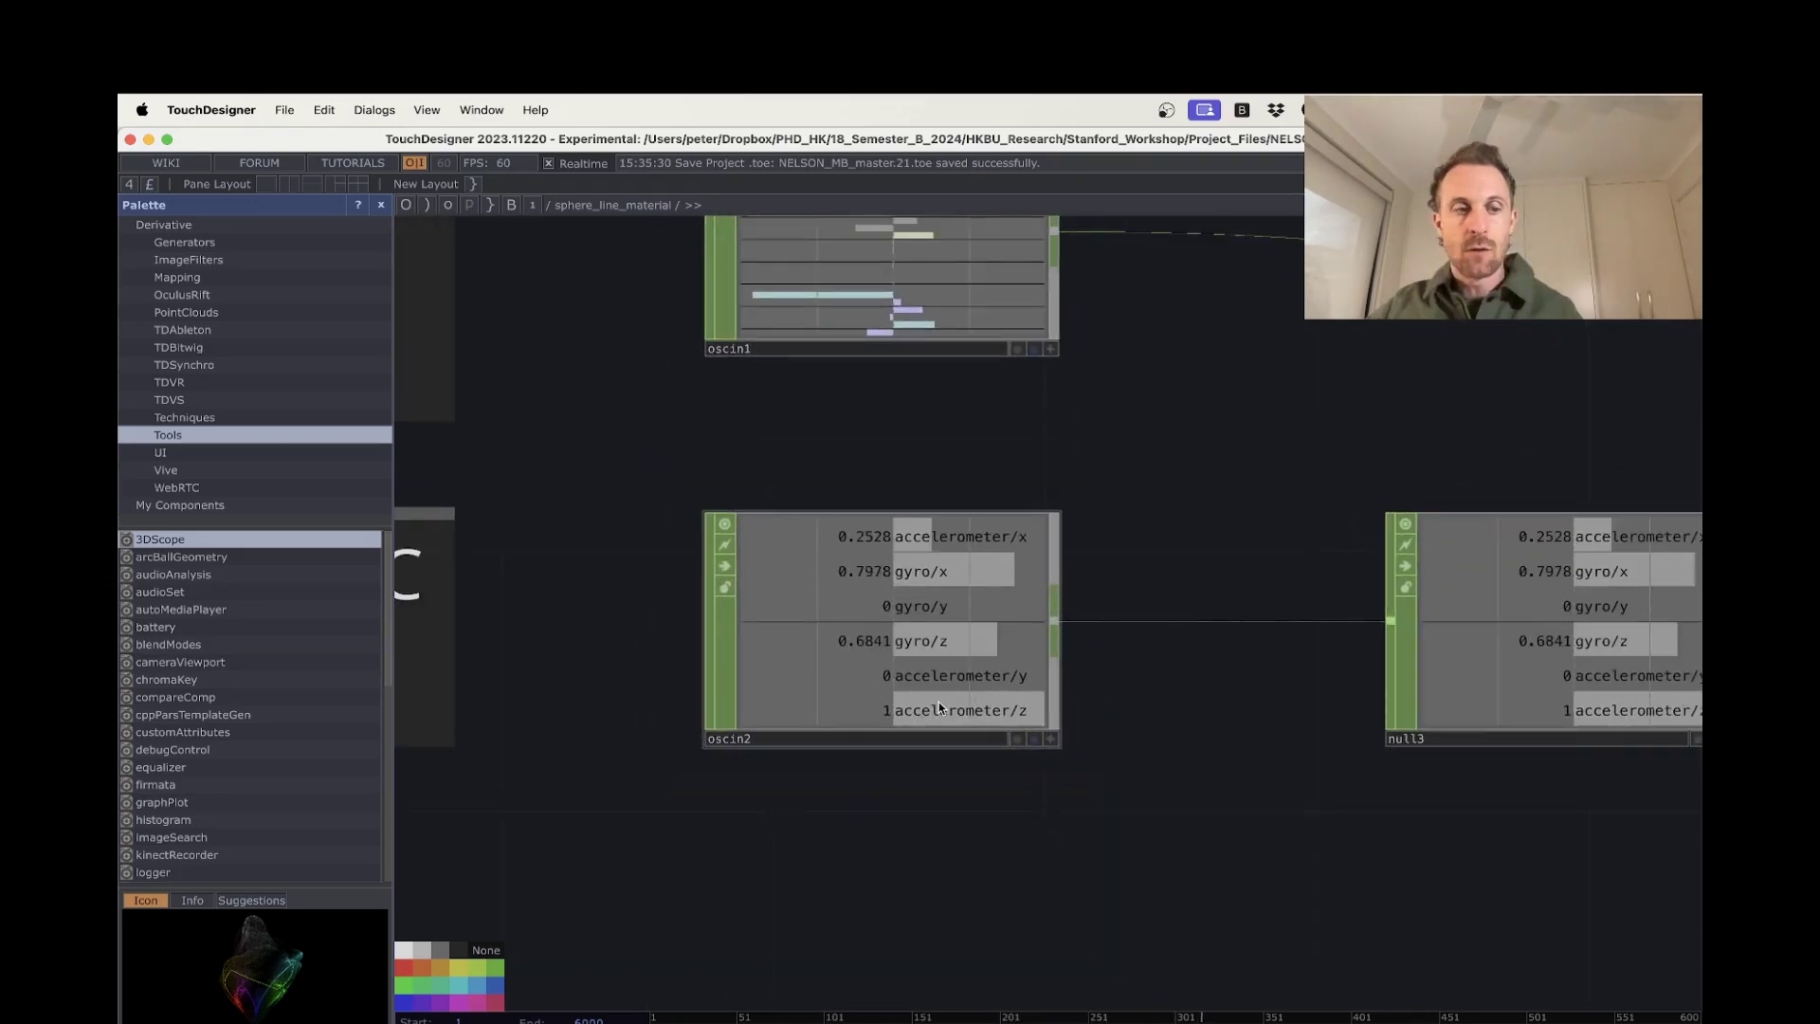
pyautogui.scroll(-2, 937, 711)
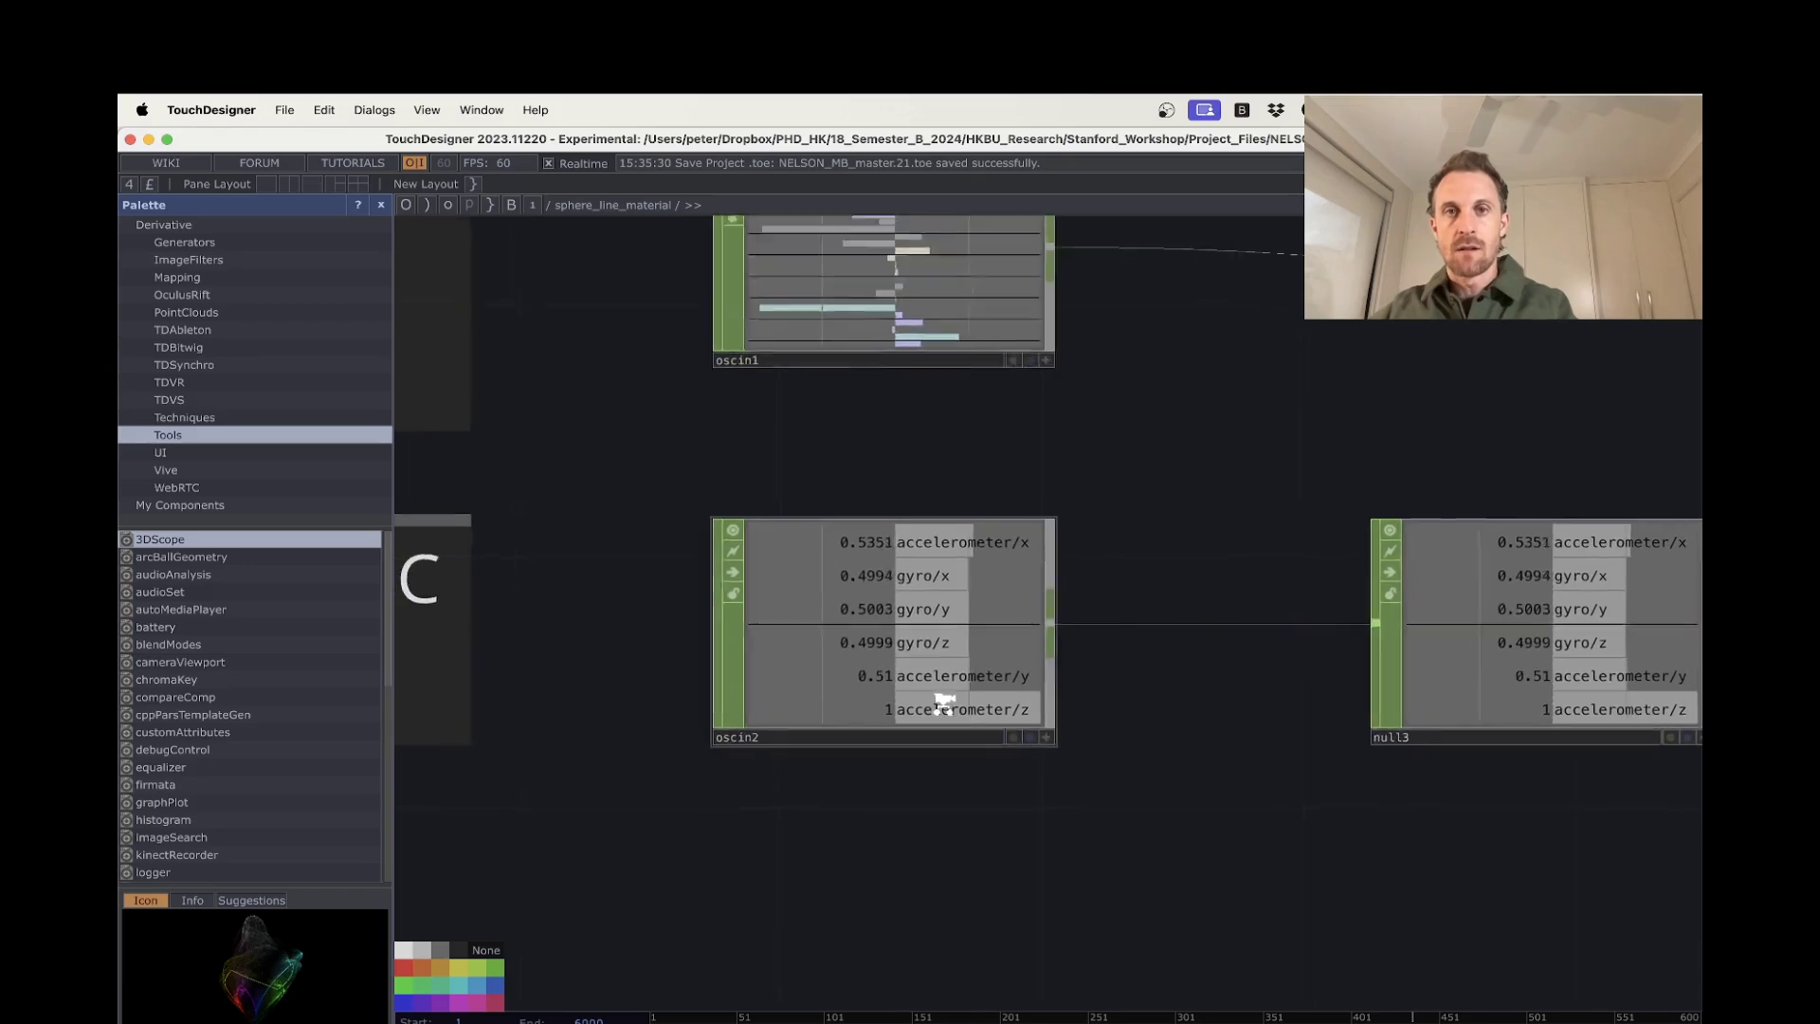
pyautogui.moveTo(1105, 425); pyautogui.dragTo(1159, 696)
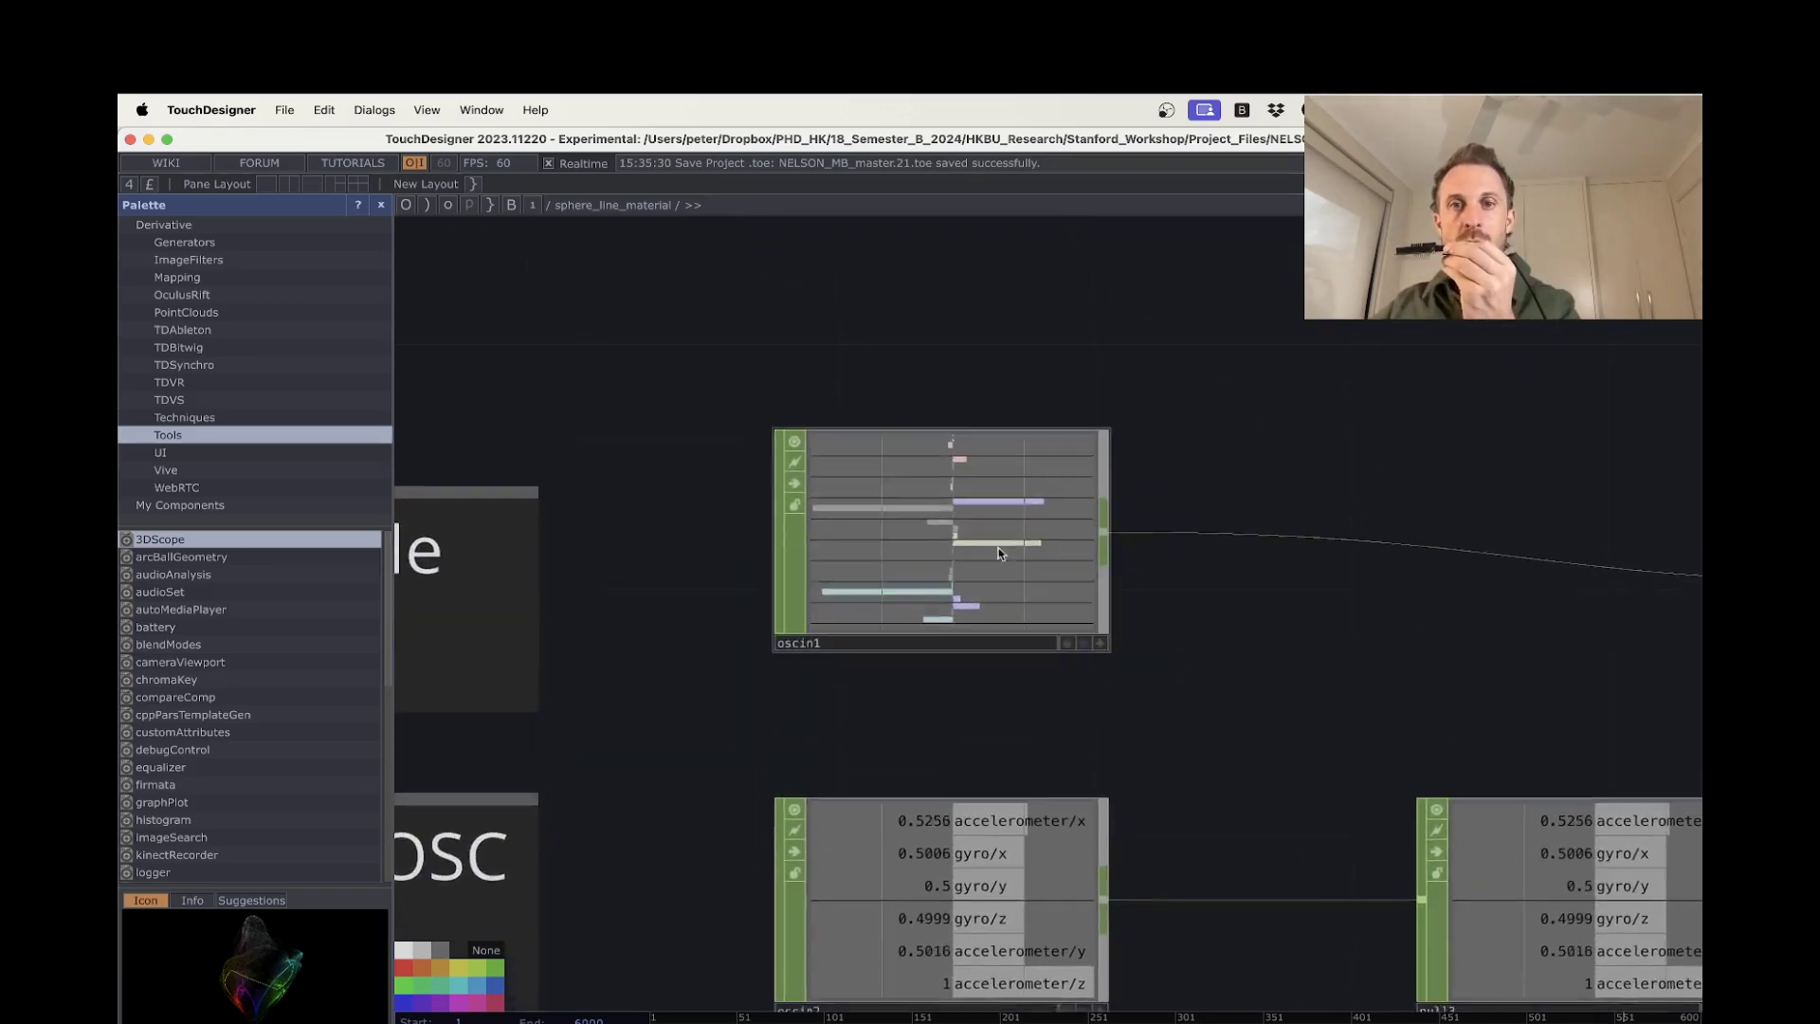
pyautogui.scroll(8, 935, 455)
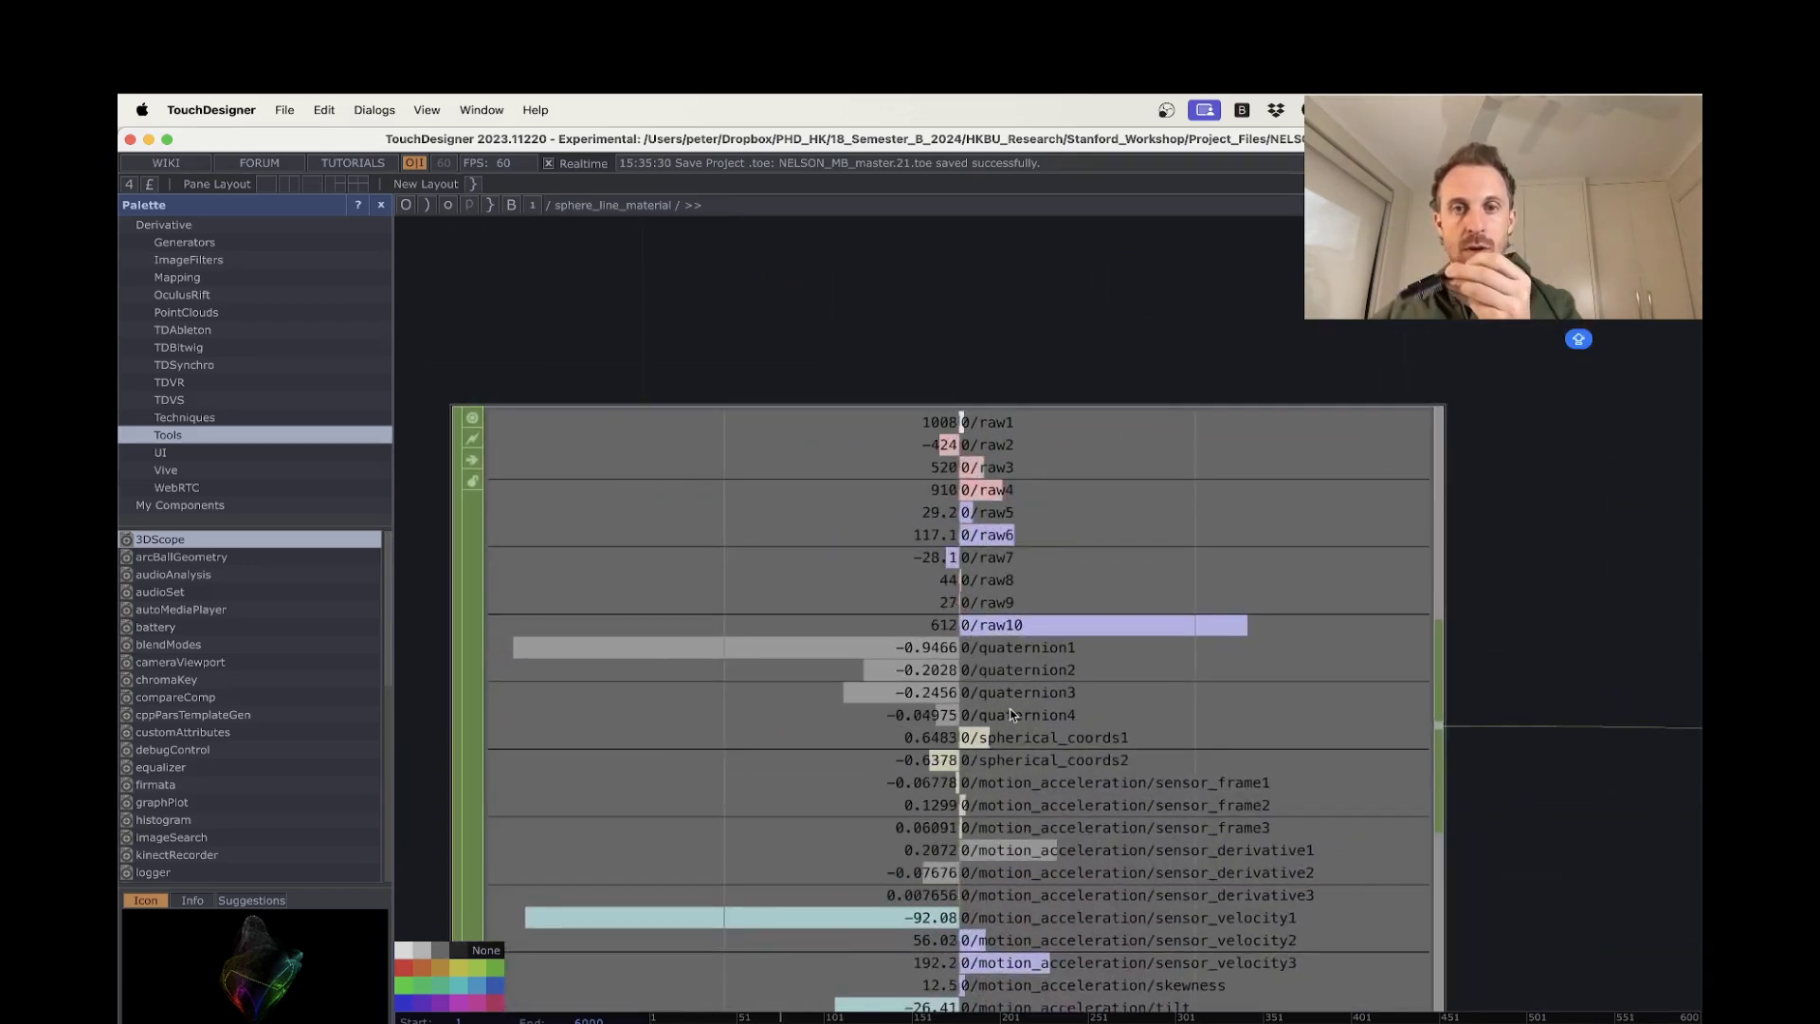
pyautogui.scroll(-1, 1168, 766)
pyautogui.scroll(-5, 1176, 773)
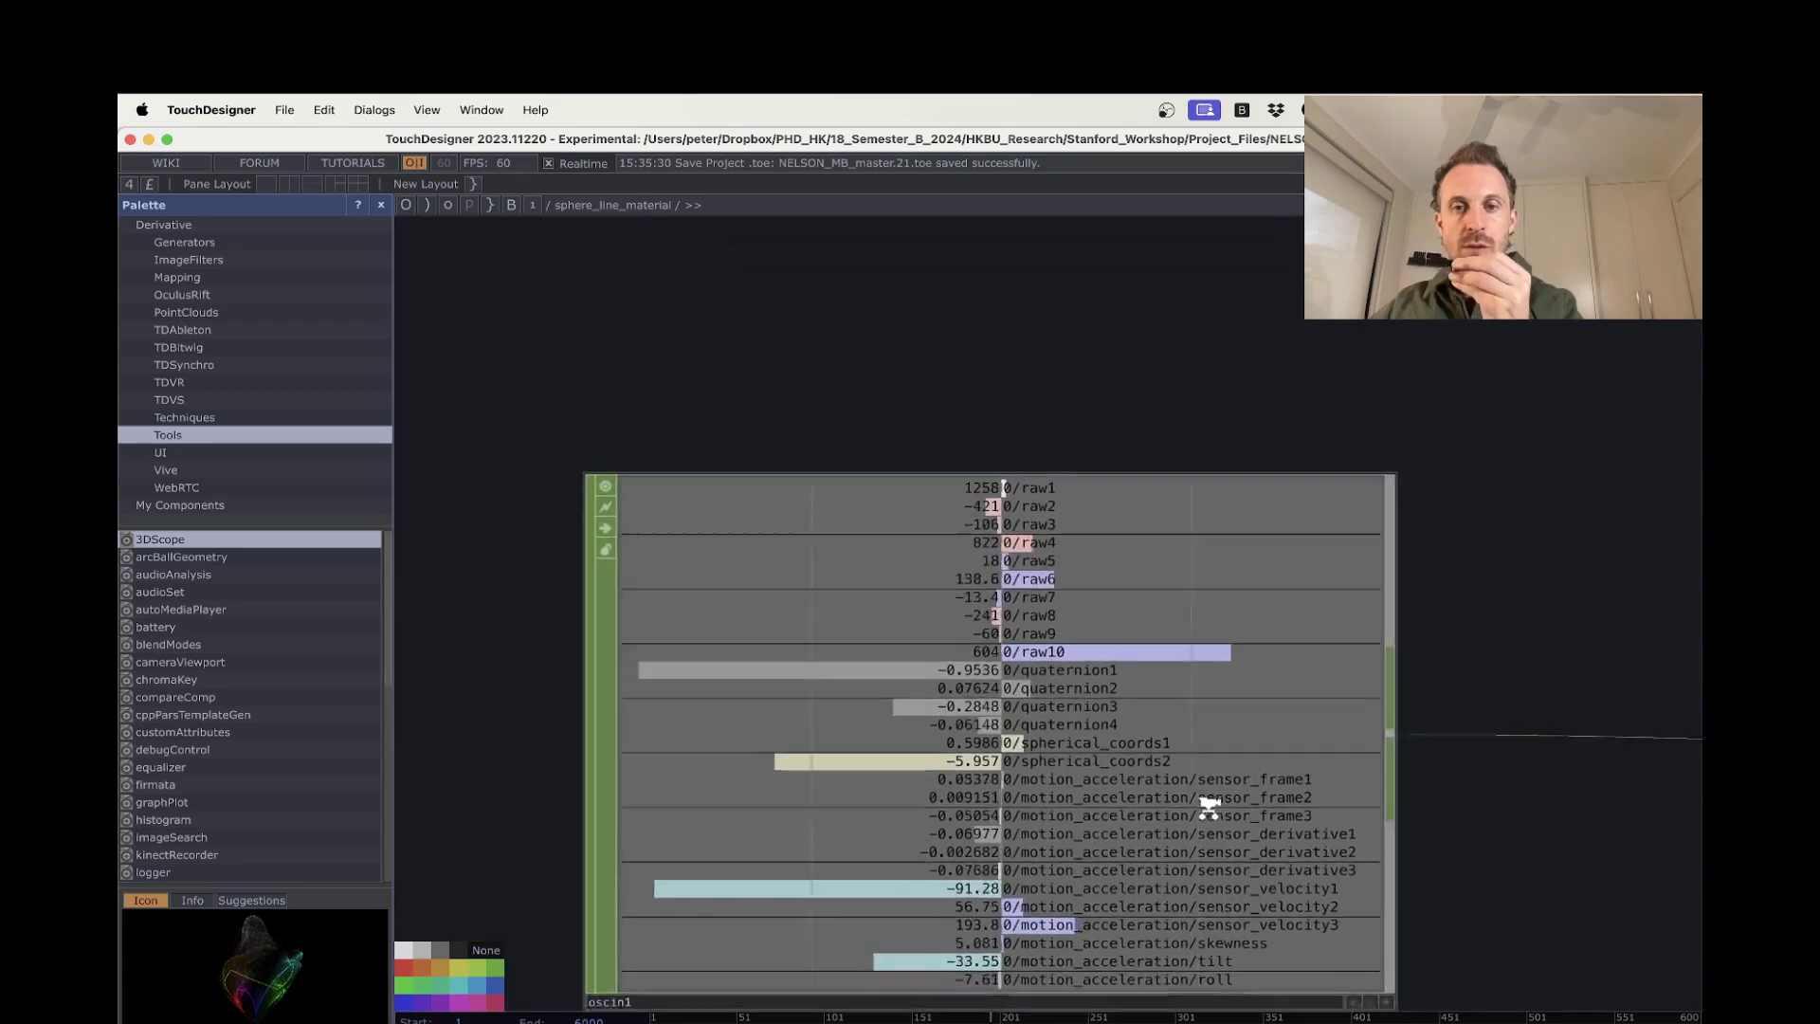
pyautogui.moveTo(1488, 884); pyautogui.dragTo(1317, 642)
pyautogui.scroll(-4, 1295, 680)
pyautogui.scroll(-5, 1295, 680)
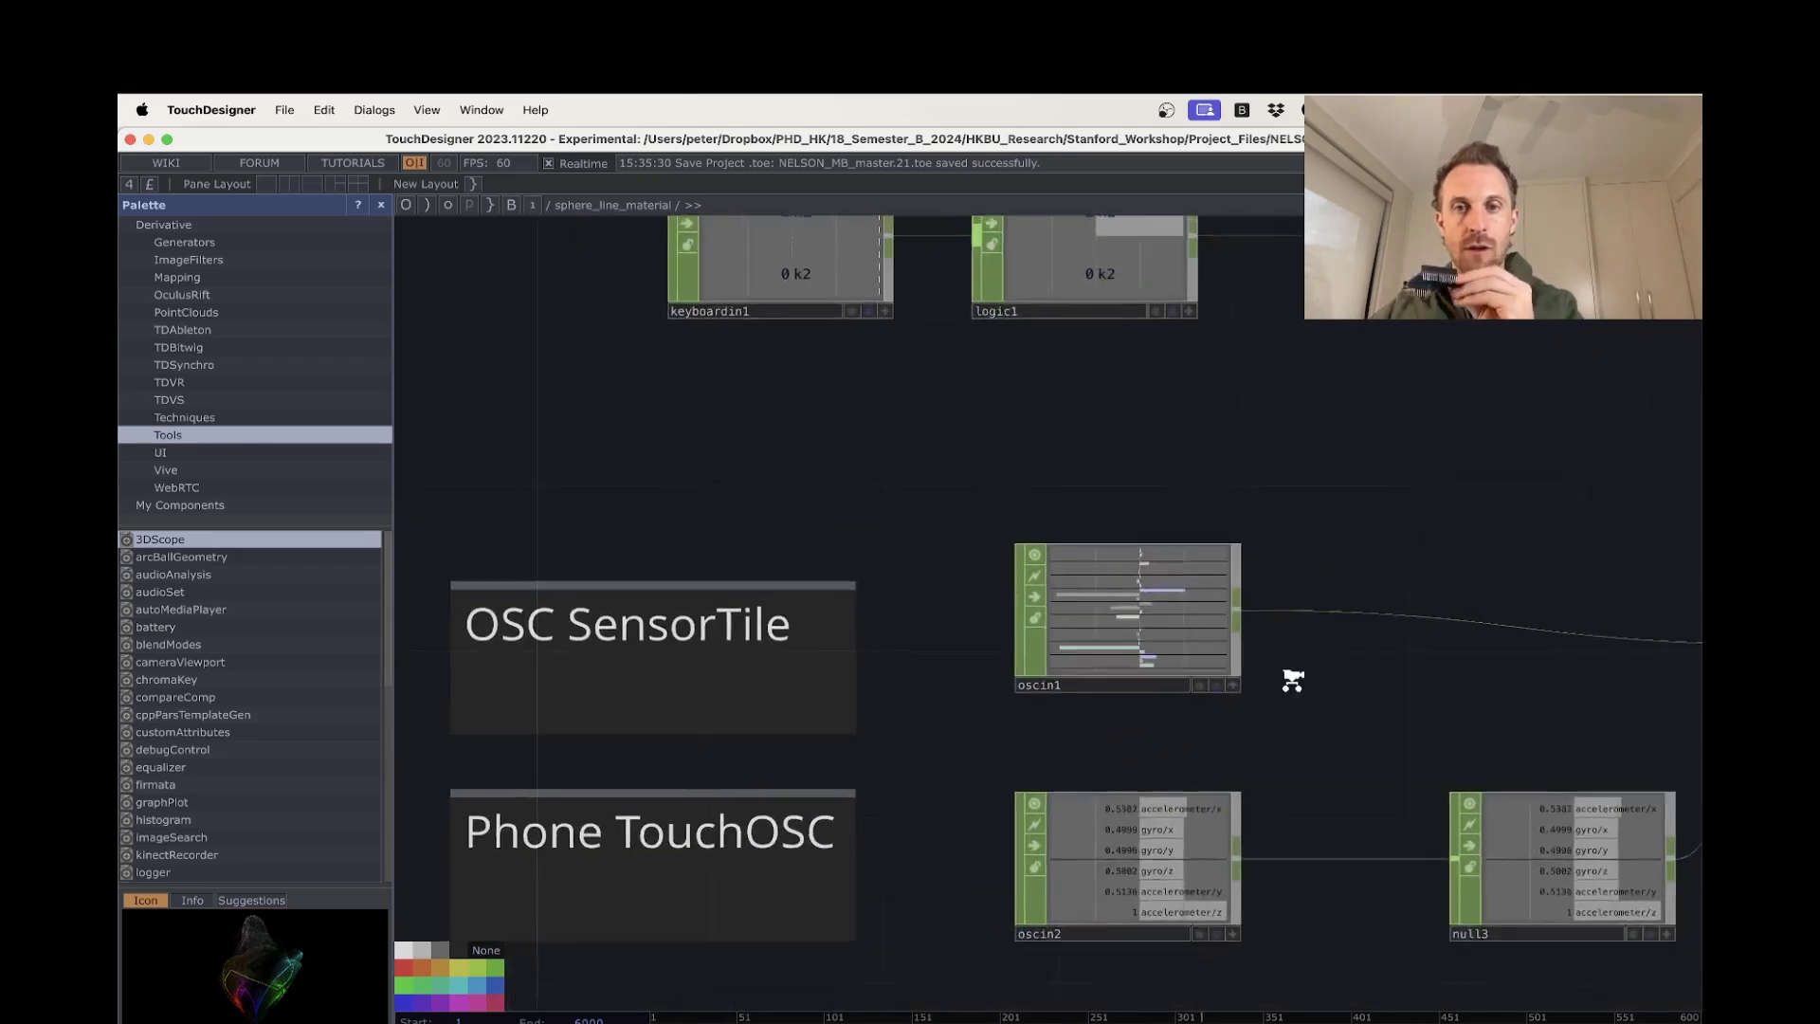
# - Examine how the keyboard chain and the two labelled OSC sources feed switch1 and the four visual components
pyautogui.moveTo(1247, 464); pyautogui.dragTo(948, 450)
pyautogui.scroll(-5, 1106, 509)
pyautogui.scroll(-3, 1239, 634)
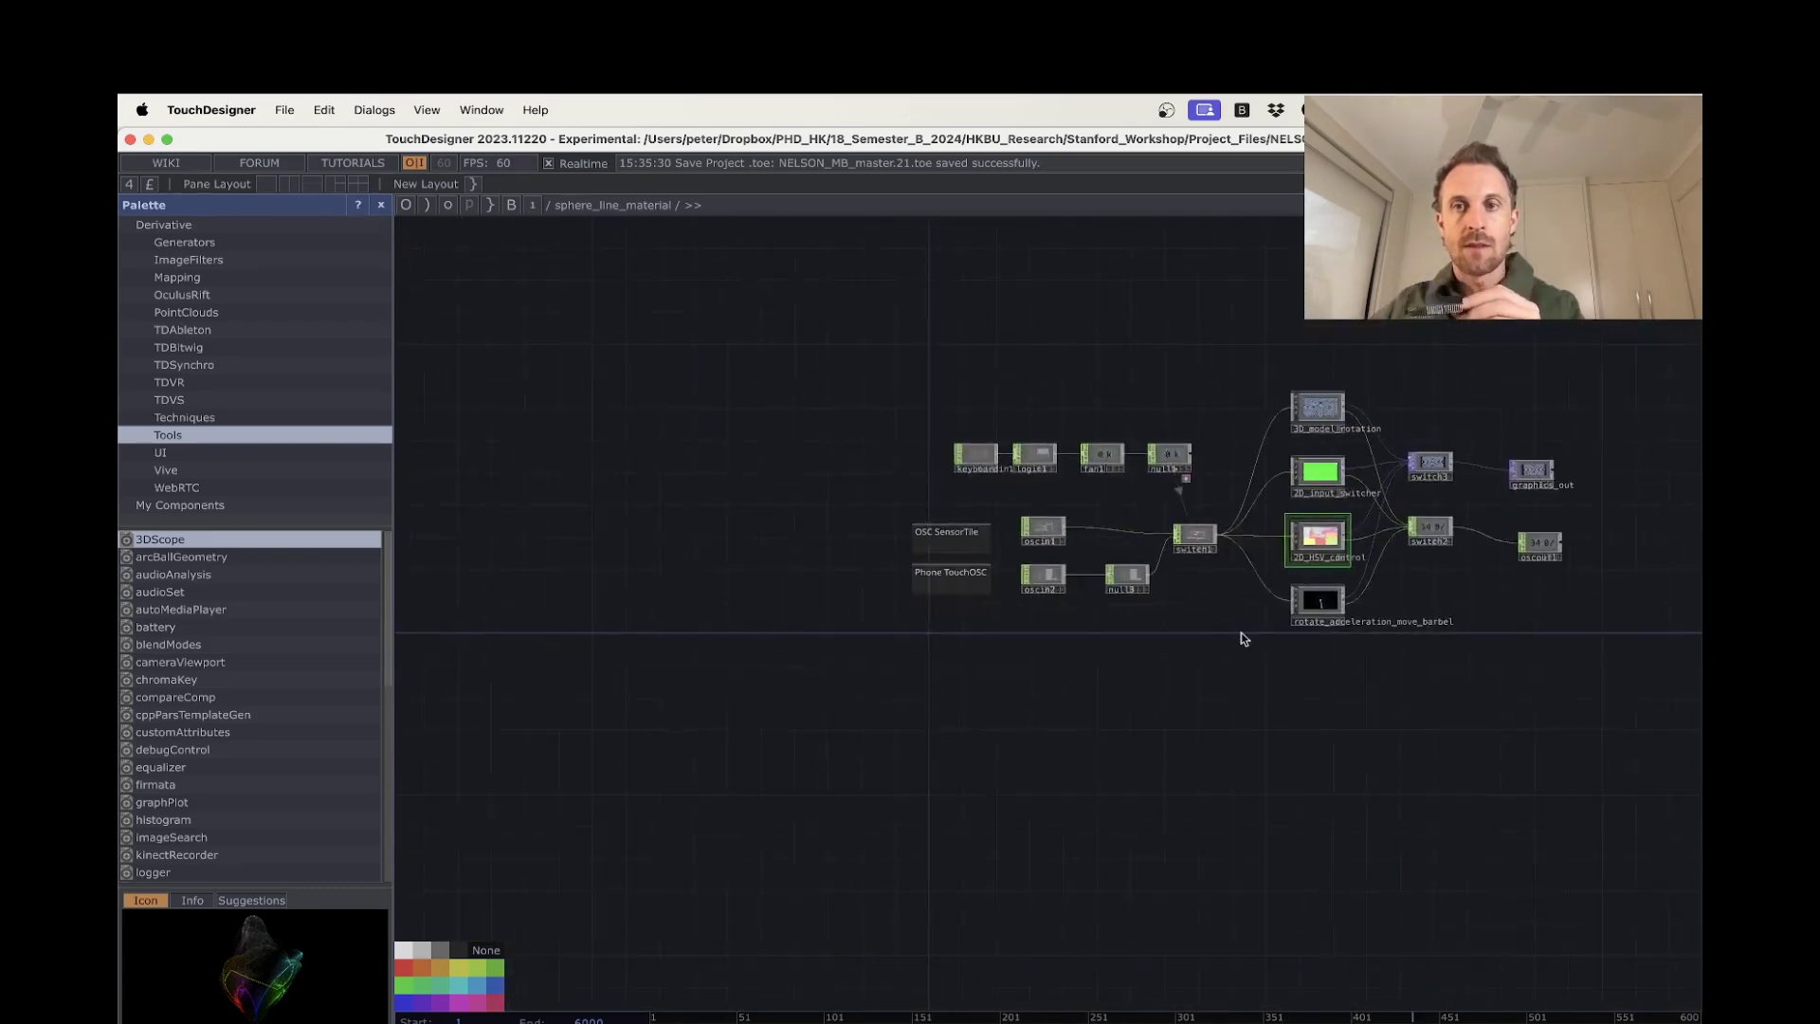
pyautogui.scroll(-2, 1033, 695)
pyautogui.scroll(-1, 944, 619)
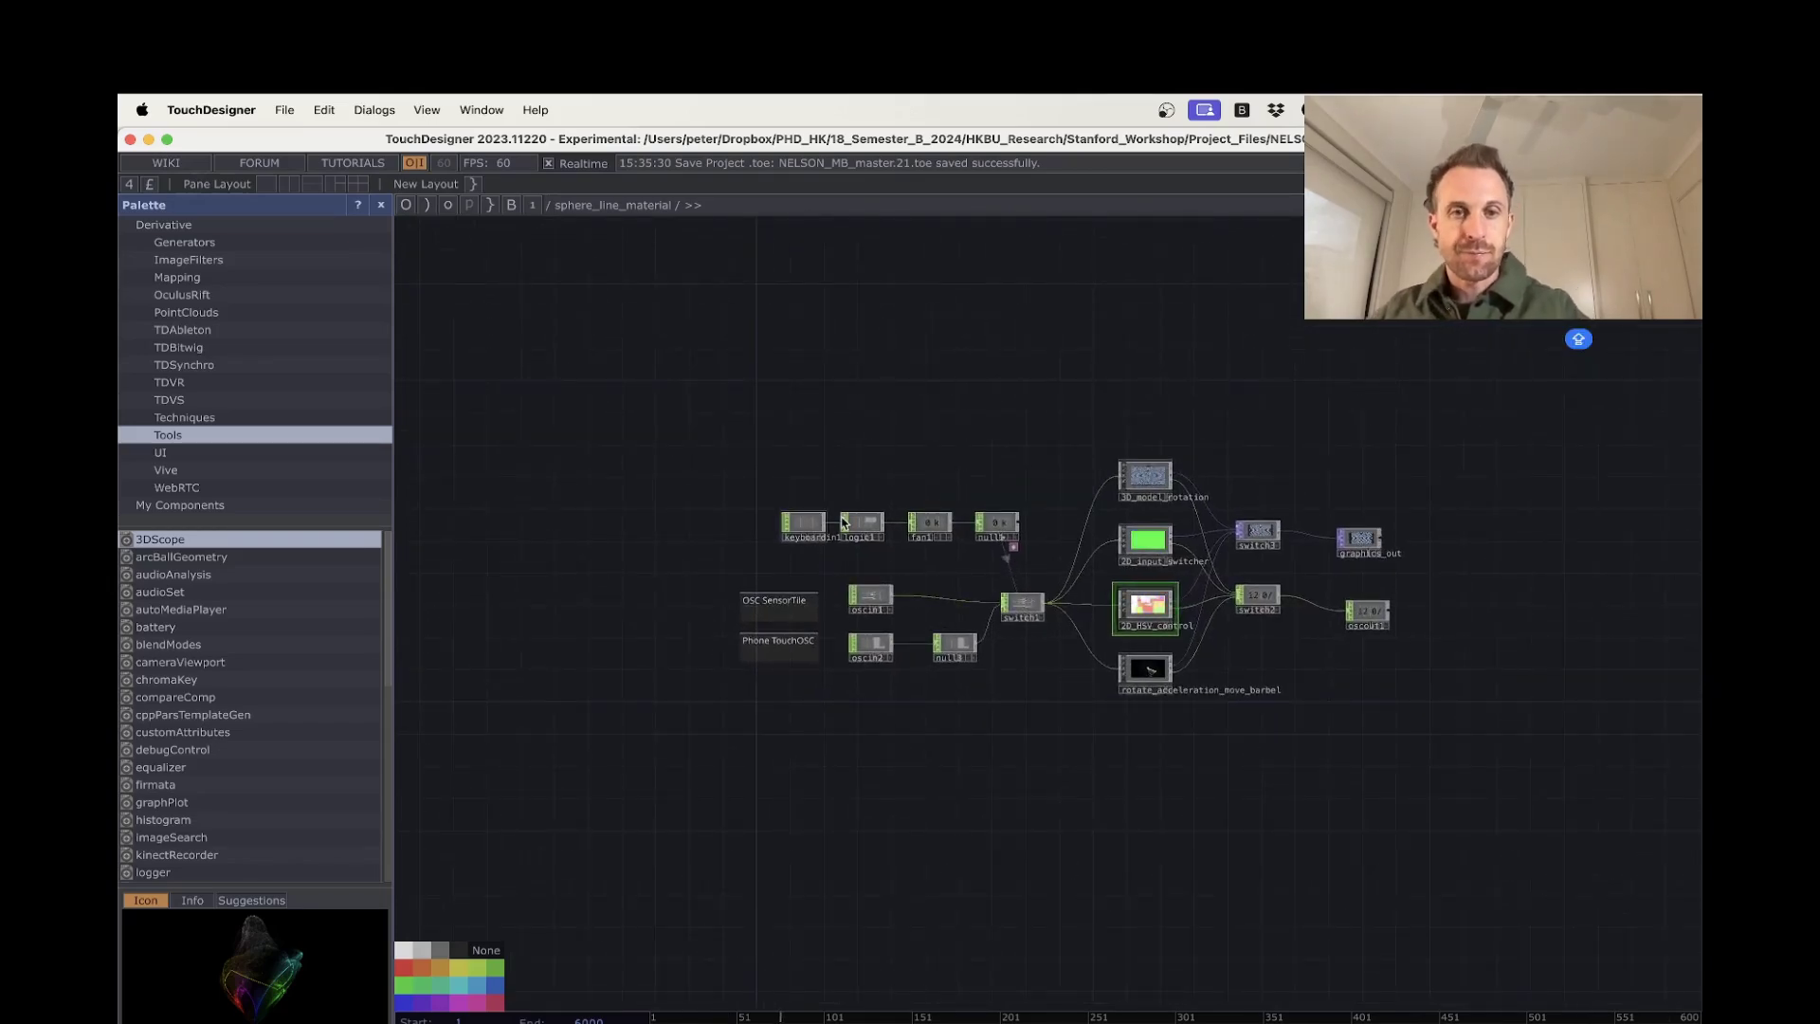
pyautogui.scroll(5, 843, 522)
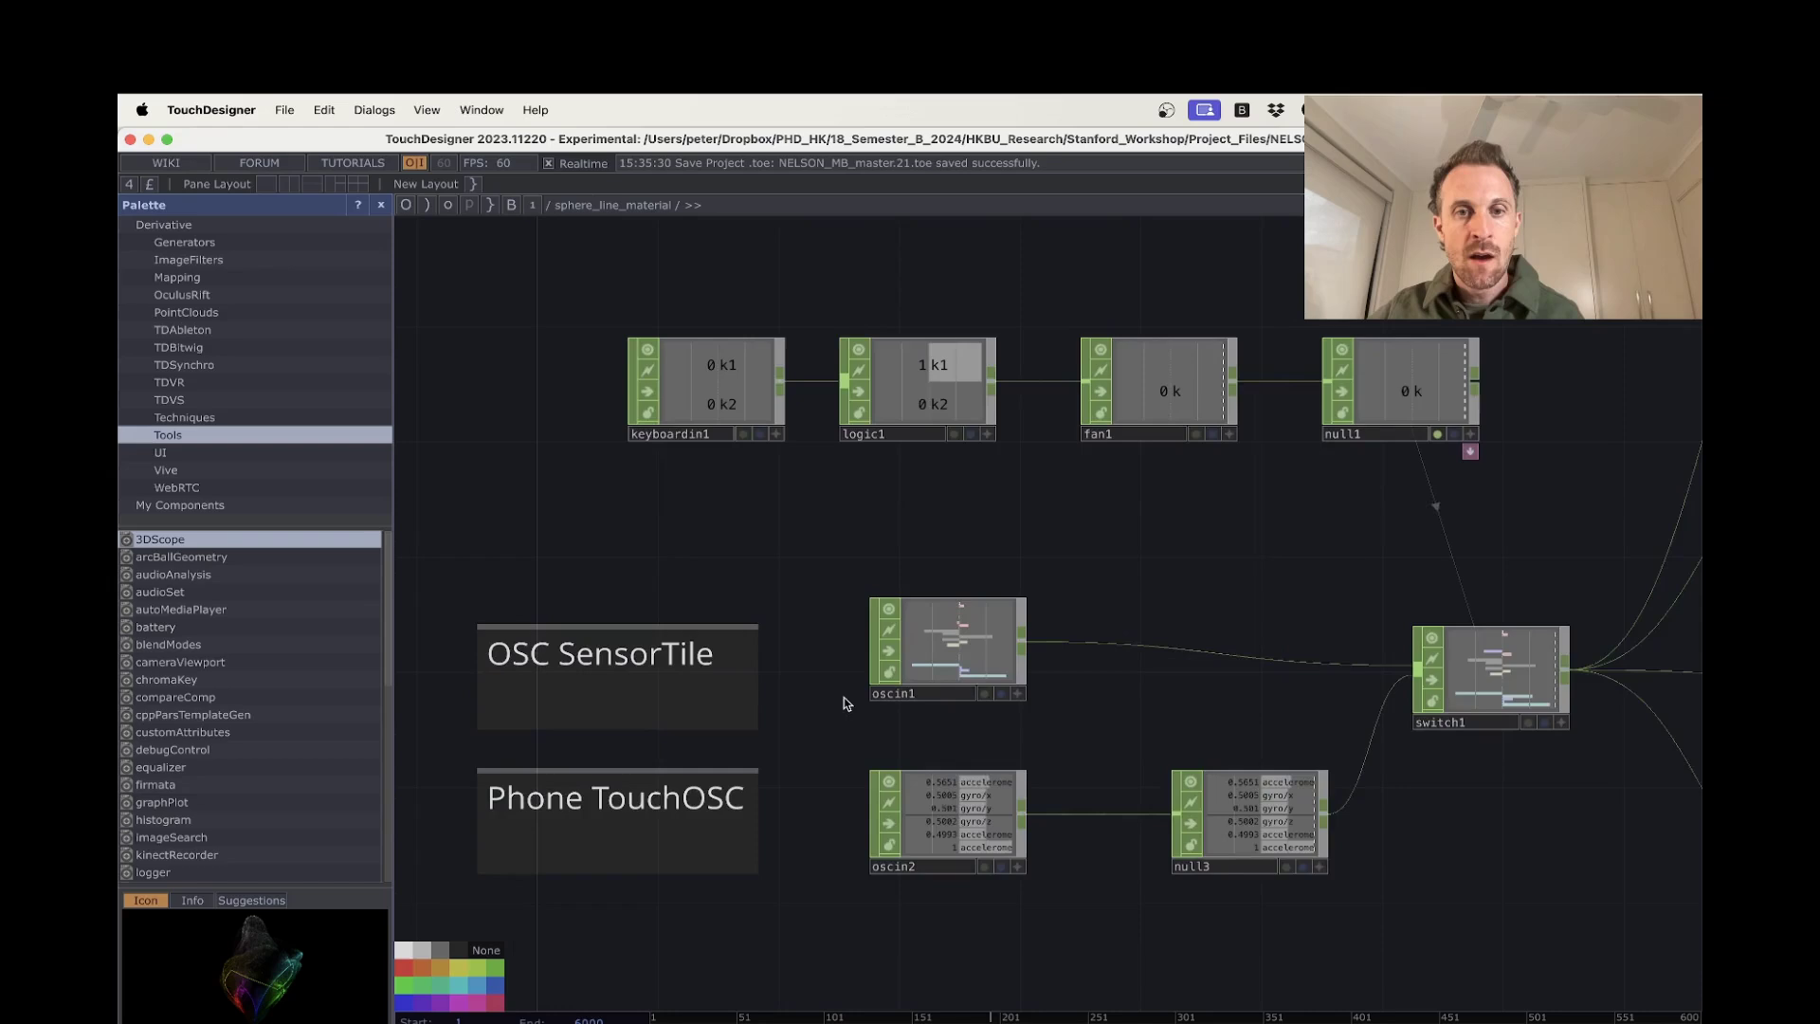
pyautogui.scroll(-2, 847, 703)
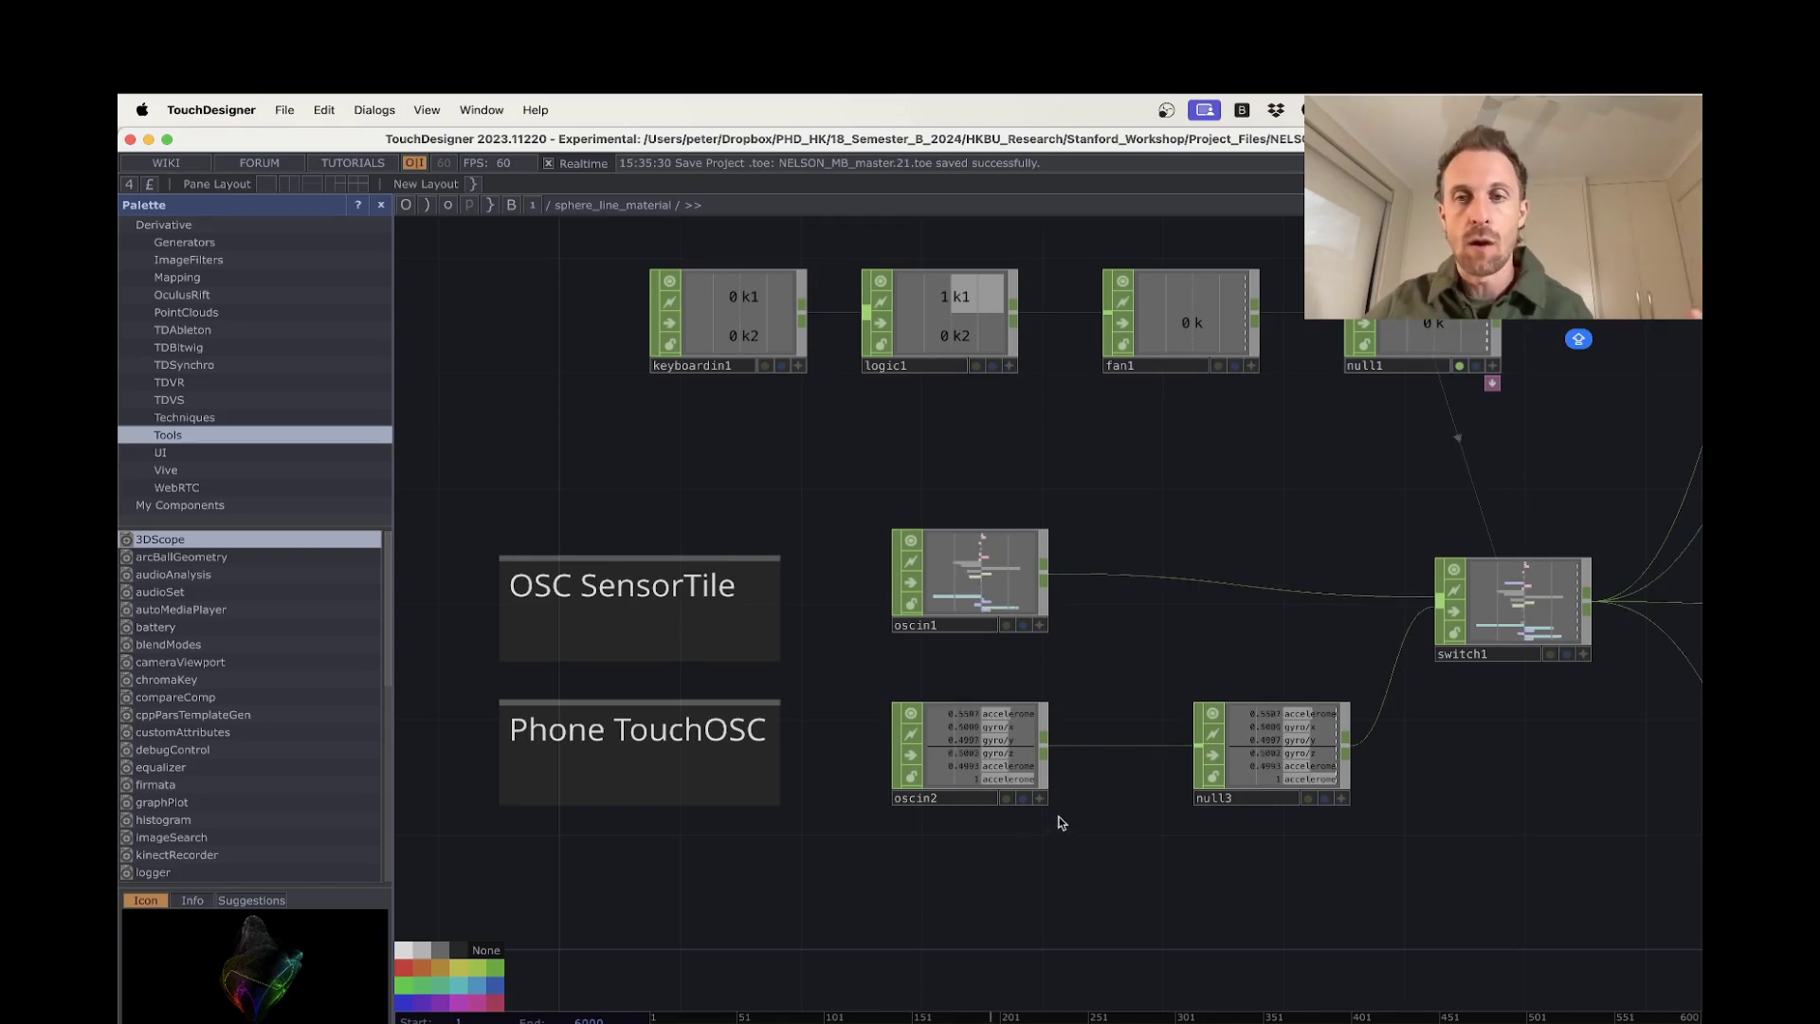
pyautogui.scroll(-10, 1060, 825)
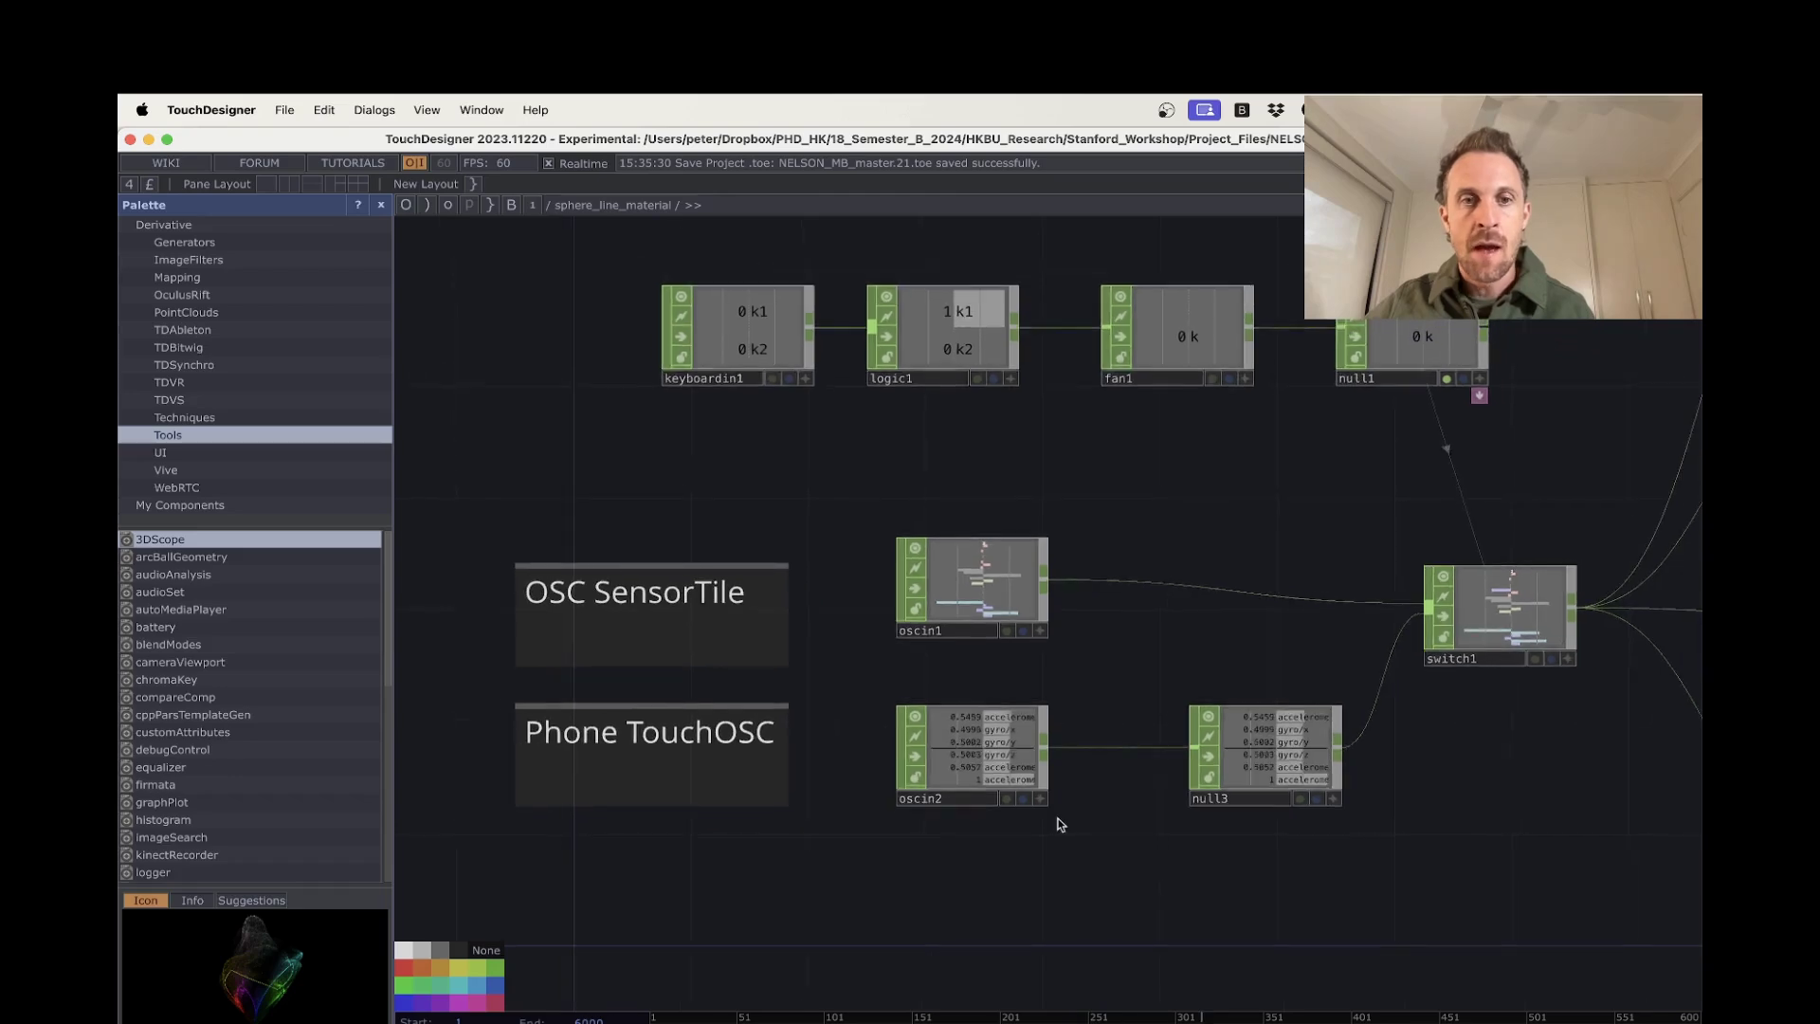
pyautogui.scroll(3, 1090, 834)
pyautogui.scroll(5, 1096, 836)
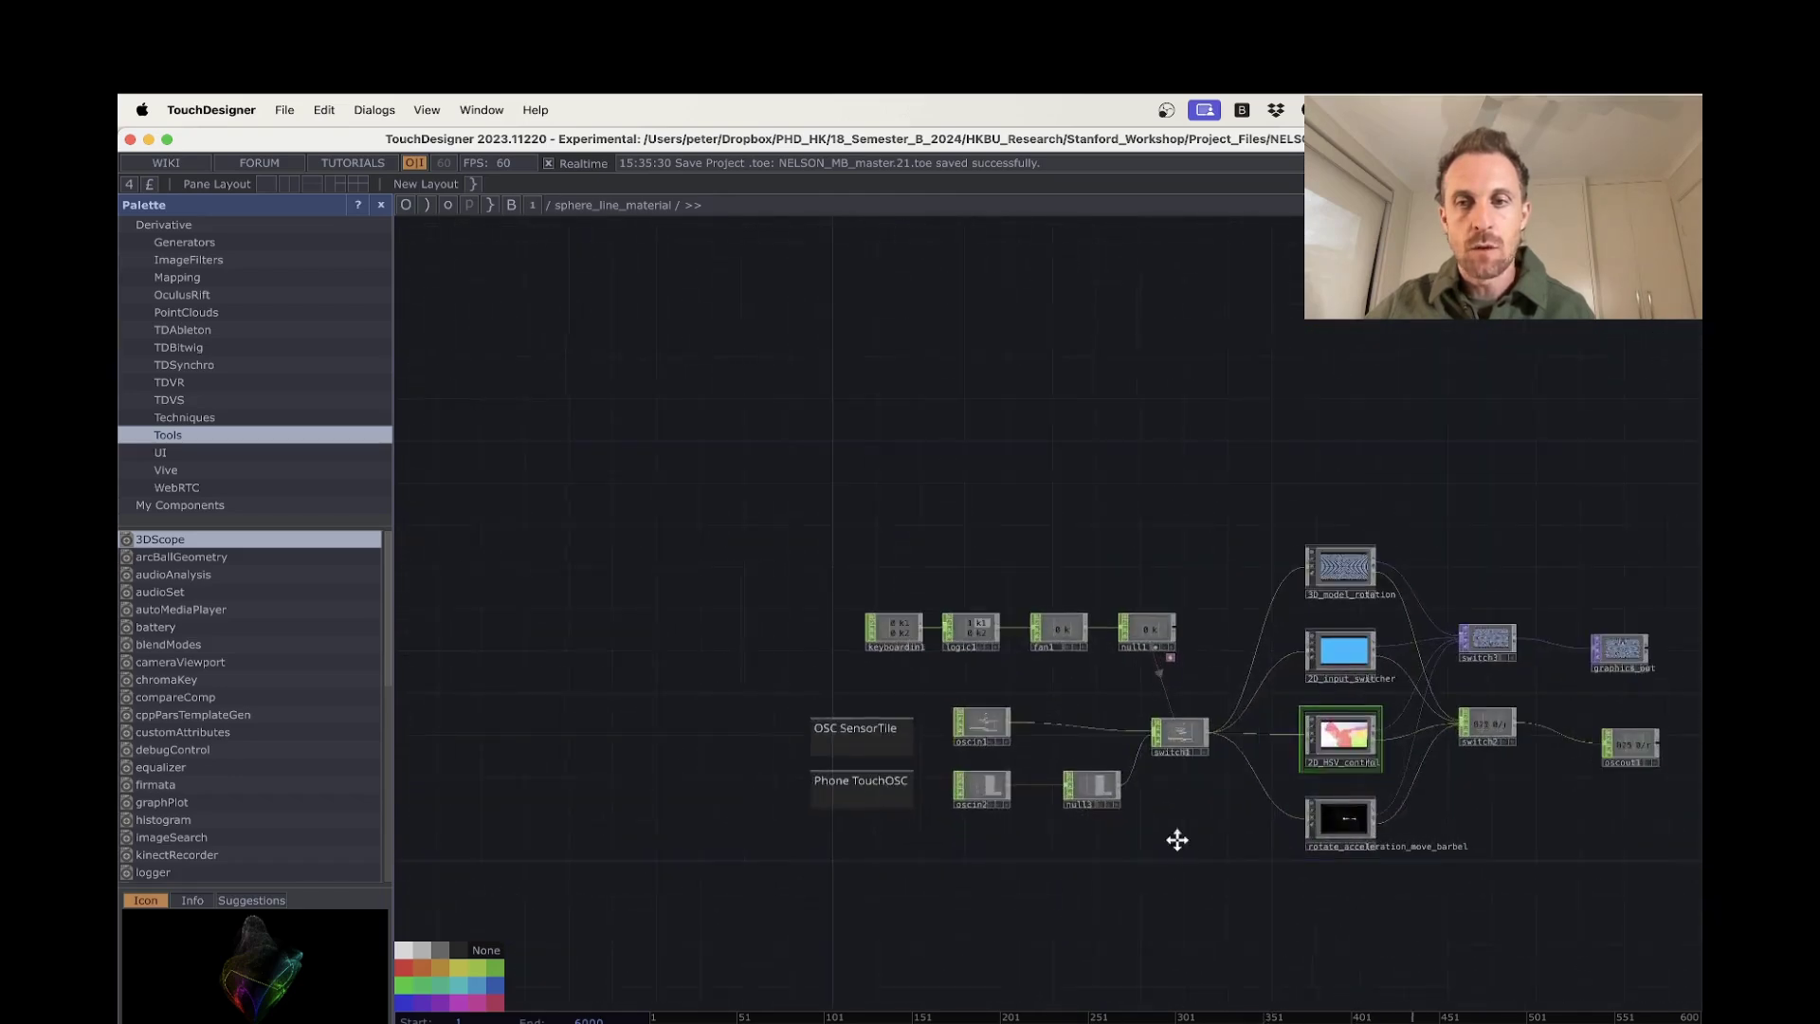
pyautogui.moveTo(1178, 841); pyautogui.dragTo(1015, 830)
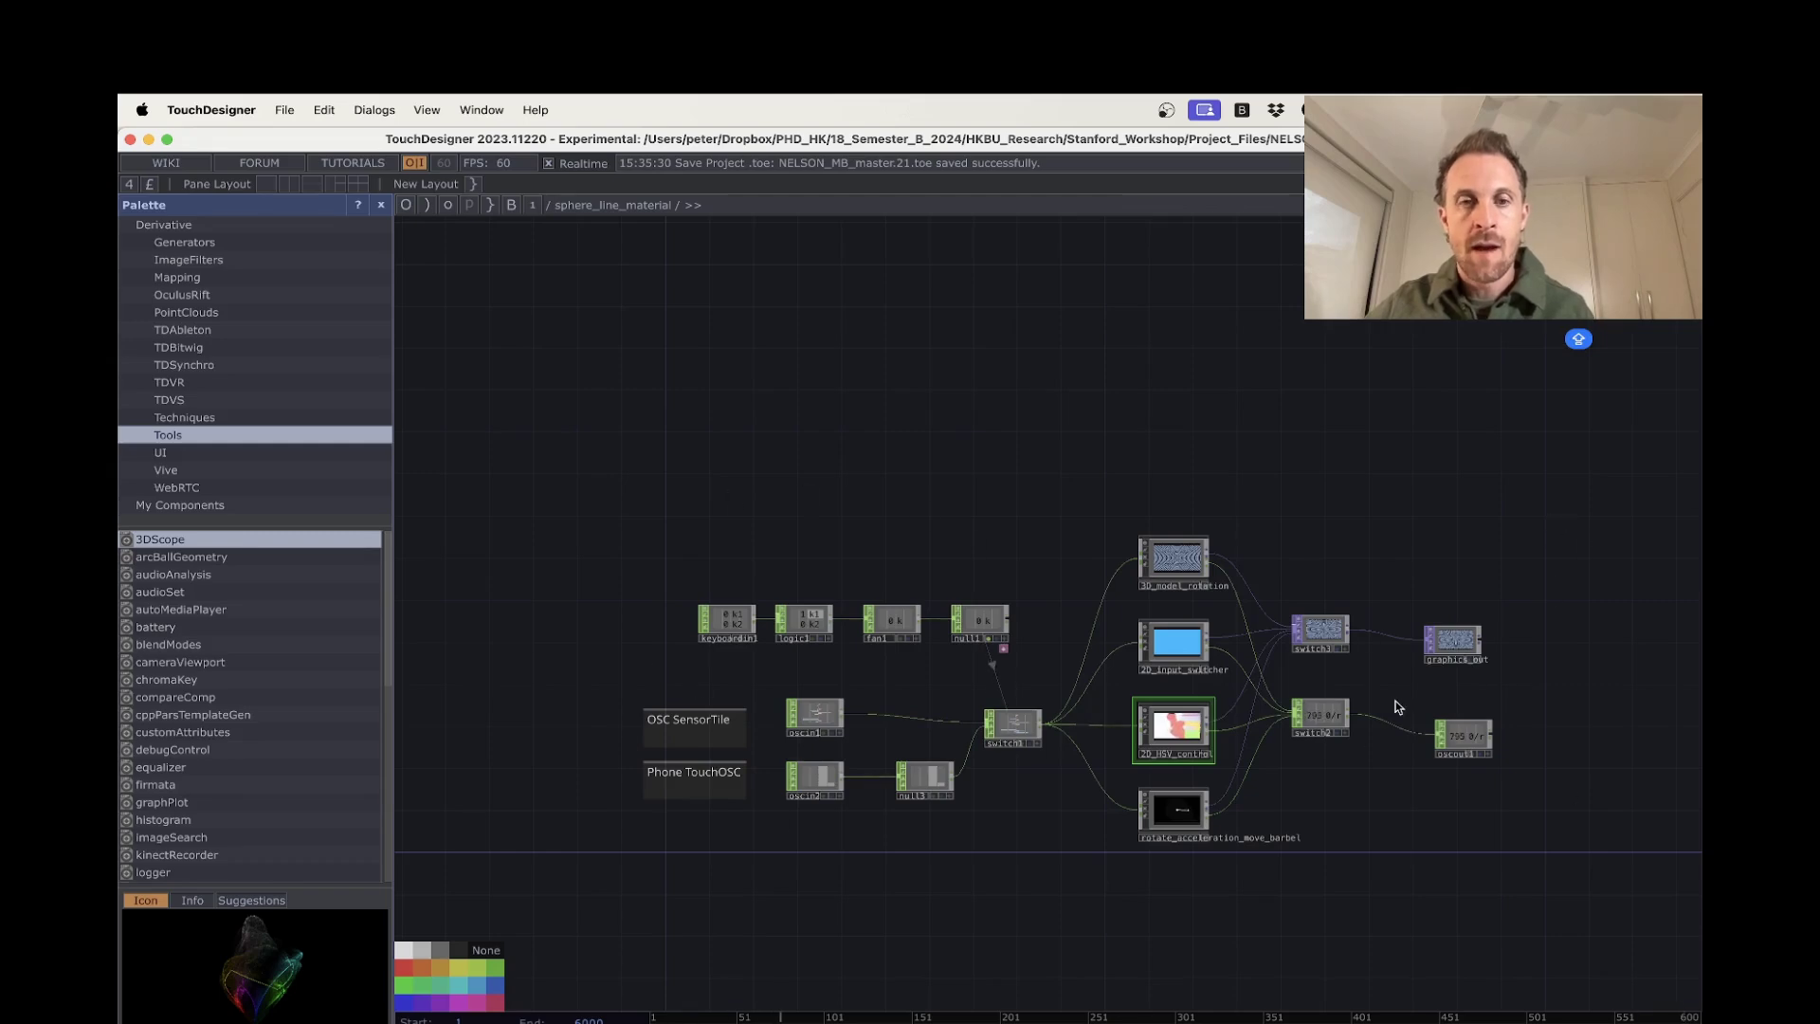
pyautogui.scroll(4, 711, 673)
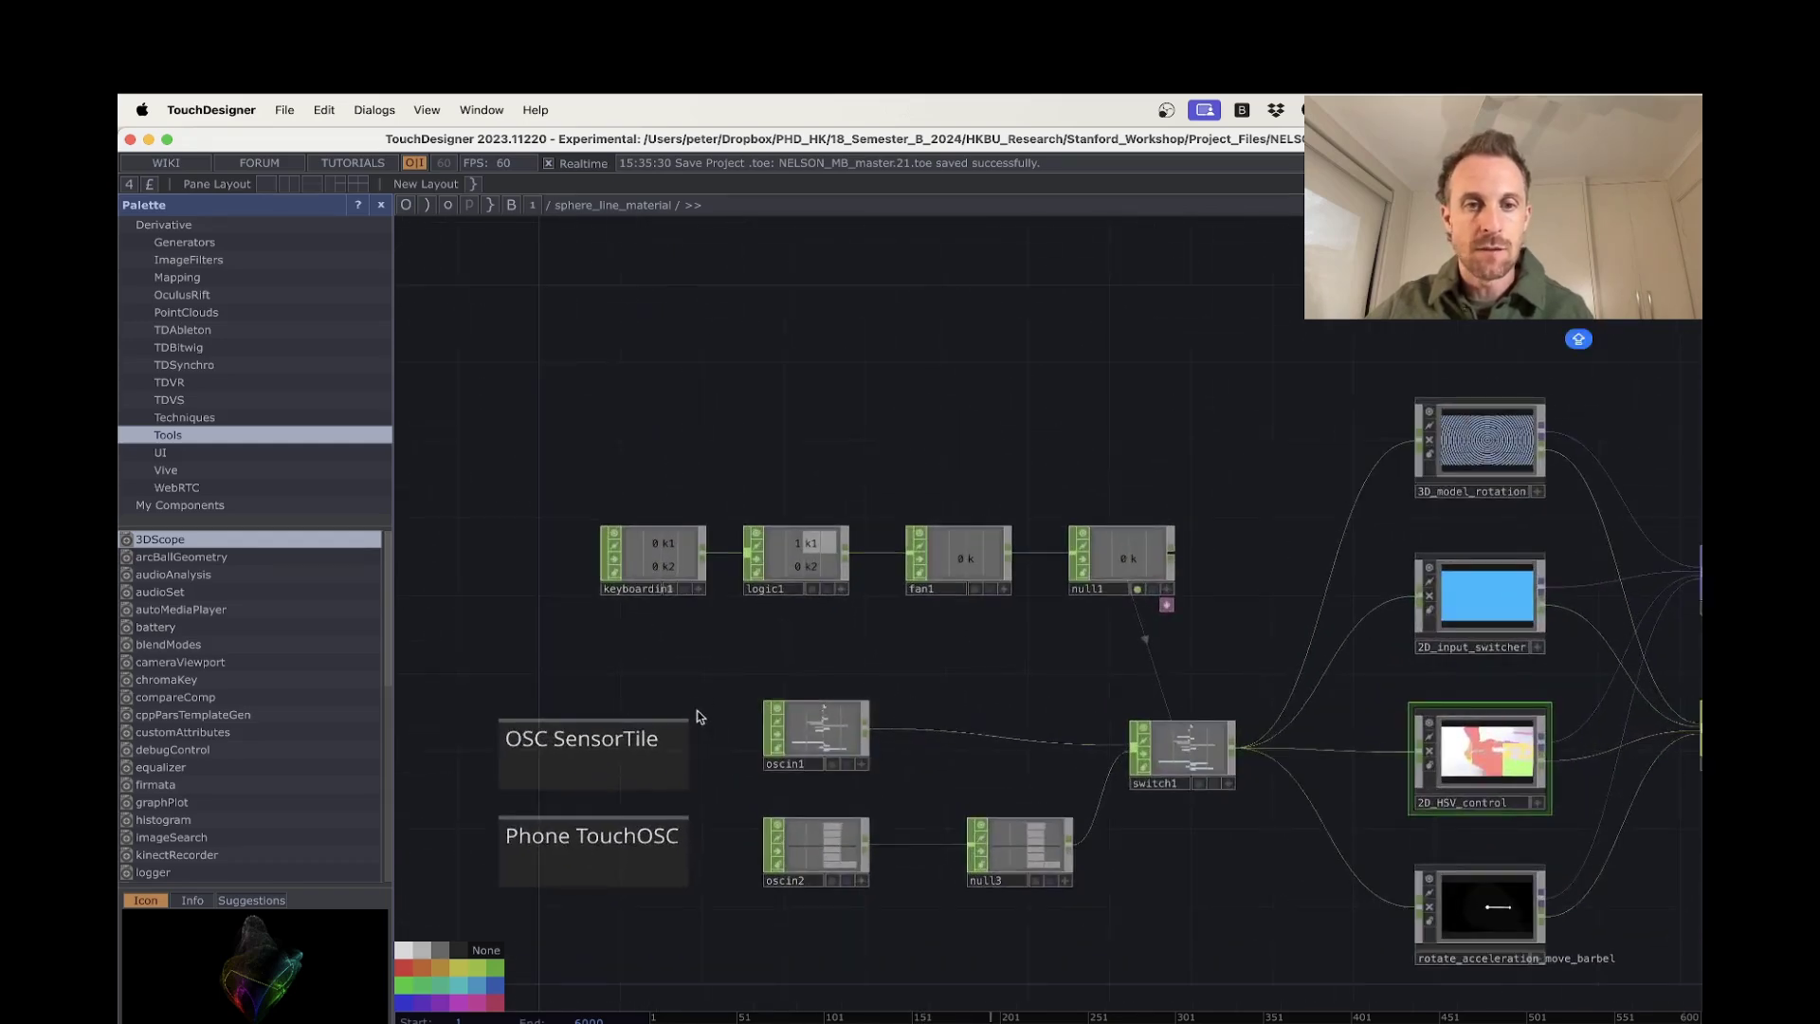
pyautogui.scroll(3, 700, 717)
pyautogui.moveTo(711, 713); pyautogui.dragTo(731, 567)
pyautogui.scroll(4, 731, 566)
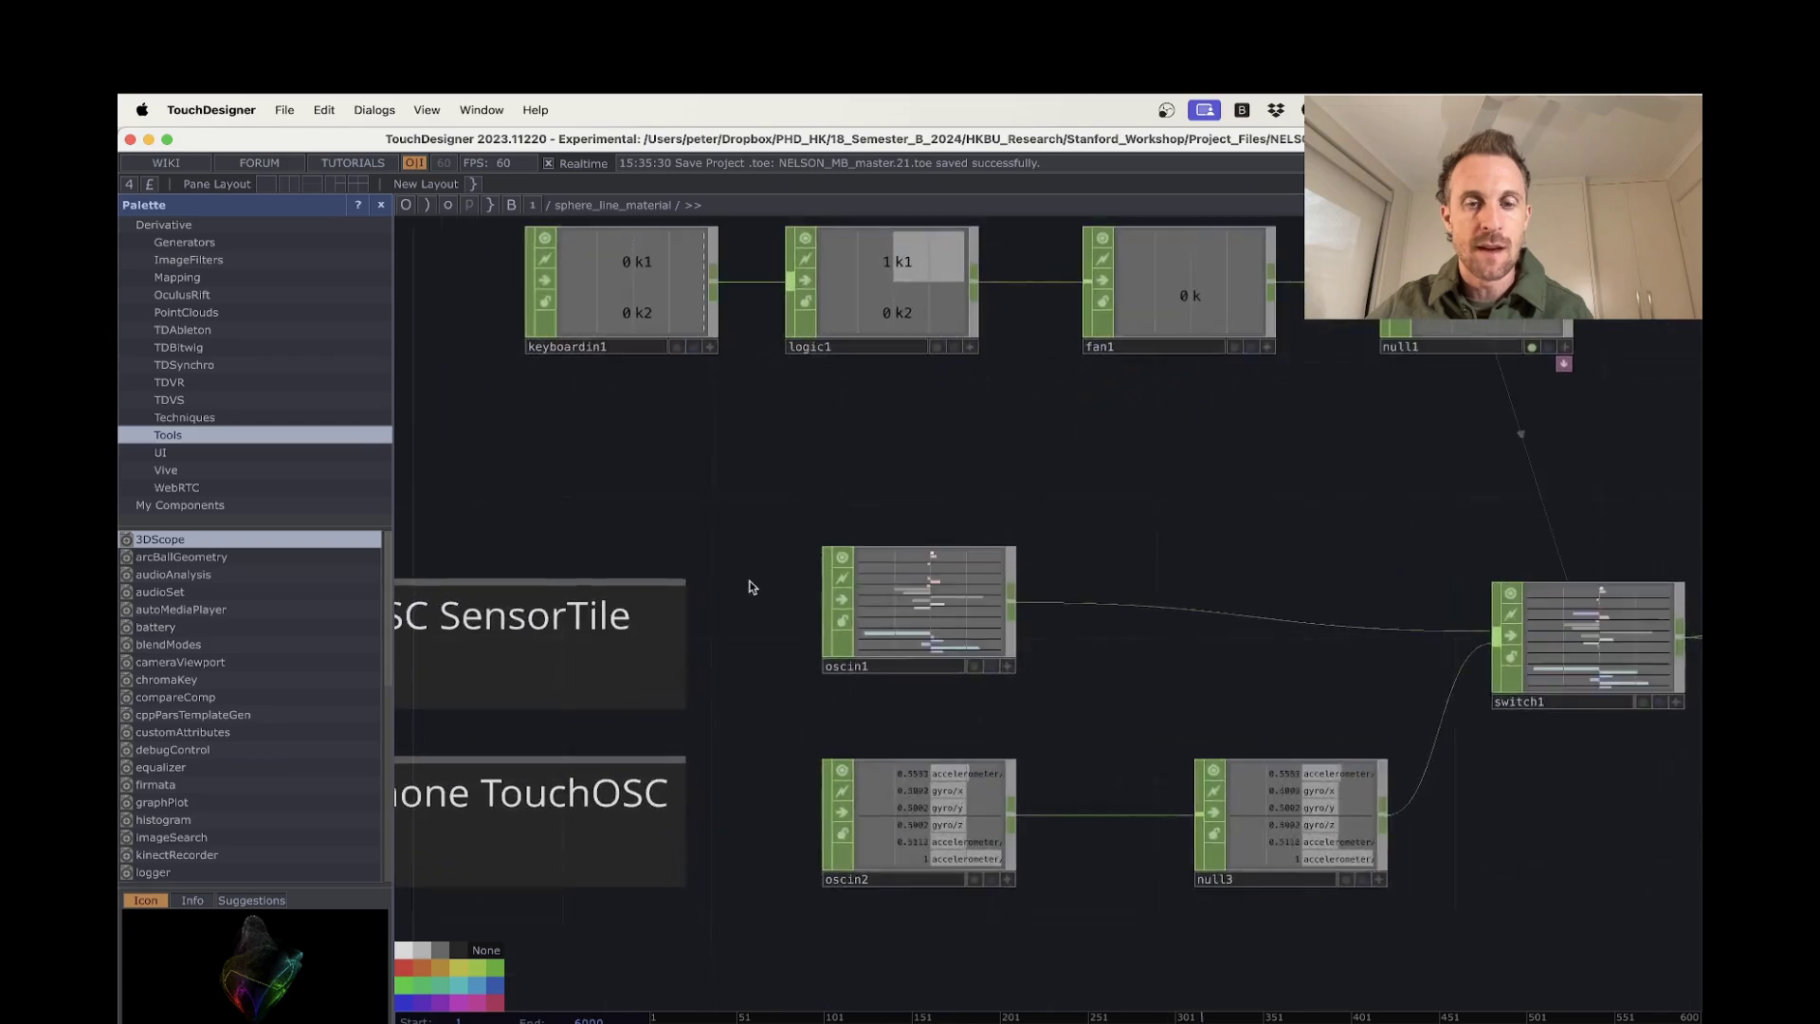
pyautogui.scroll(-2, 752, 587)
pyautogui.hscroll(-5, 780, 508)
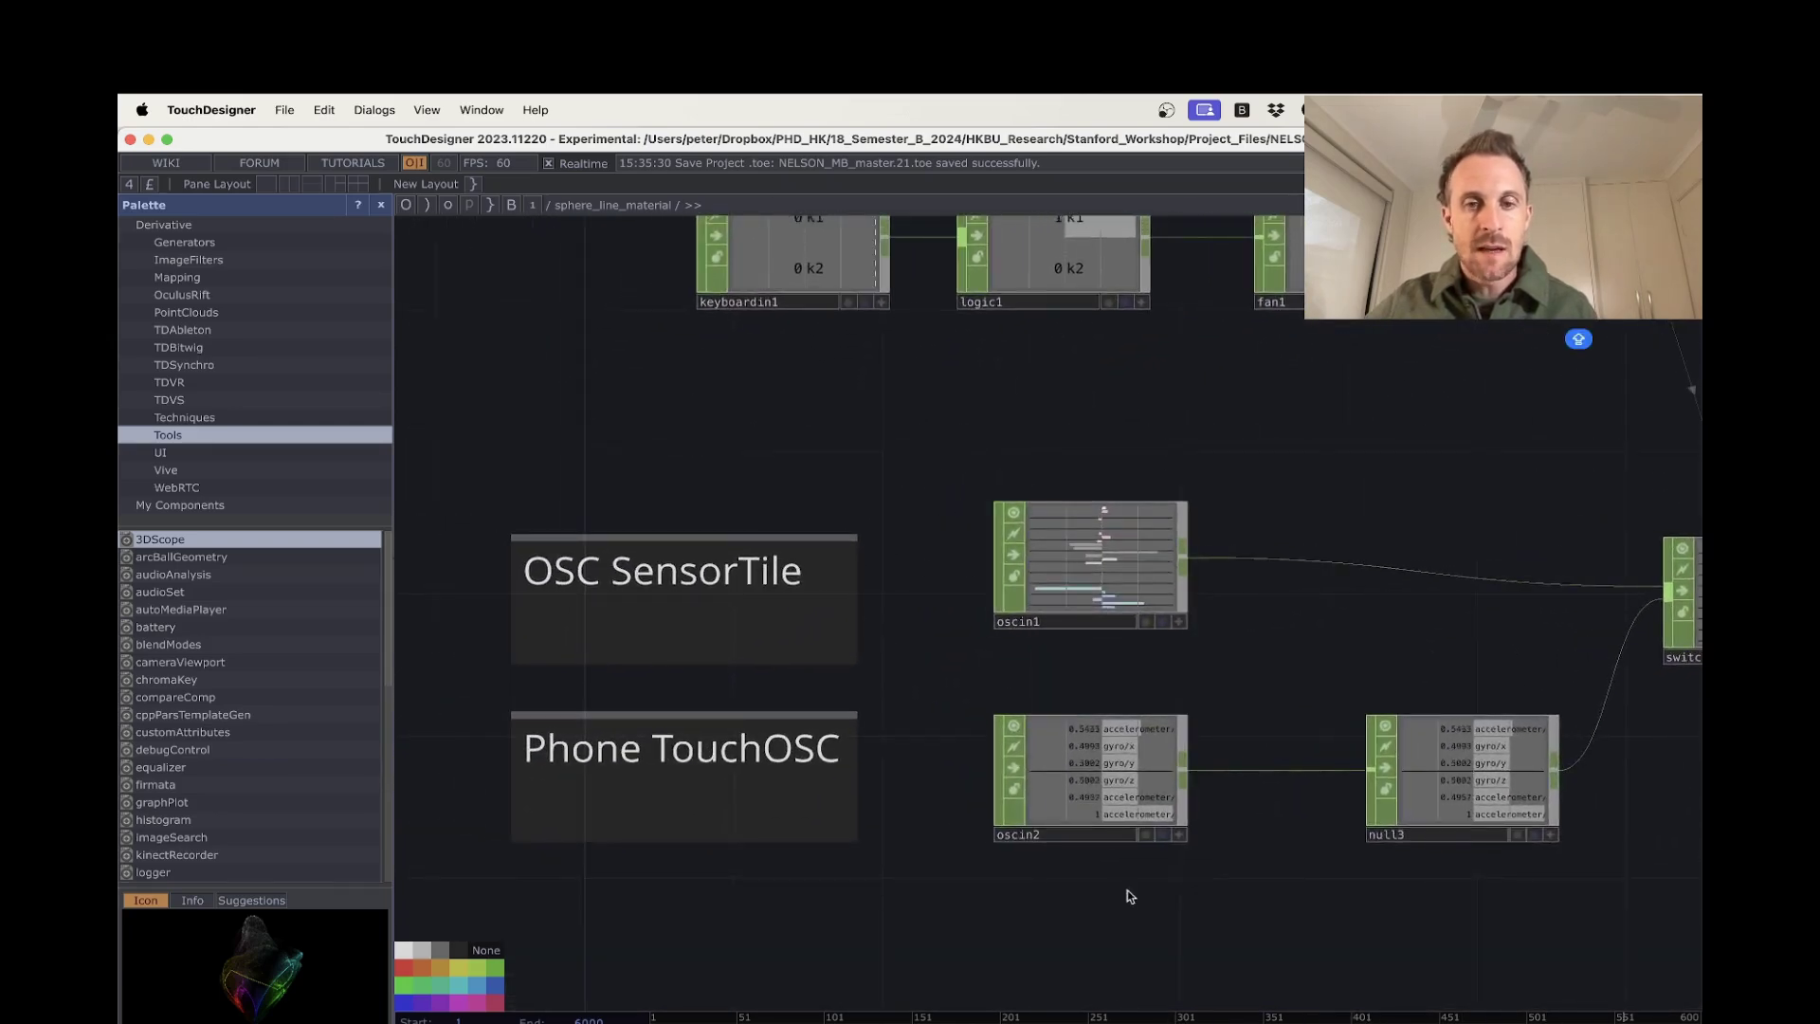
pyautogui.scroll(-3, 1005, 815)
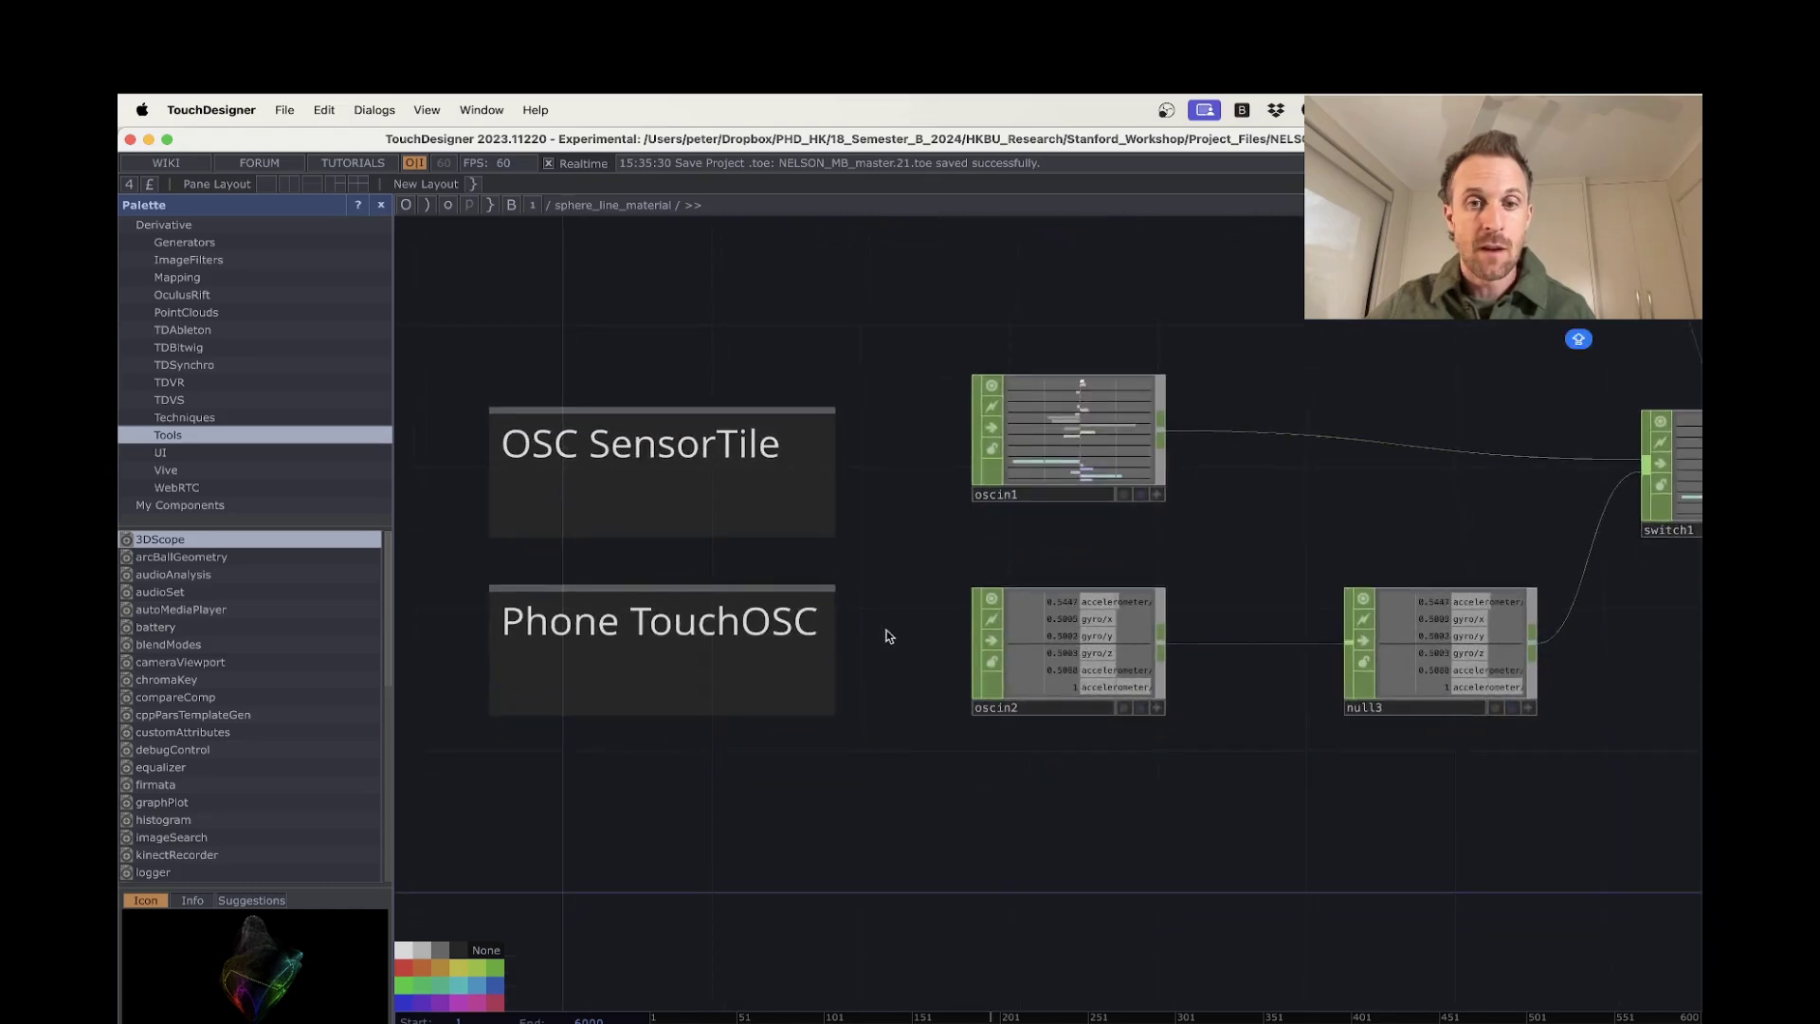
# - Create an OSC In CHOP below the Phone TouchOSC label, then delete it
pyautogui.press('Tab')
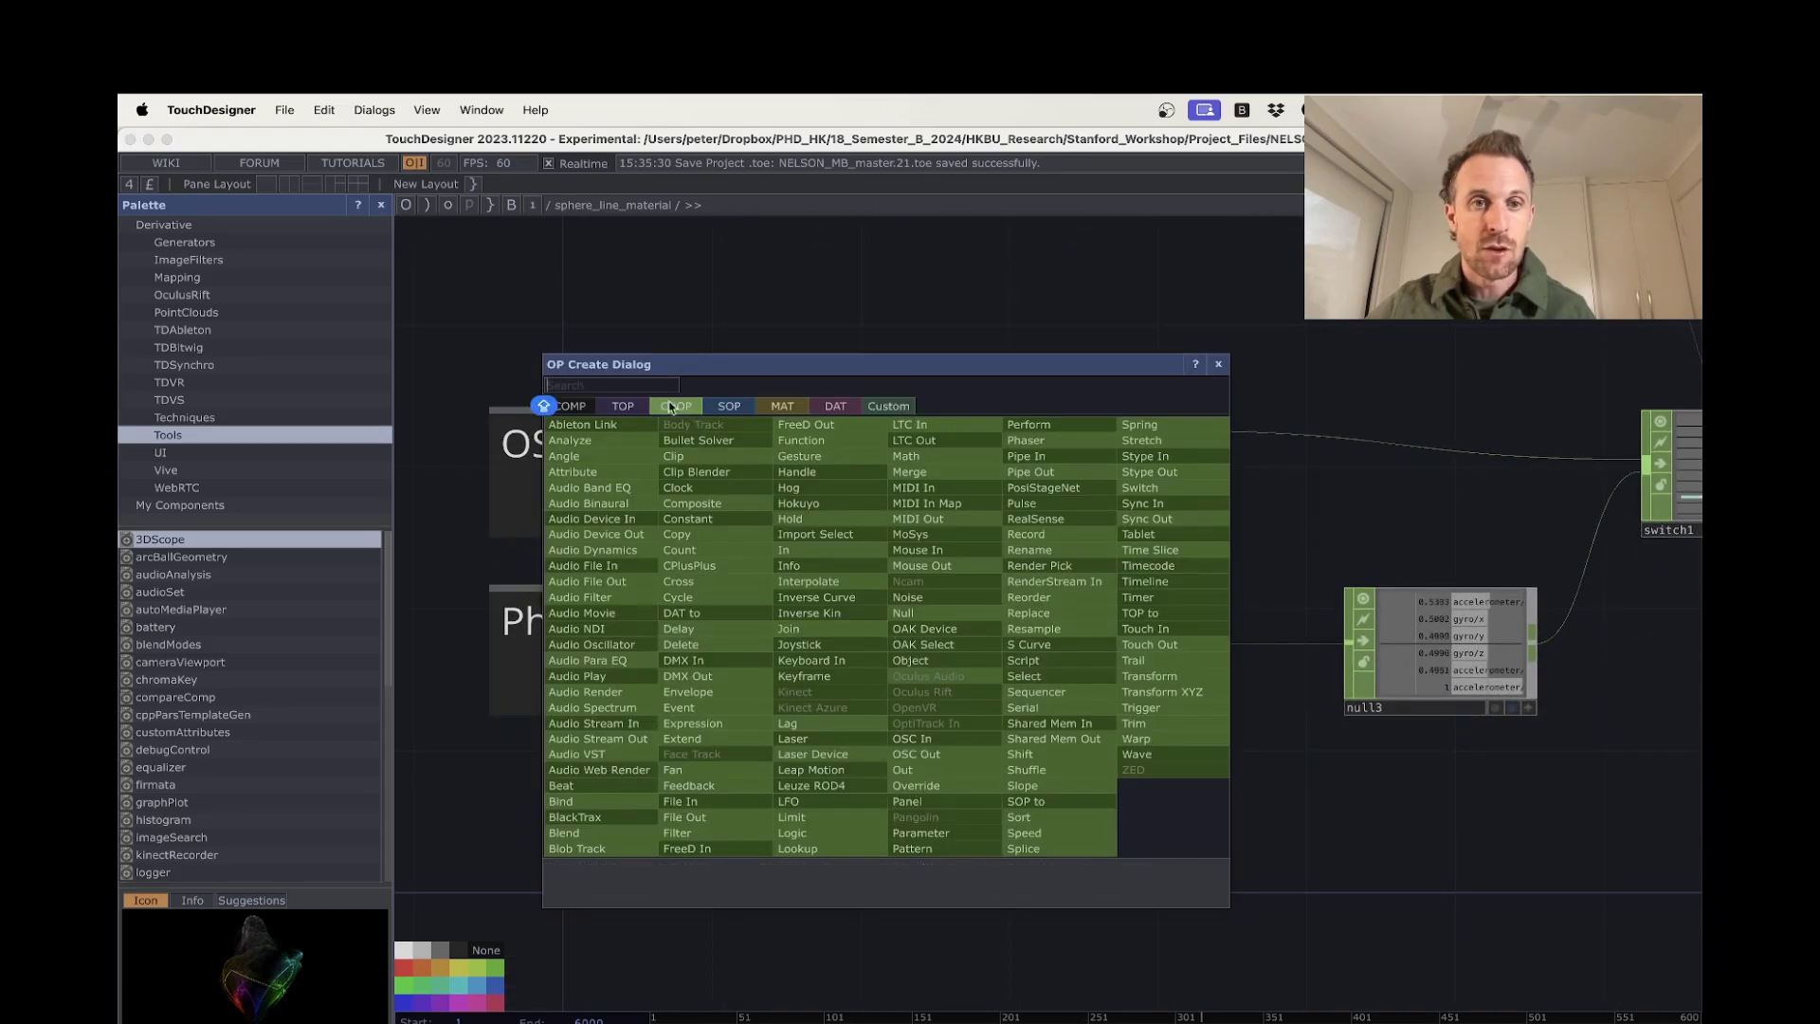
pyautogui.click(925, 741)
pyautogui.click(766, 841)
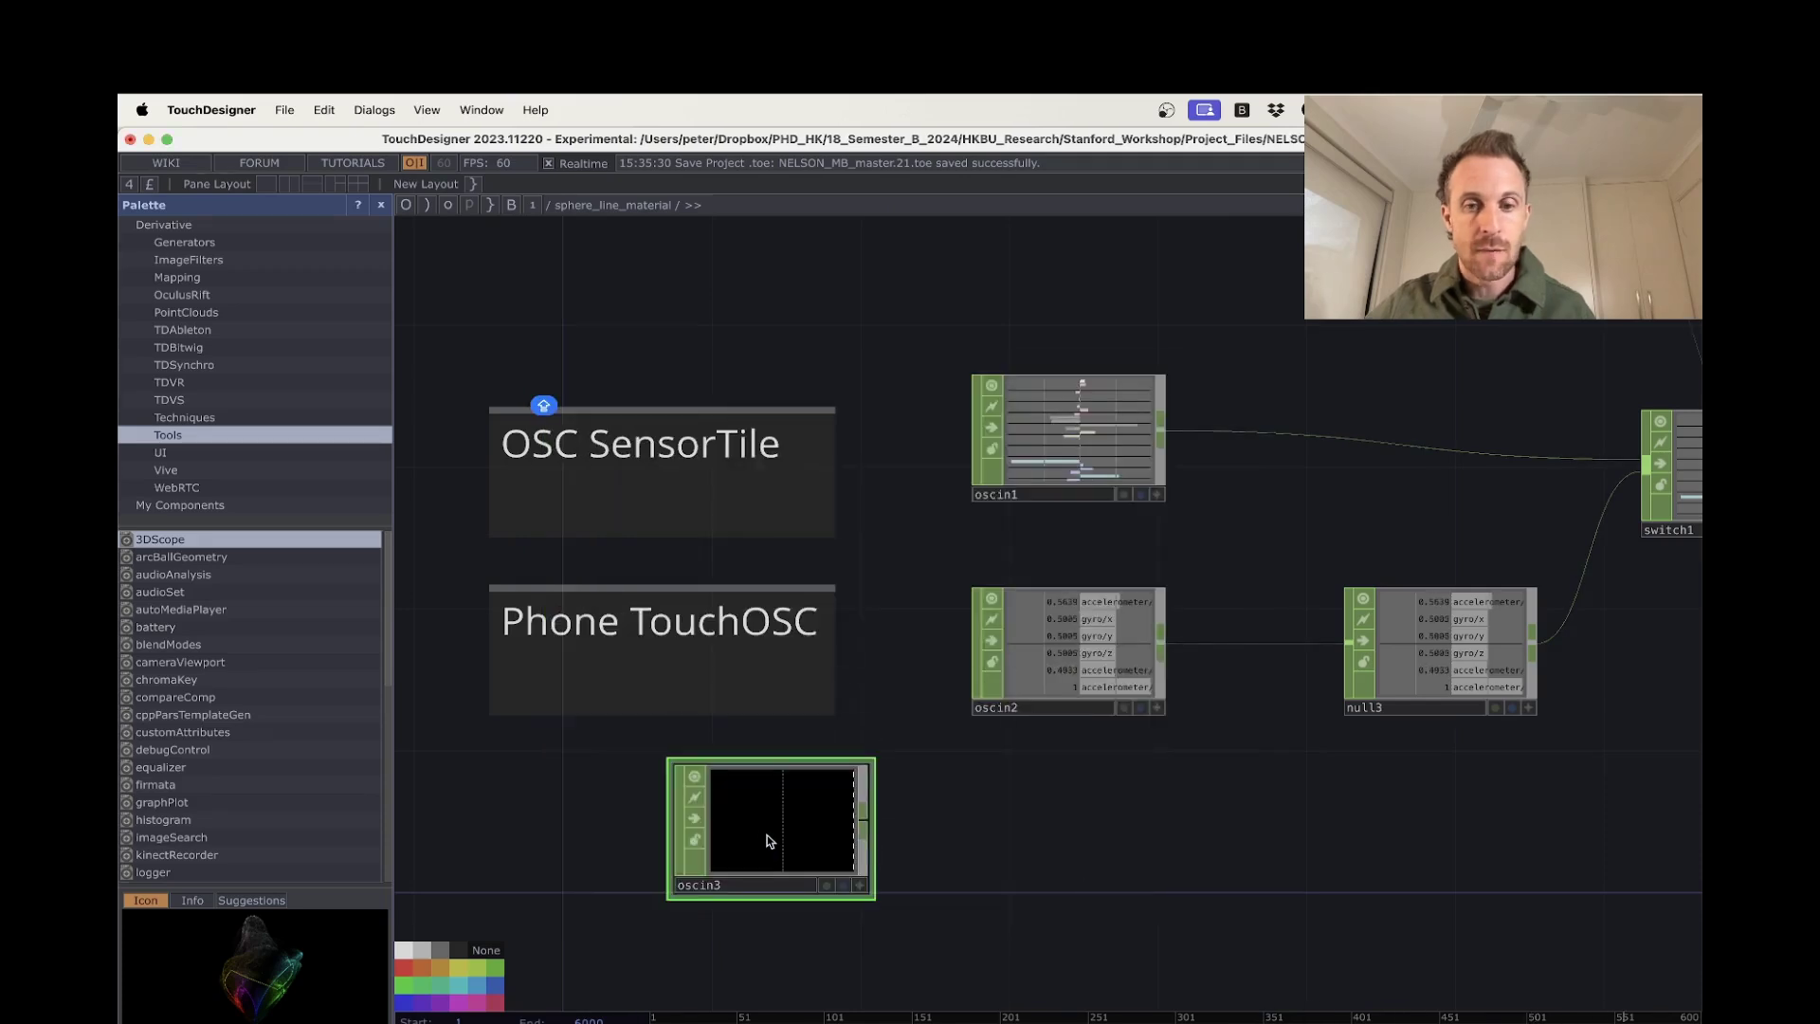
pyautogui.press('Delete')
# - Inspect the incoming channels of oscin1 for the SensorTile and of oscin2 for the phone
pyautogui.click(1054, 412)
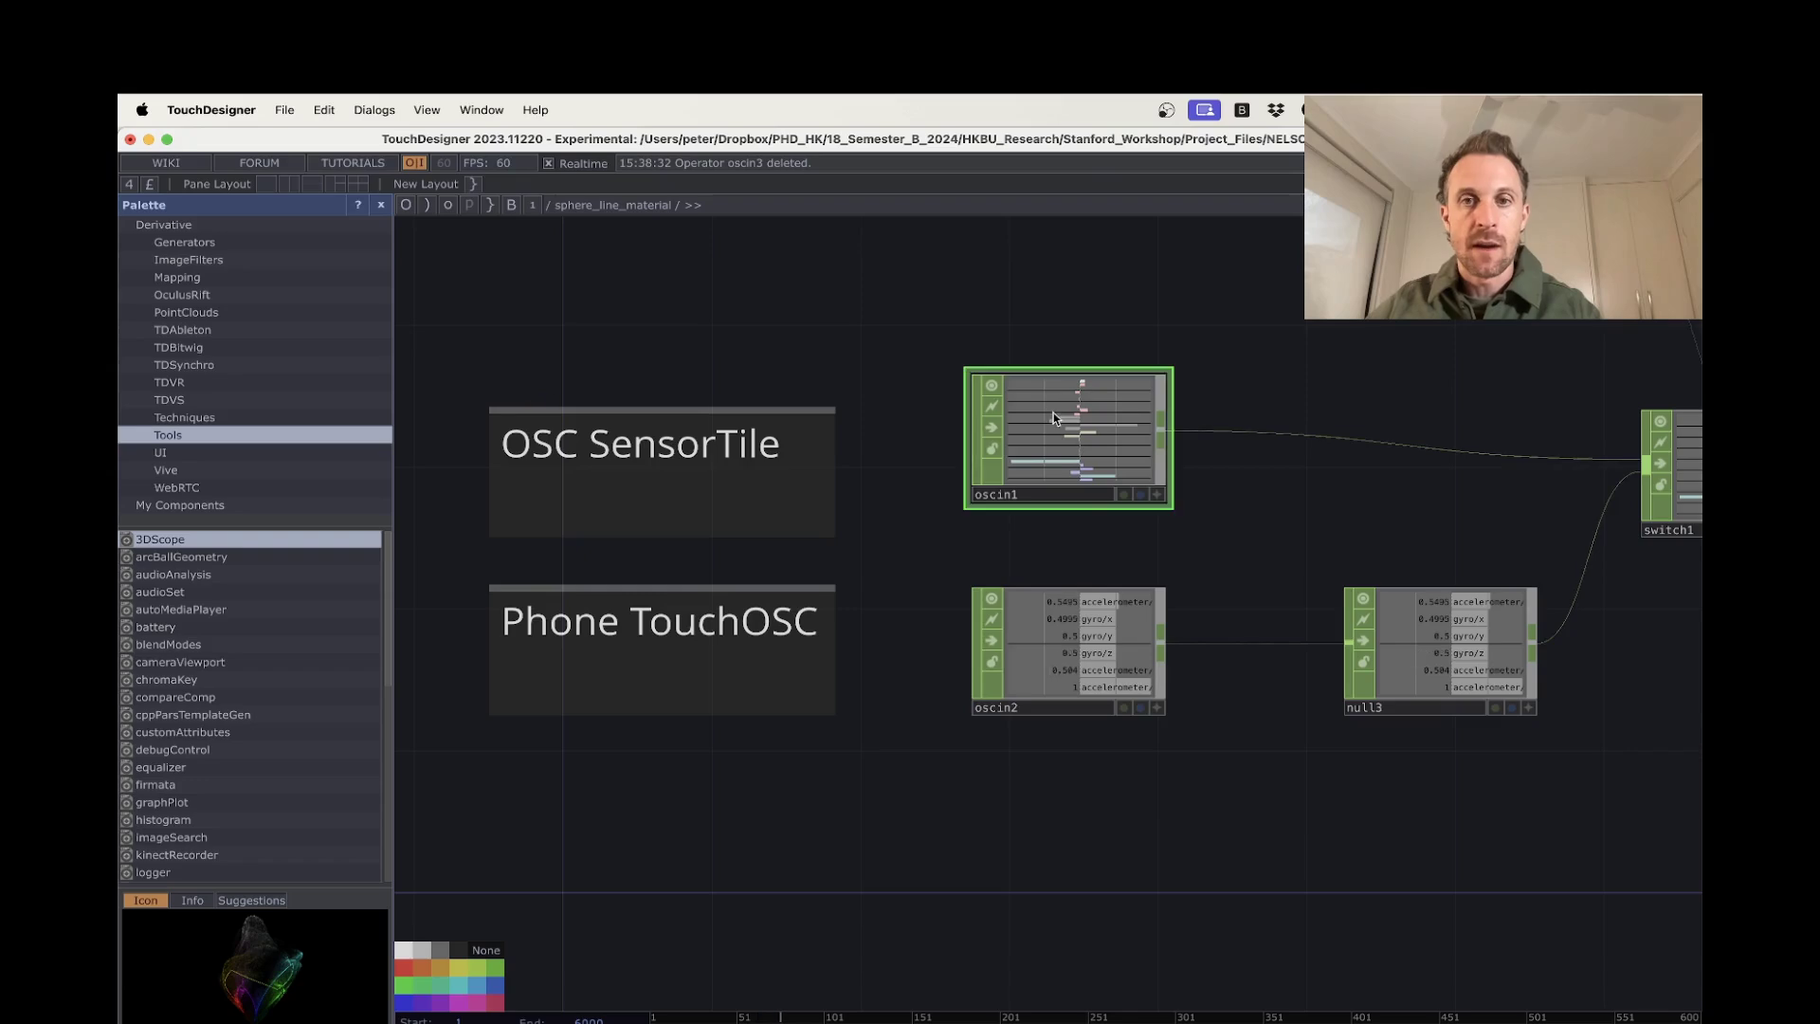
pyautogui.moveTo(1139, 806); pyautogui.dragTo(939, 825)
pyautogui.scroll(5, 821, 572)
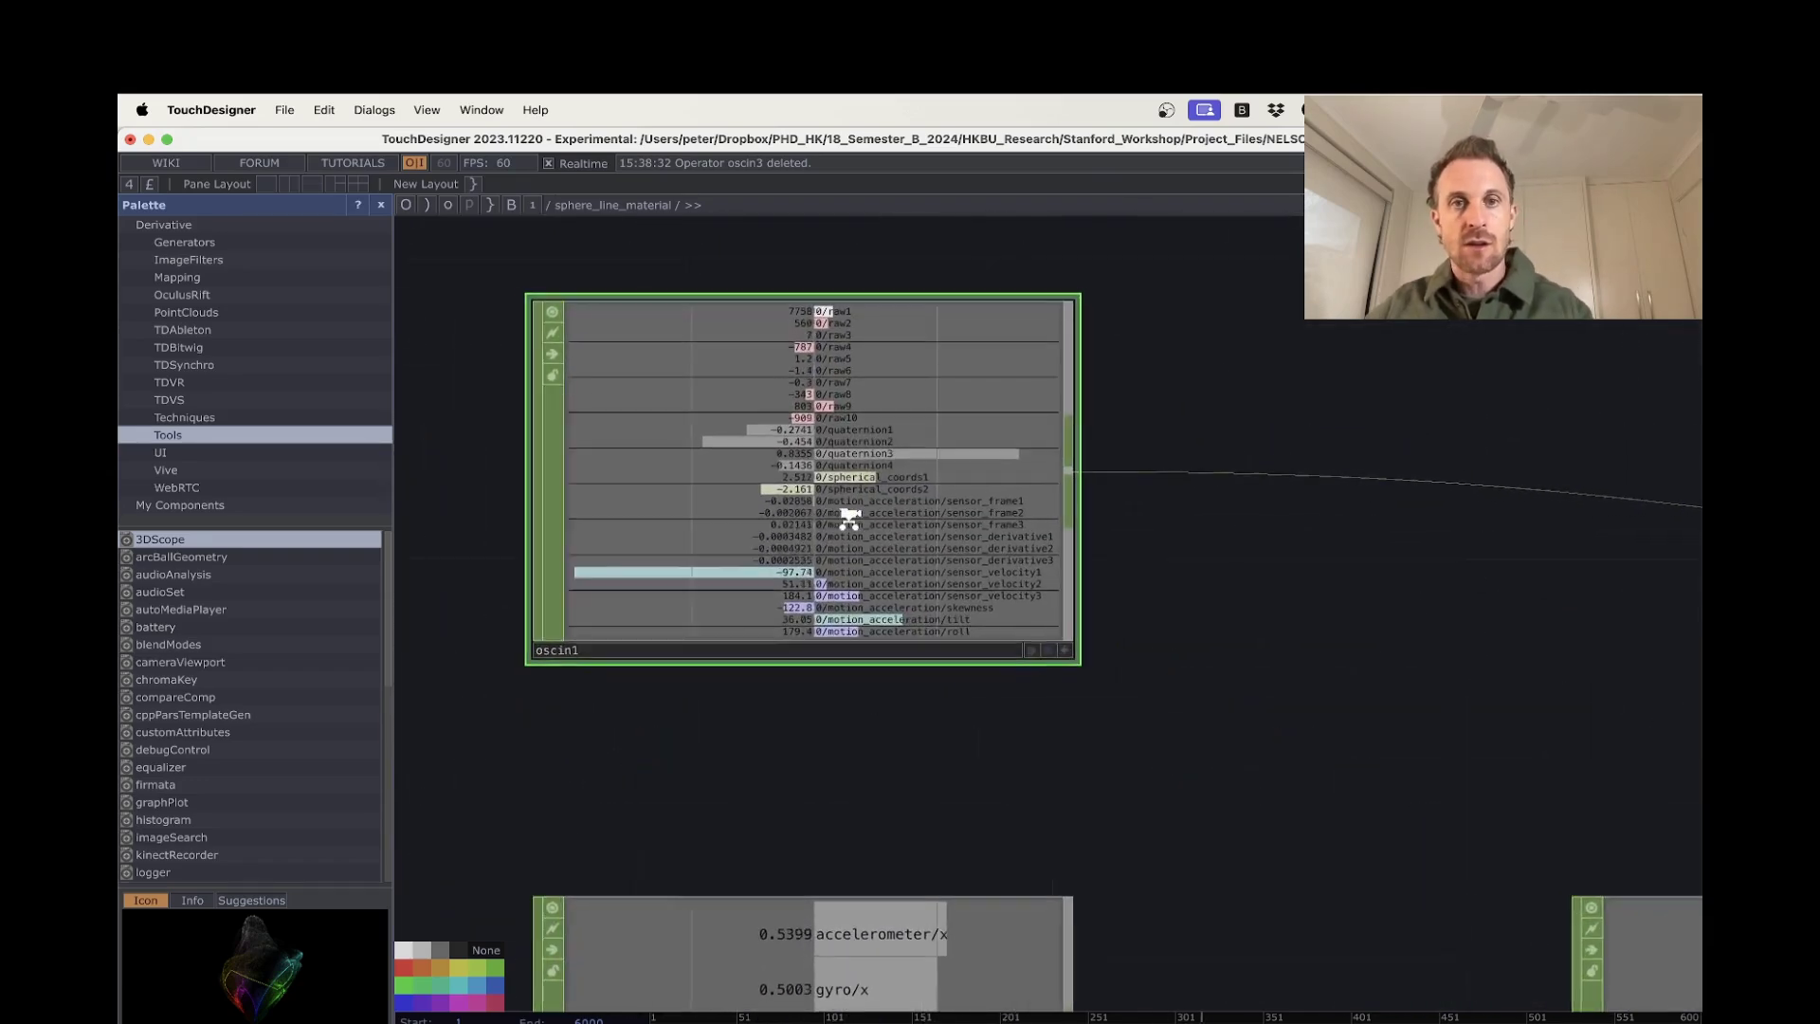
pyautogui.scroll(3, 861, 342)
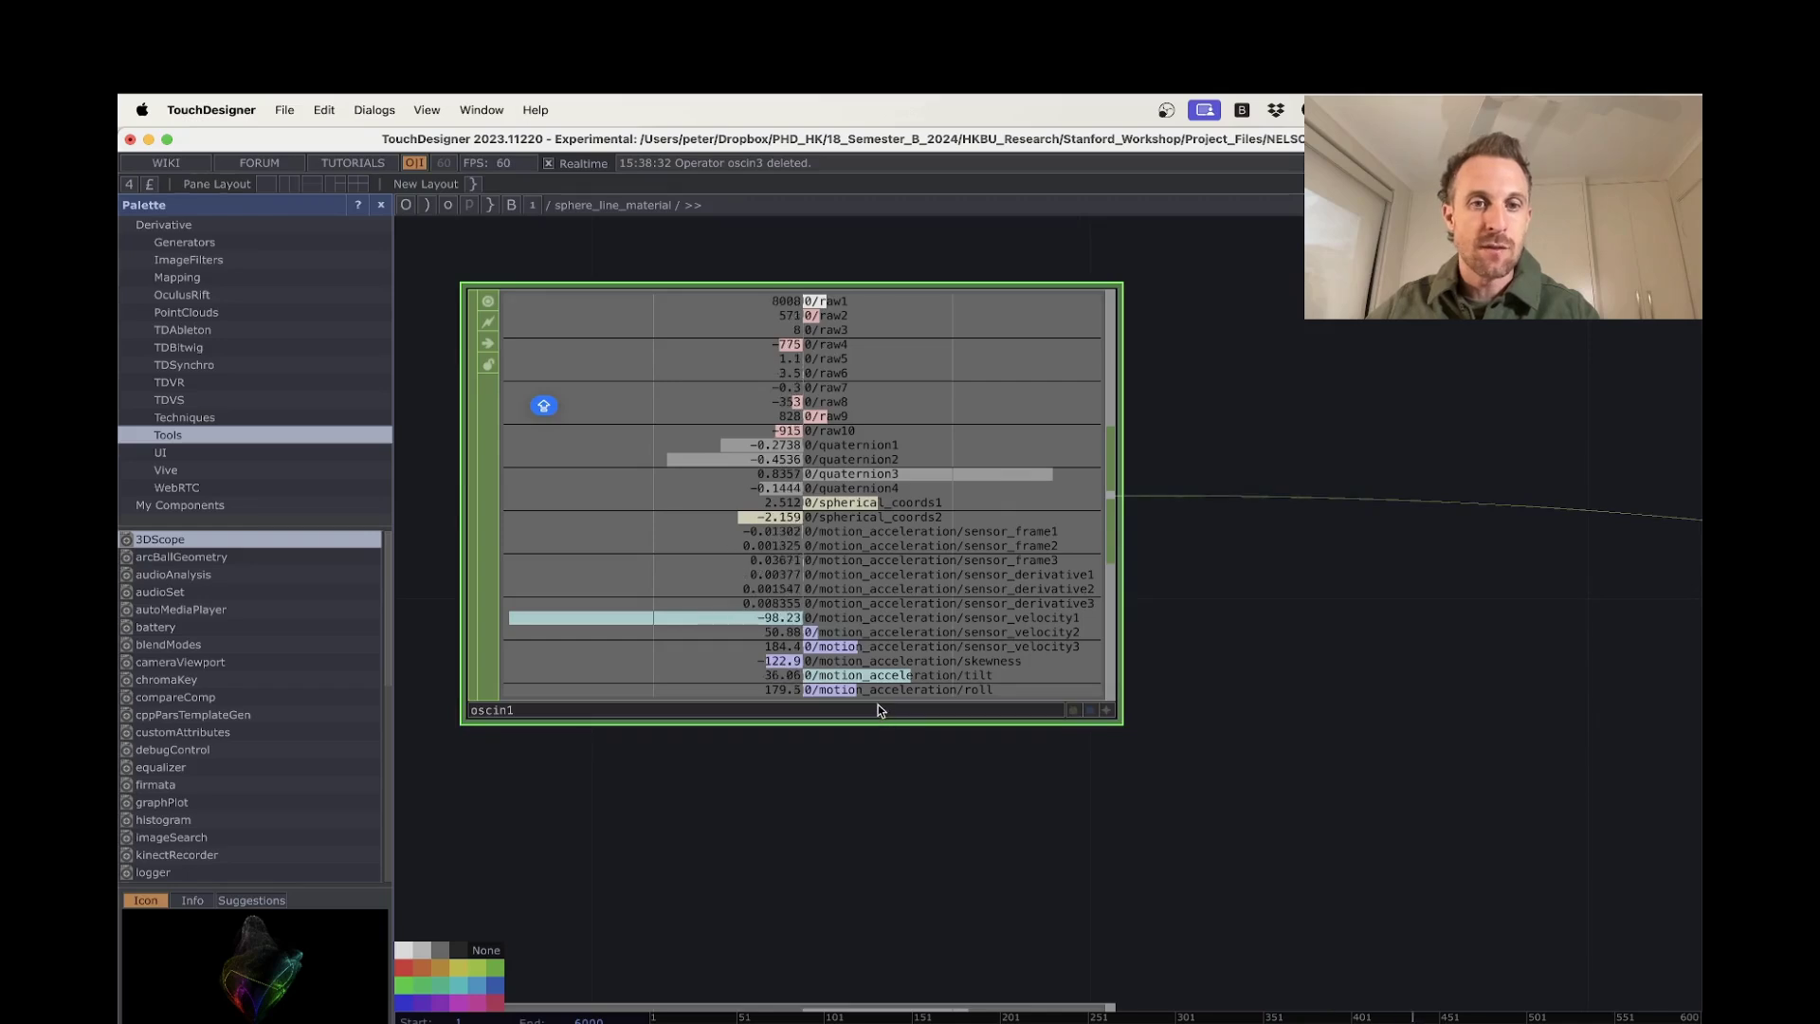
pyautogui.scroll(-5, 876, 707)
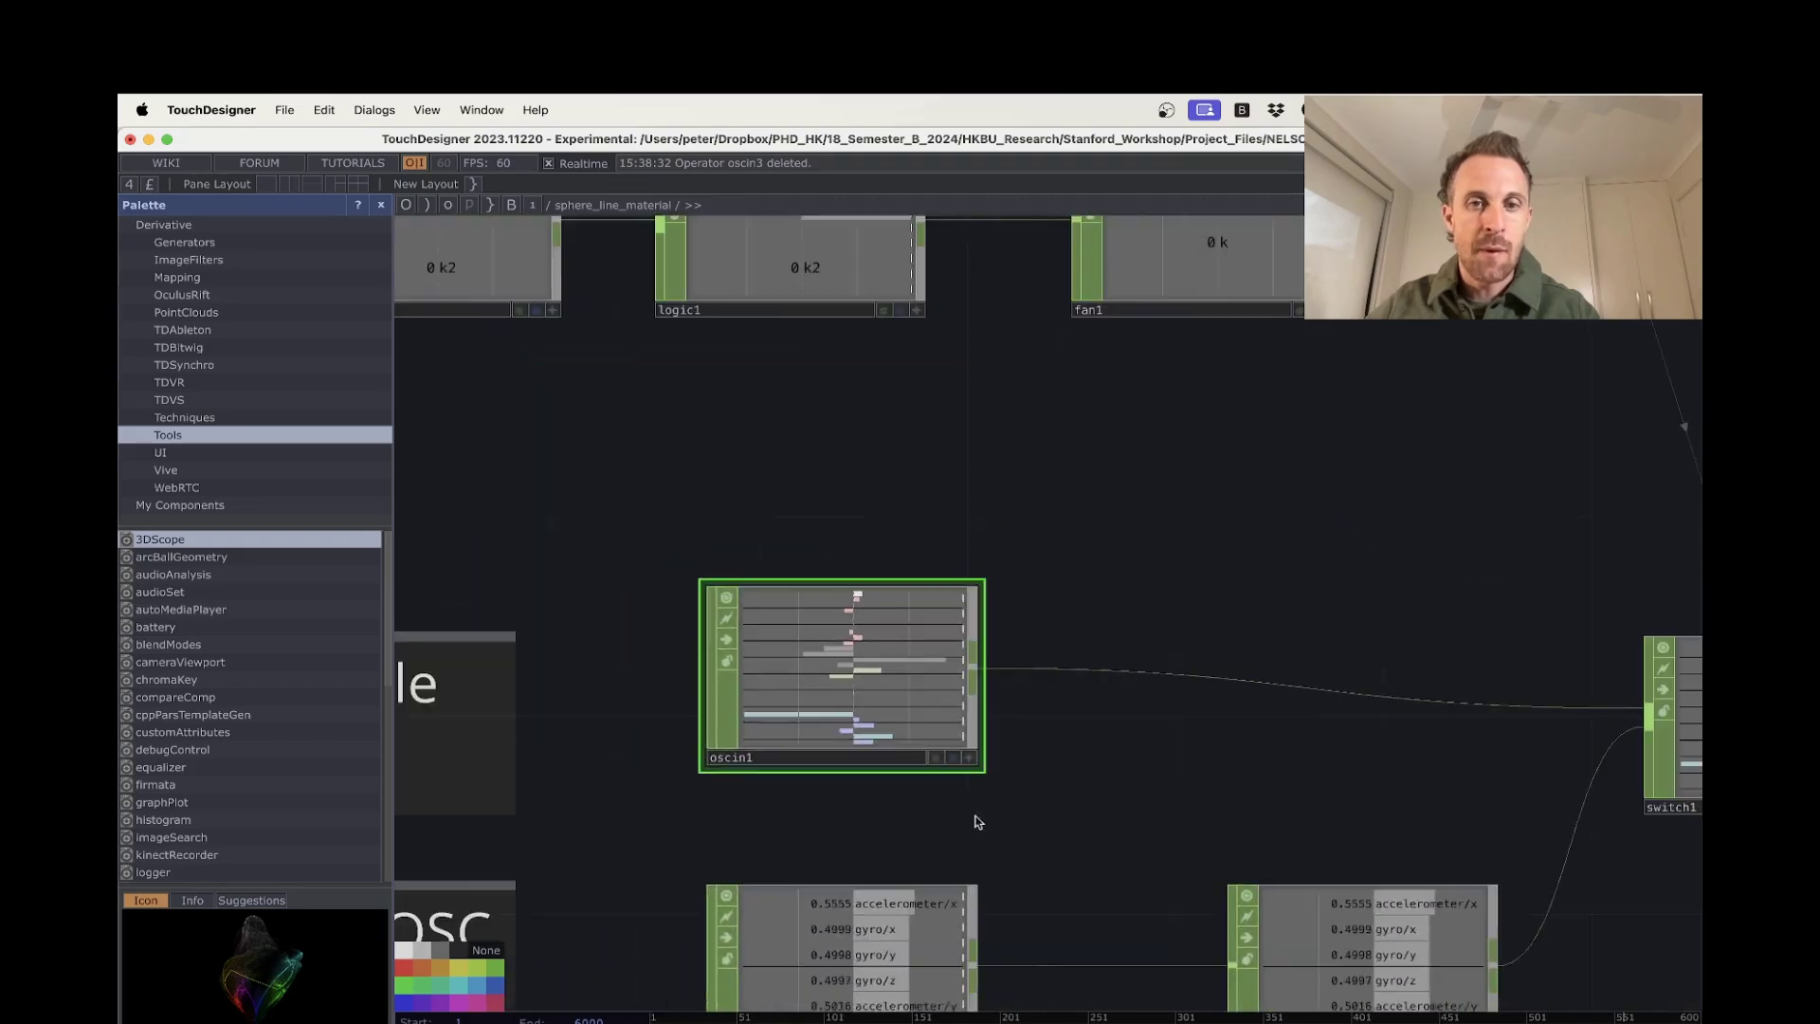
pyautogui.moveTo(975, 825); pyautogui.dragTo(940, 437)
pyautogui.scroll(3, 755, 668)
pyautogui.click(754, 668)
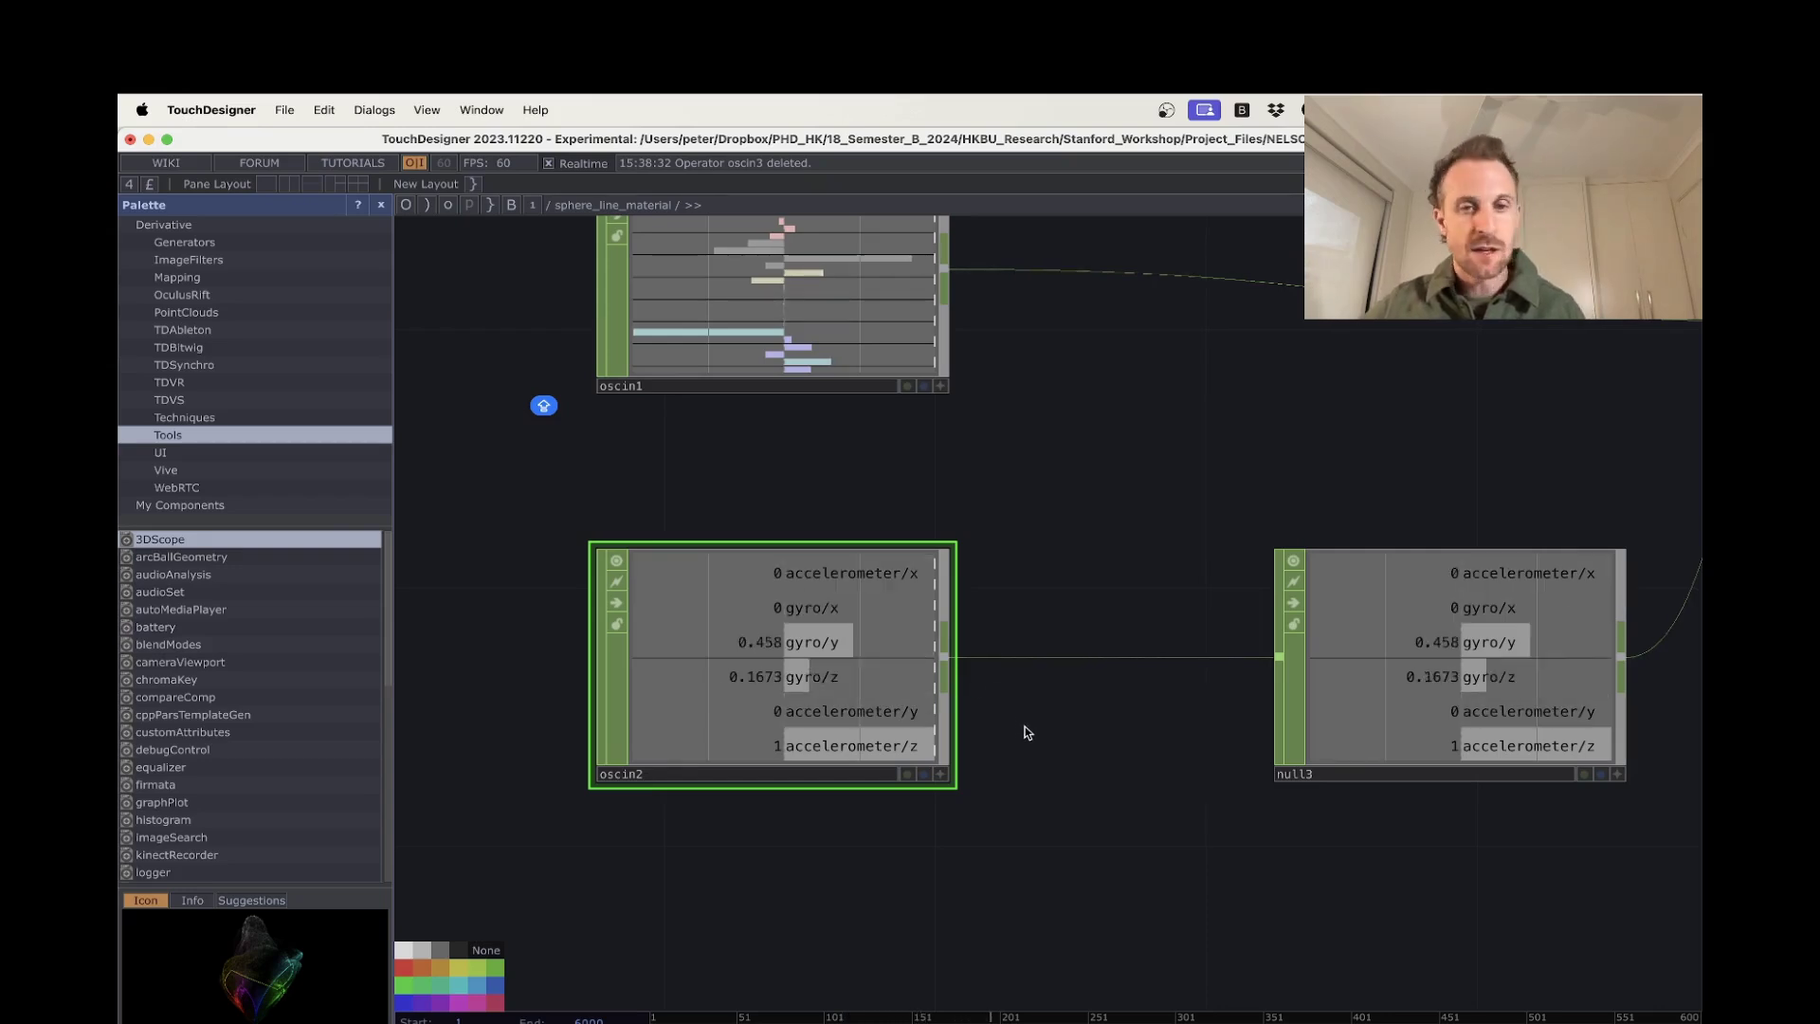
pyautogui.scroll(-1, 1067, 779)
pyautogui.scroll(-2, 1067, 780)
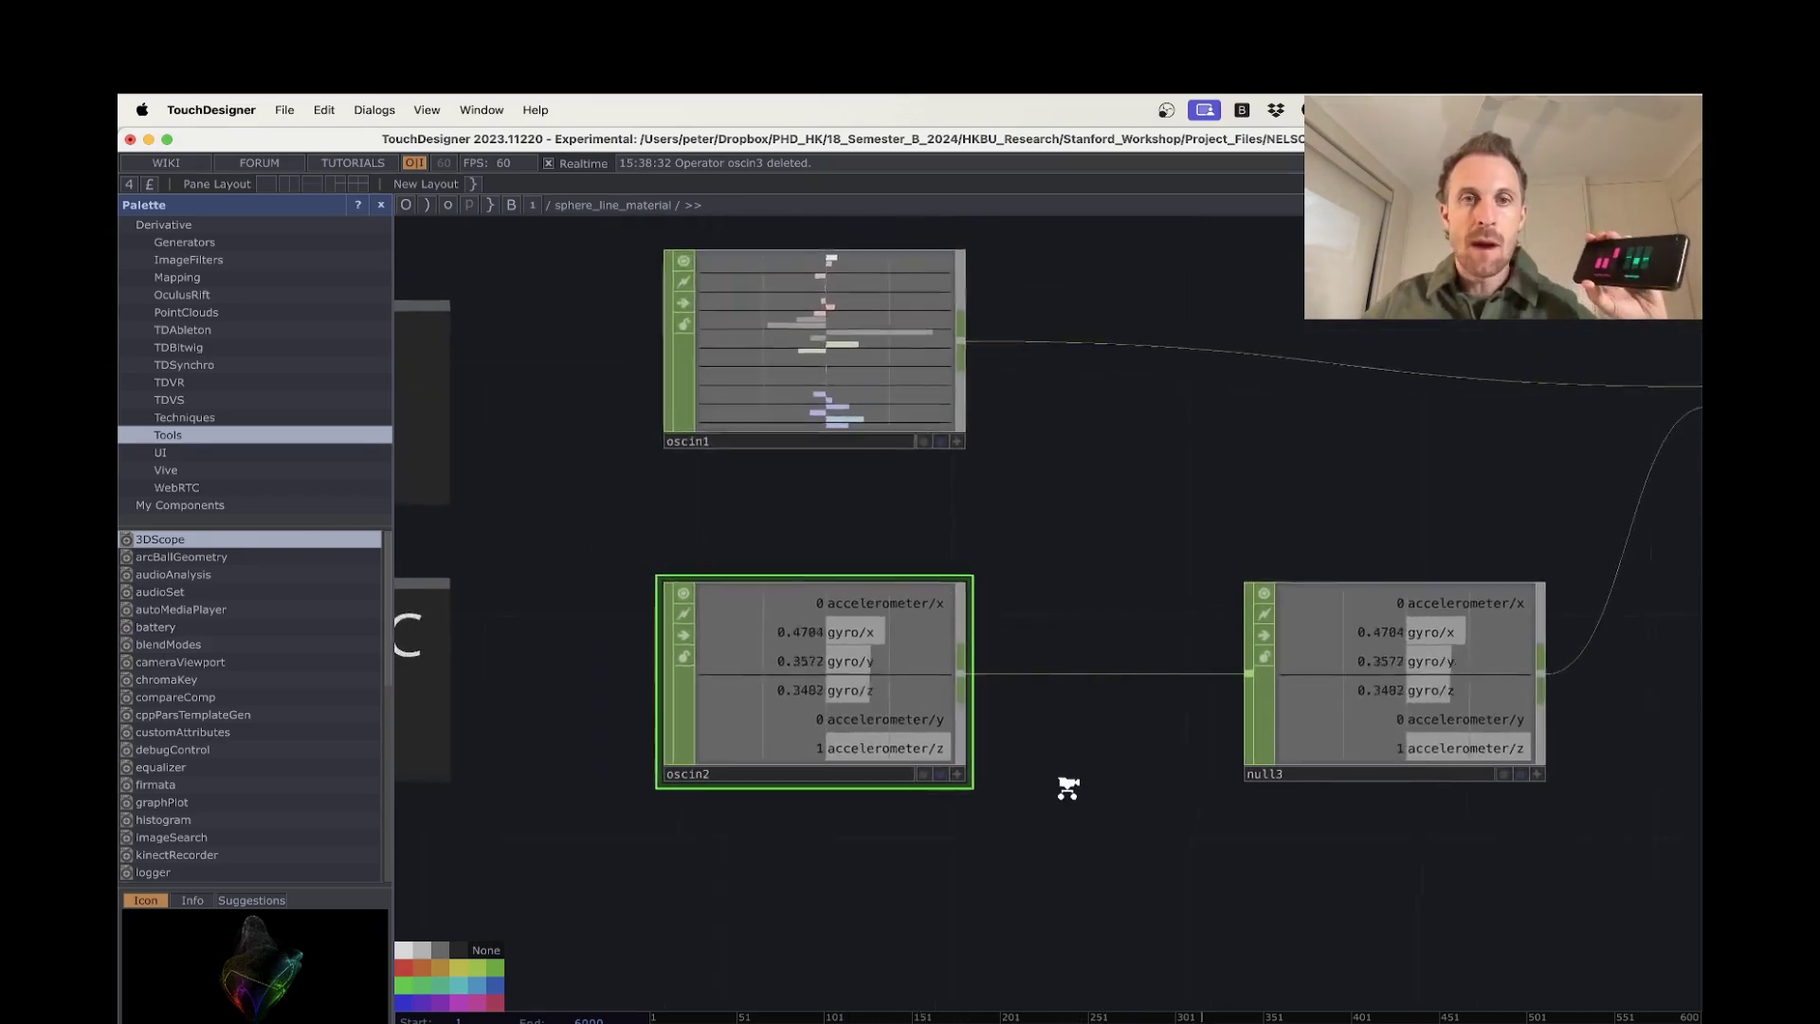
pyautogui.scroll(-4, 1105, 814)
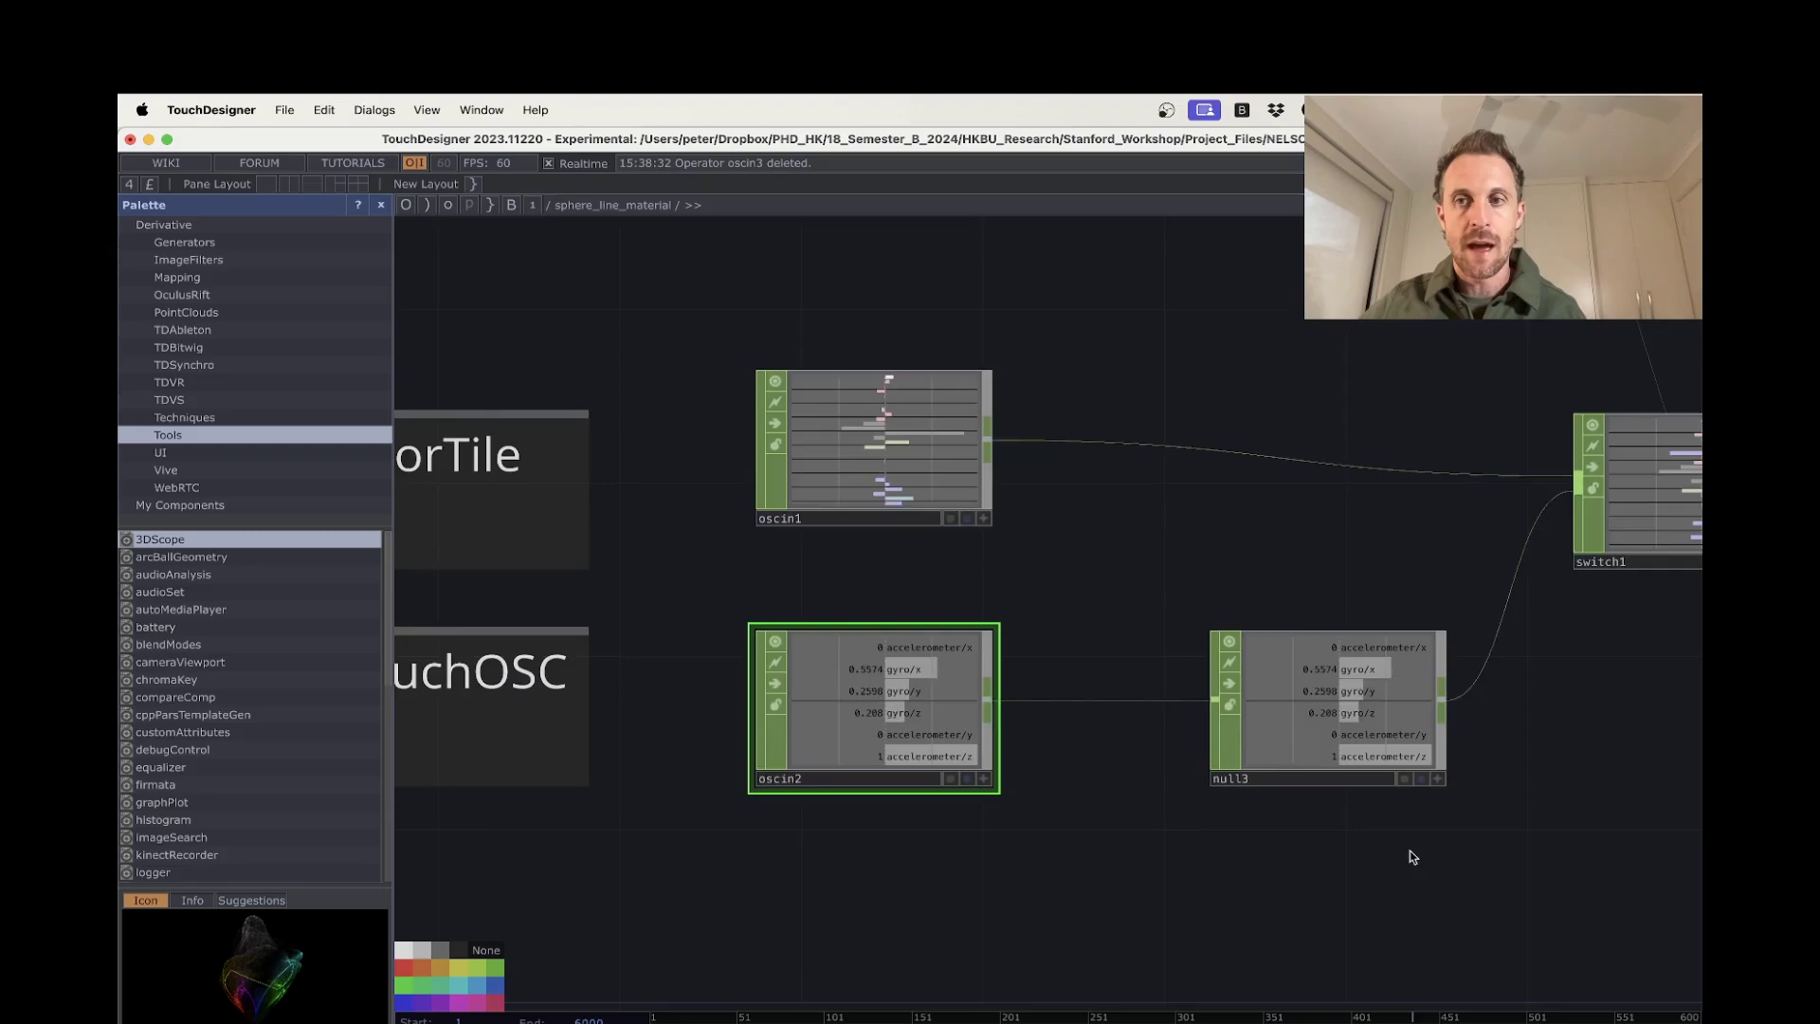
# - Select switch1 and show its parameters to examine the connected input operators
pyautogui.scroll(-2, 1152, 725)
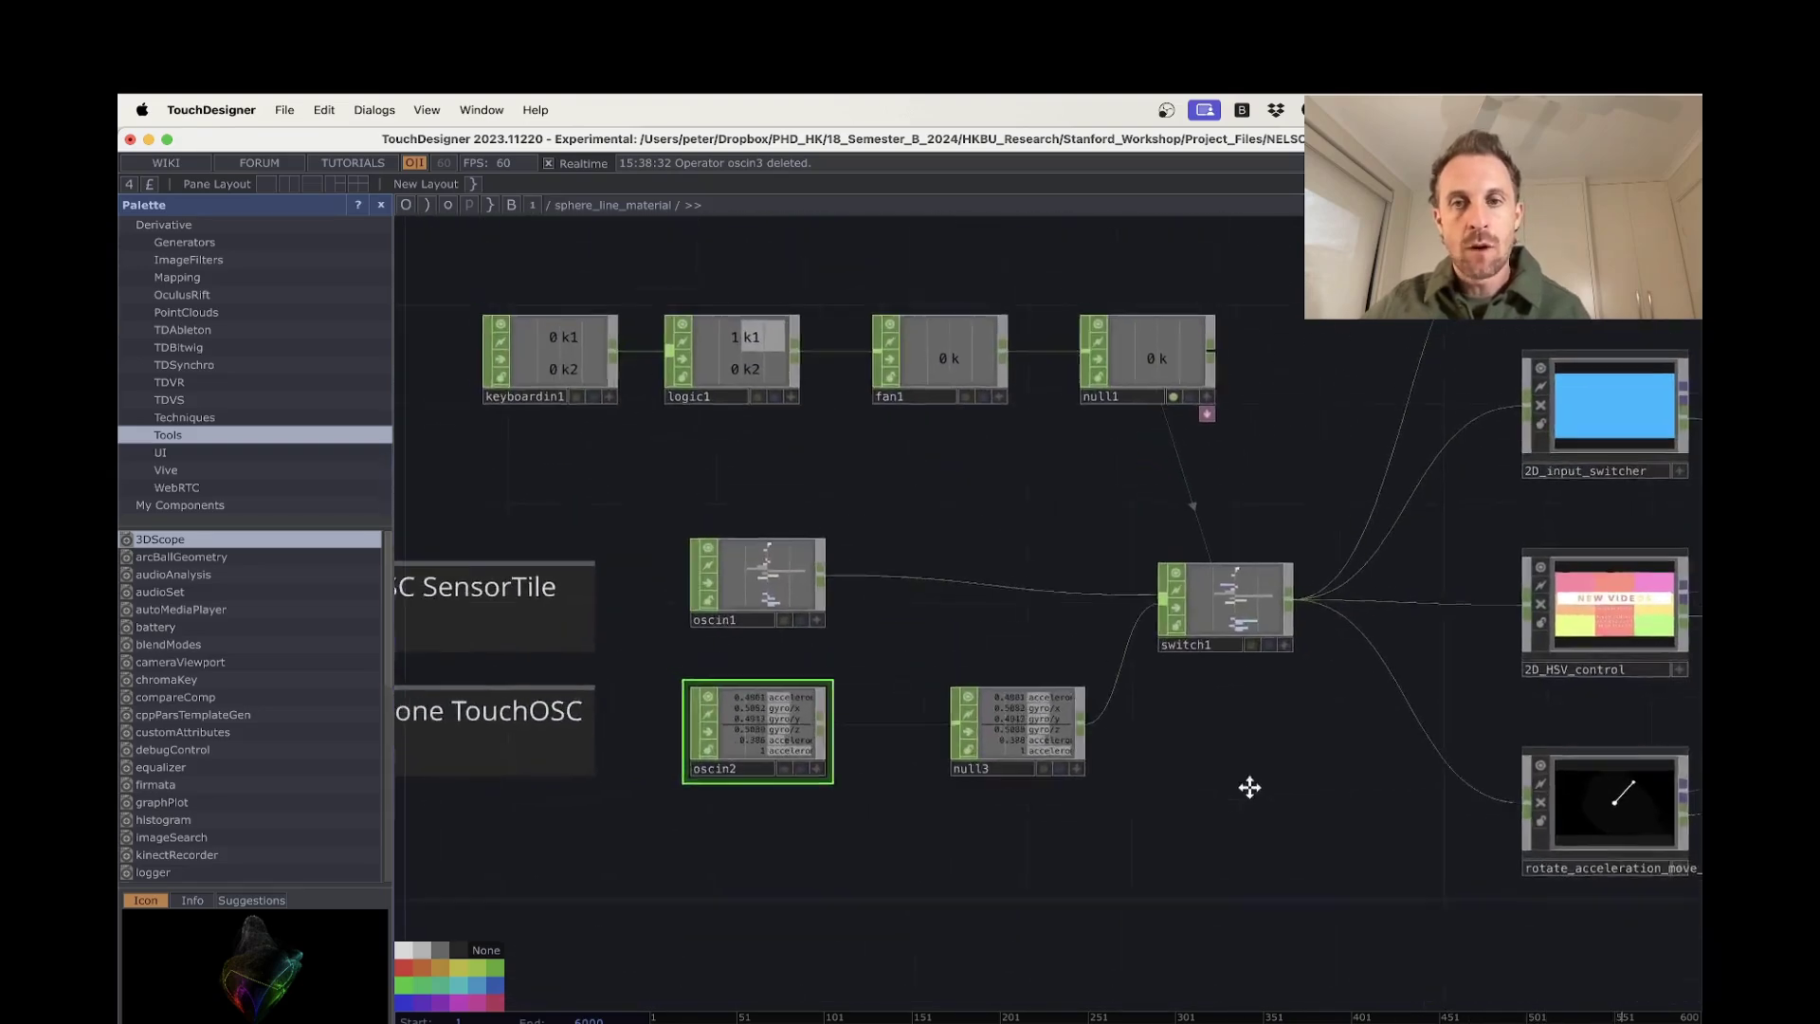
pyautogui.scroll(-3, 1193, 797)
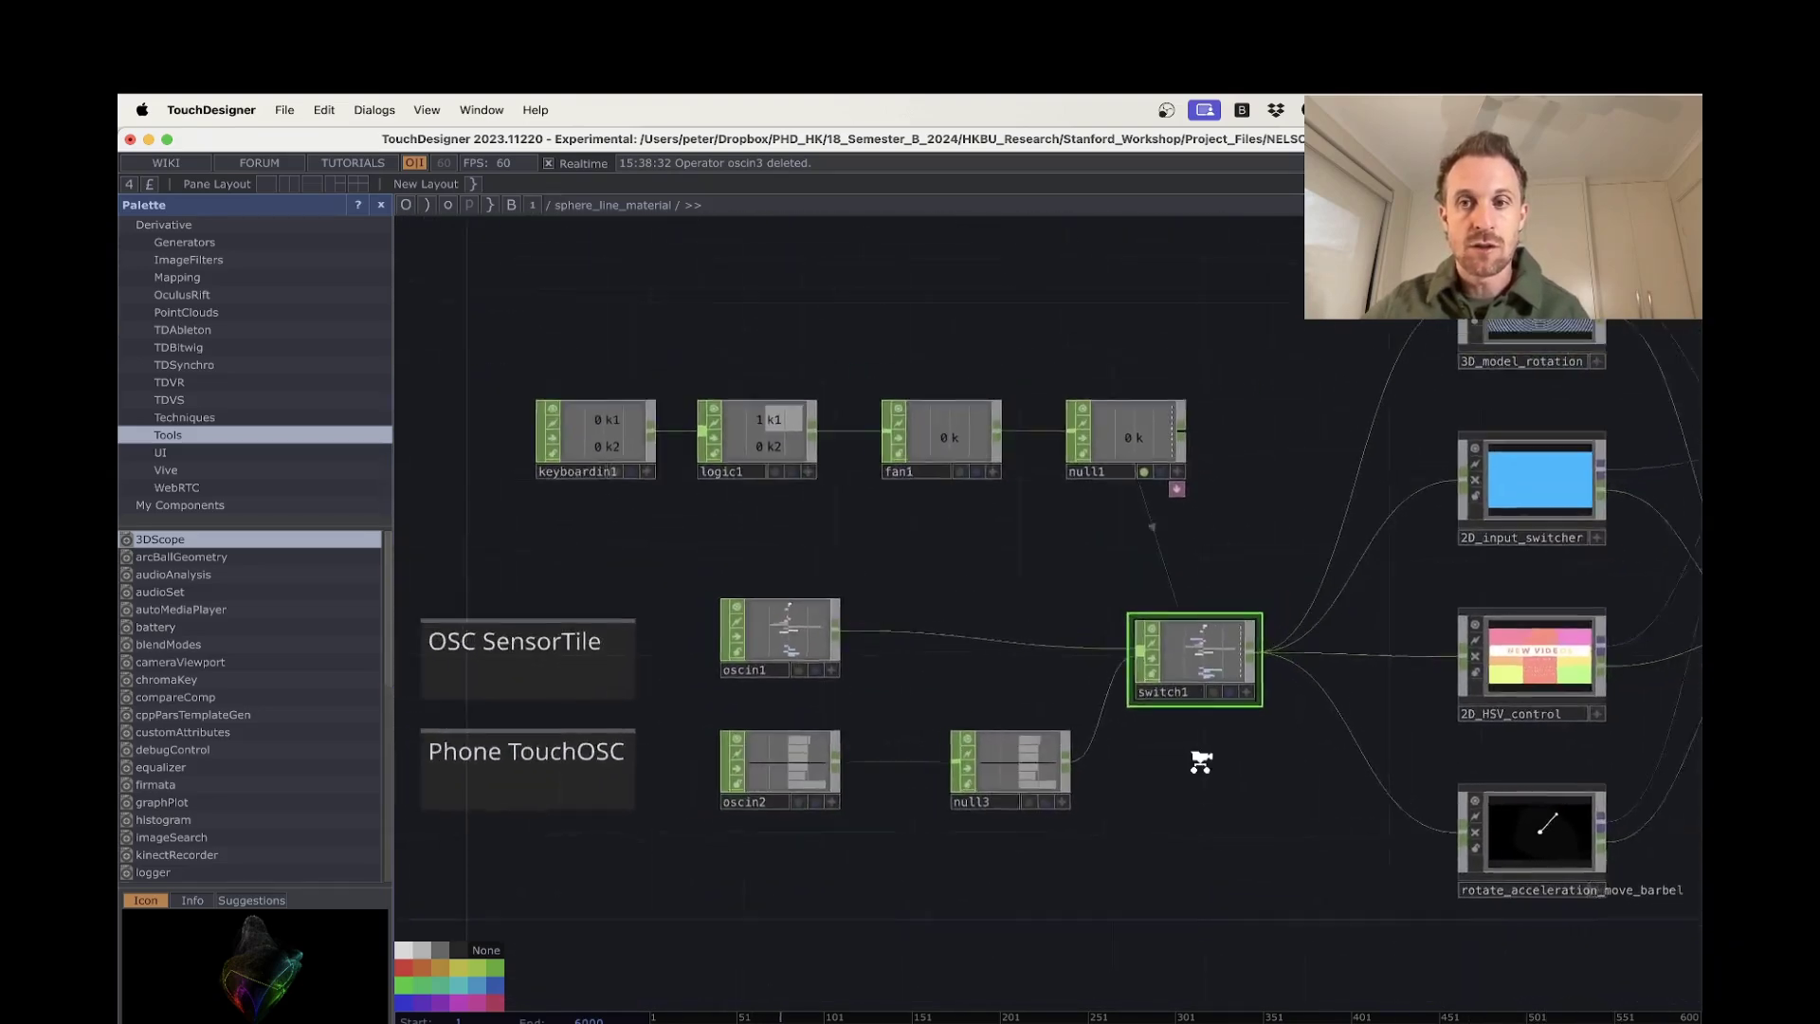
pyautogui.moveTo(1283, 786)
pyautogui.mouseDown()
pyautogui.moveTo(1076, 756)
pyautogui.moveTo(1295, 783)
pyautogui.mouseUp()
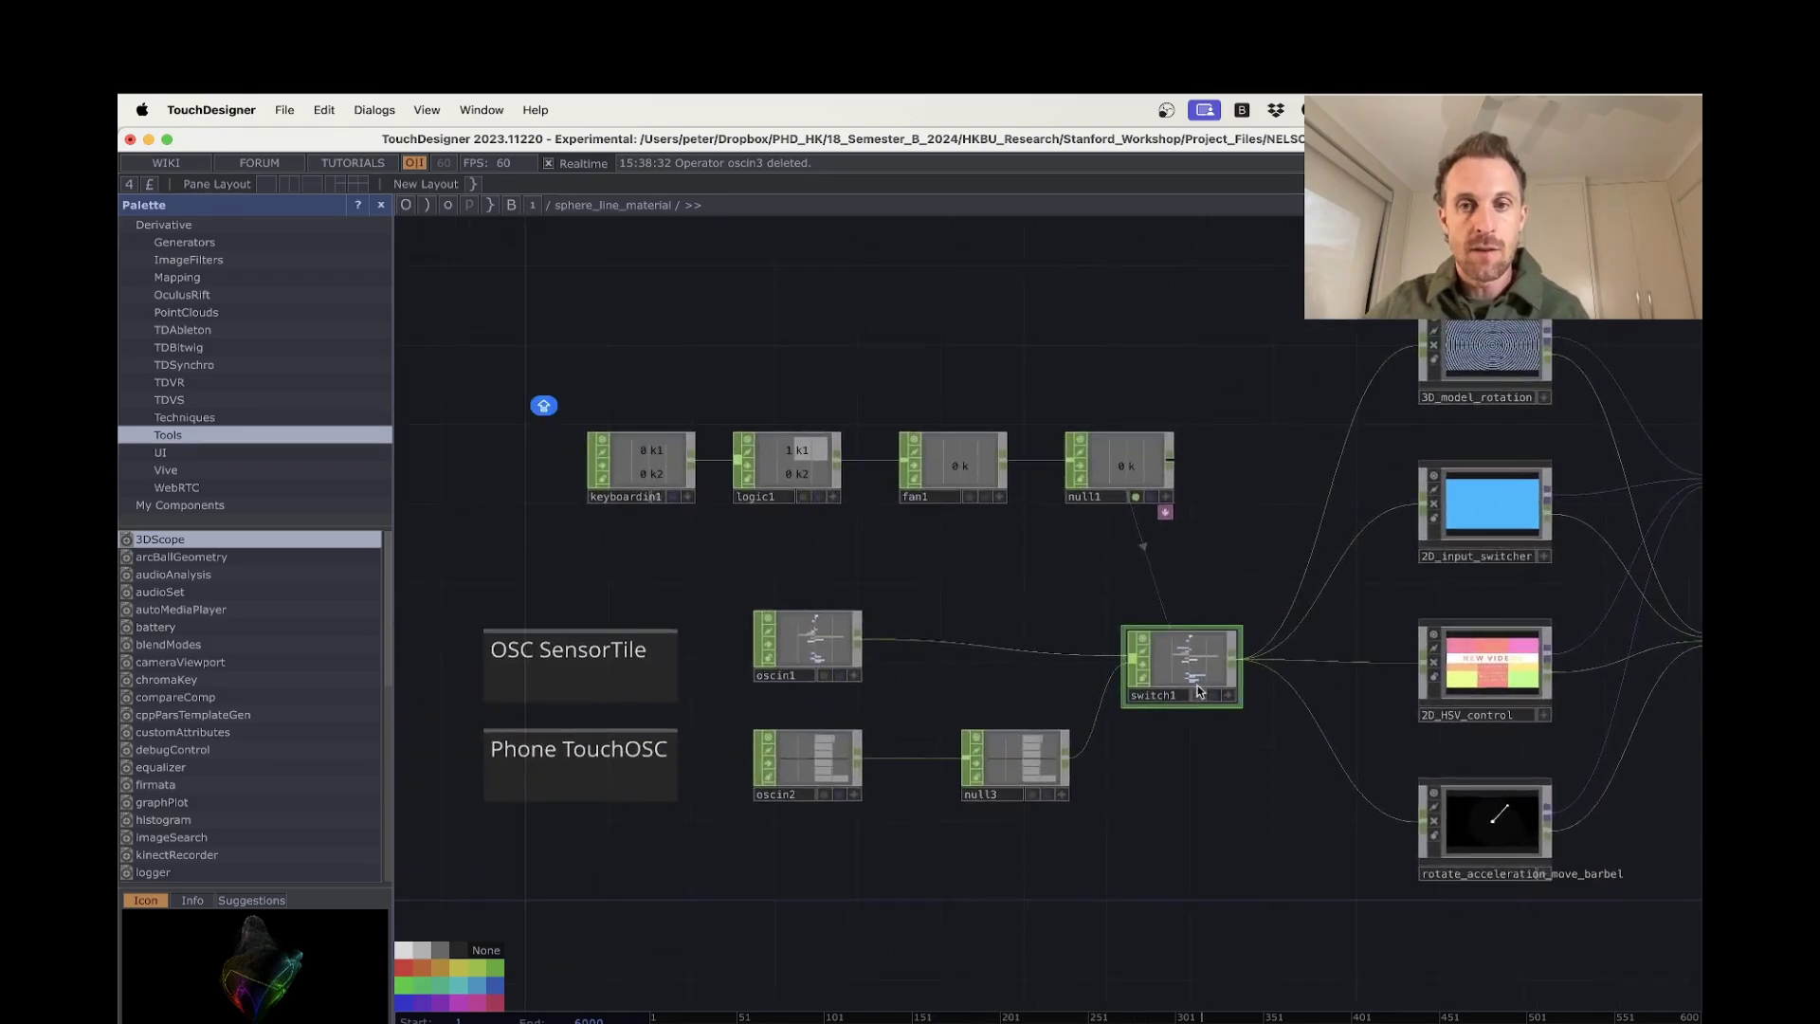
pyautogui.scroll(1, 1186, 757)
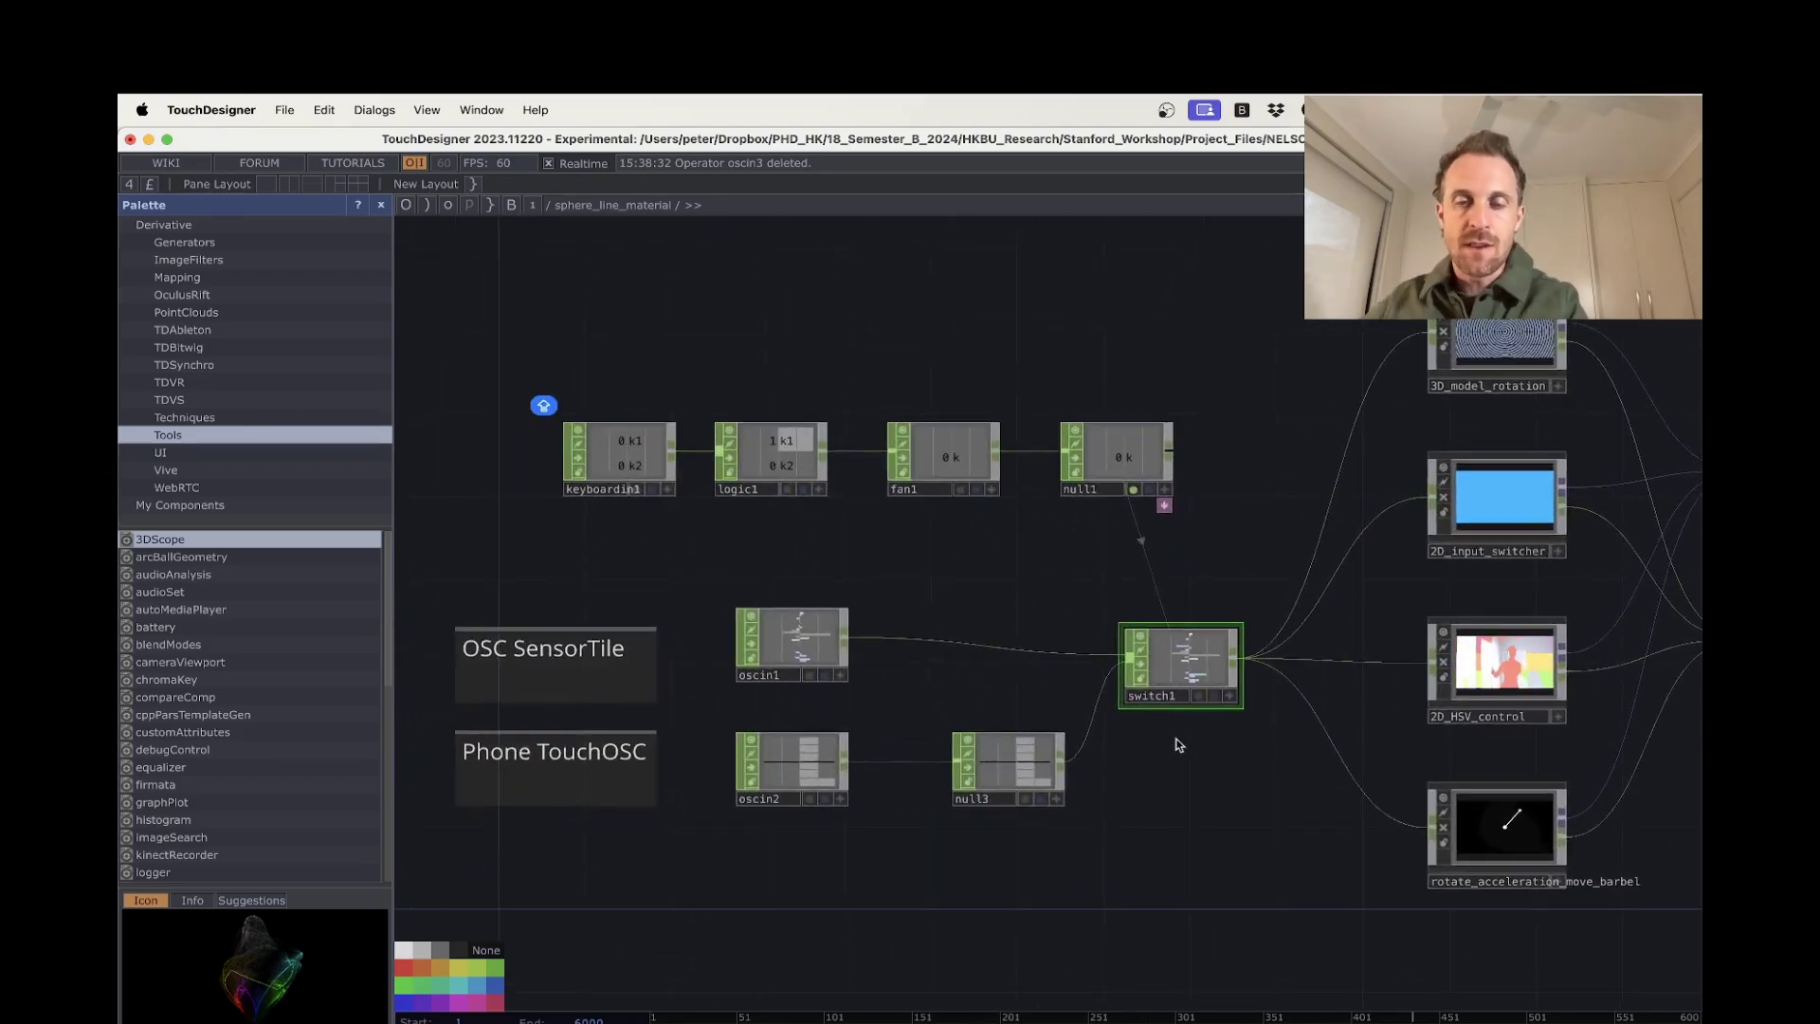
pyautogui.press('p')
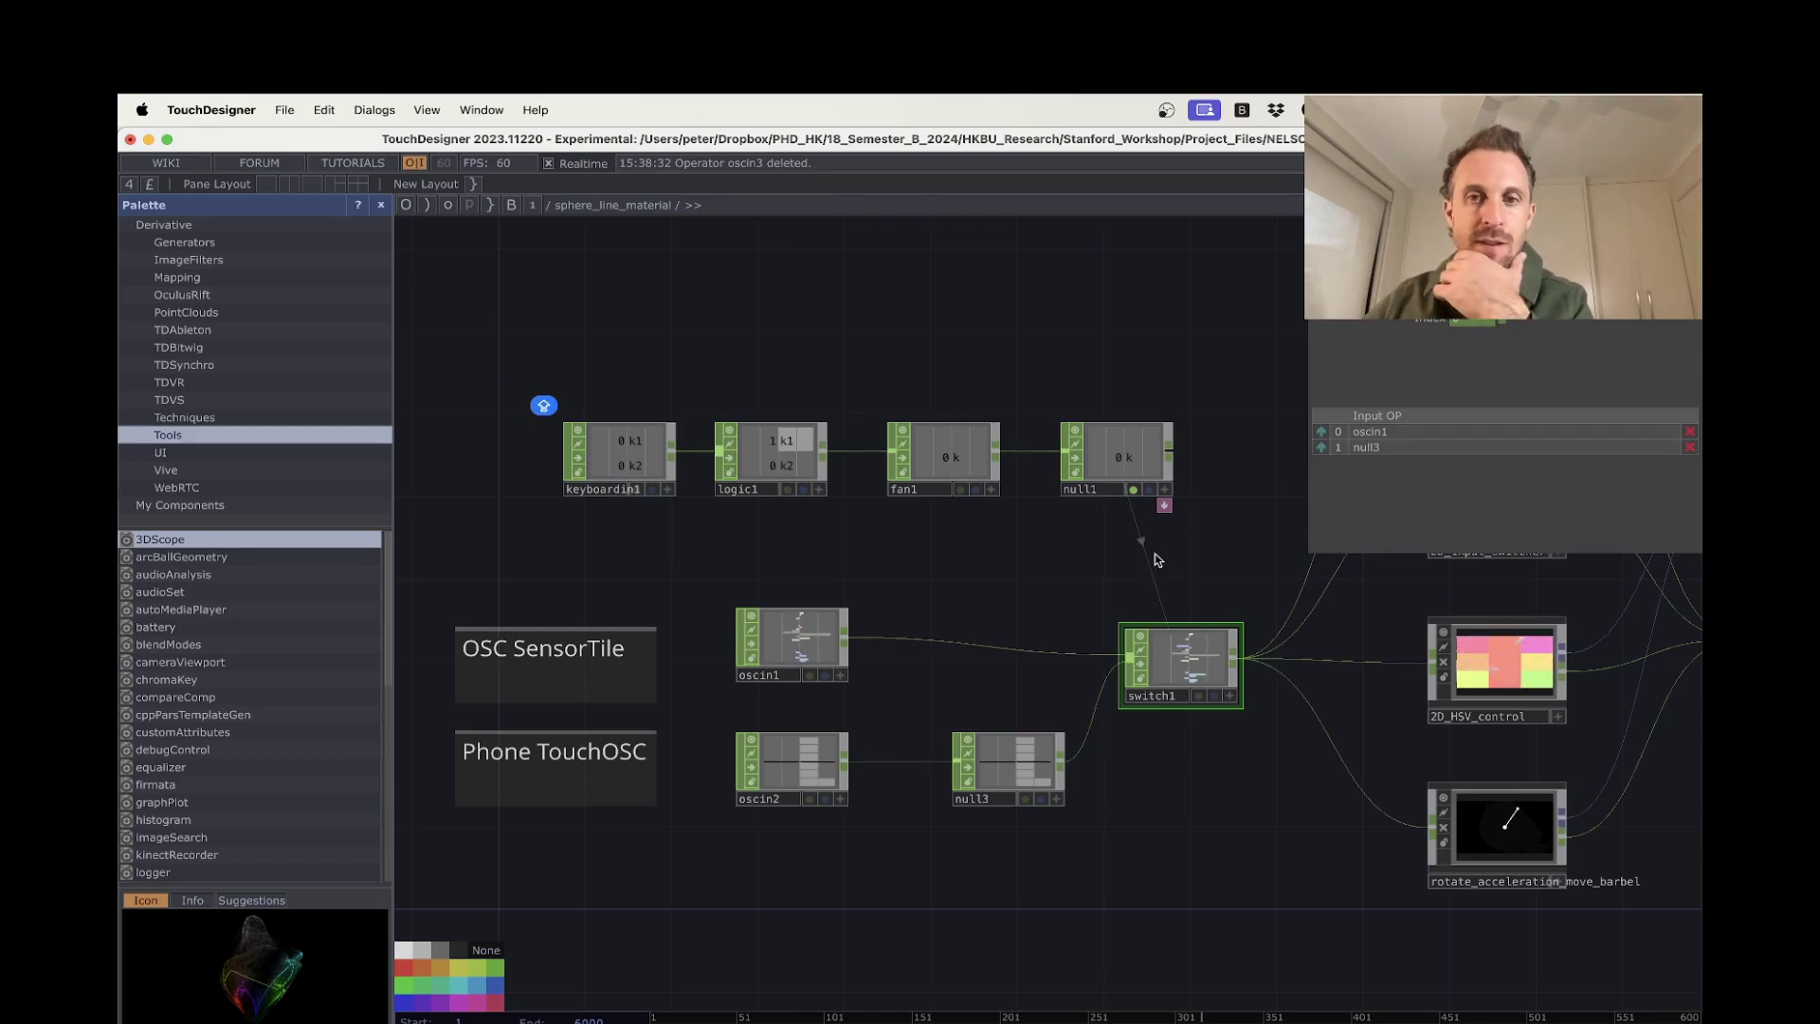
# - Select keyboardin1 and trigger its k2 channel to route the phone source through switch1
pyautogui.click(618, 456)
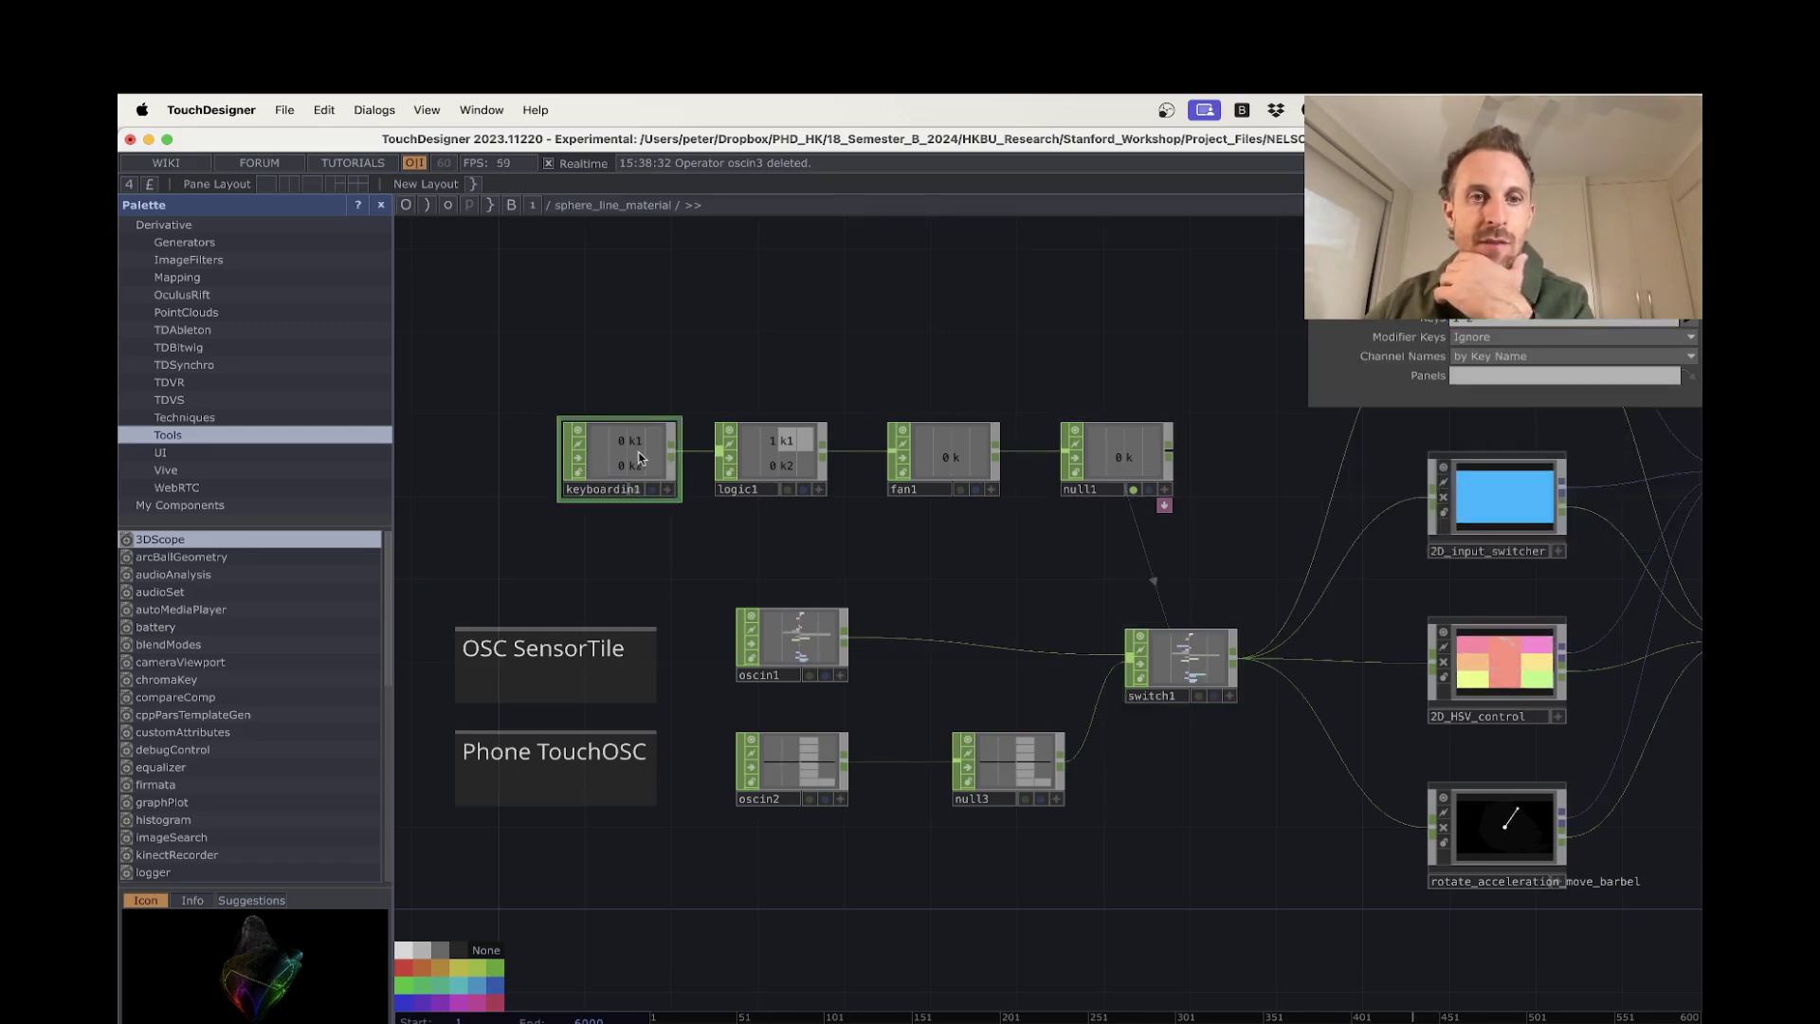
pyautogui.press('2')
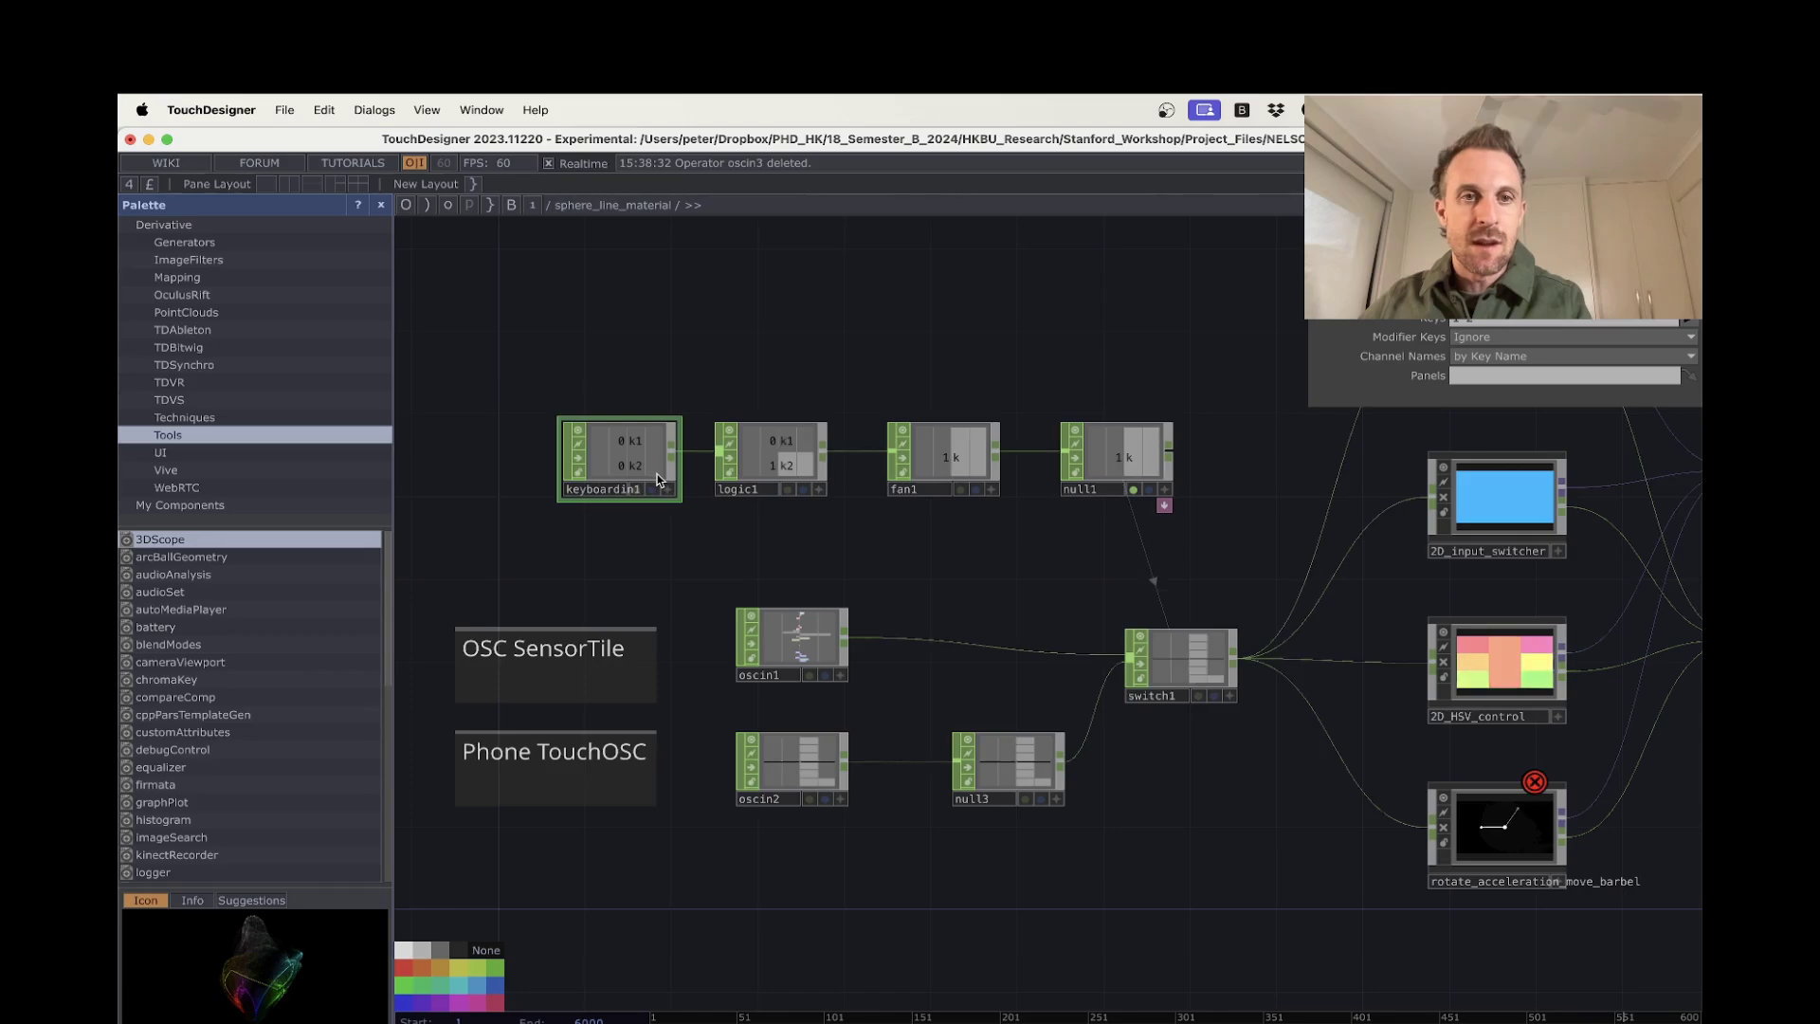
# - Alternate between the k1 and k2 triggers of keyboardin1 and inspect the logic1 and fan1 operators that follow it
pyautogui.press('1')
pyautogui.press('2')
pyautogui.press('1')
pyautogui.press('2')
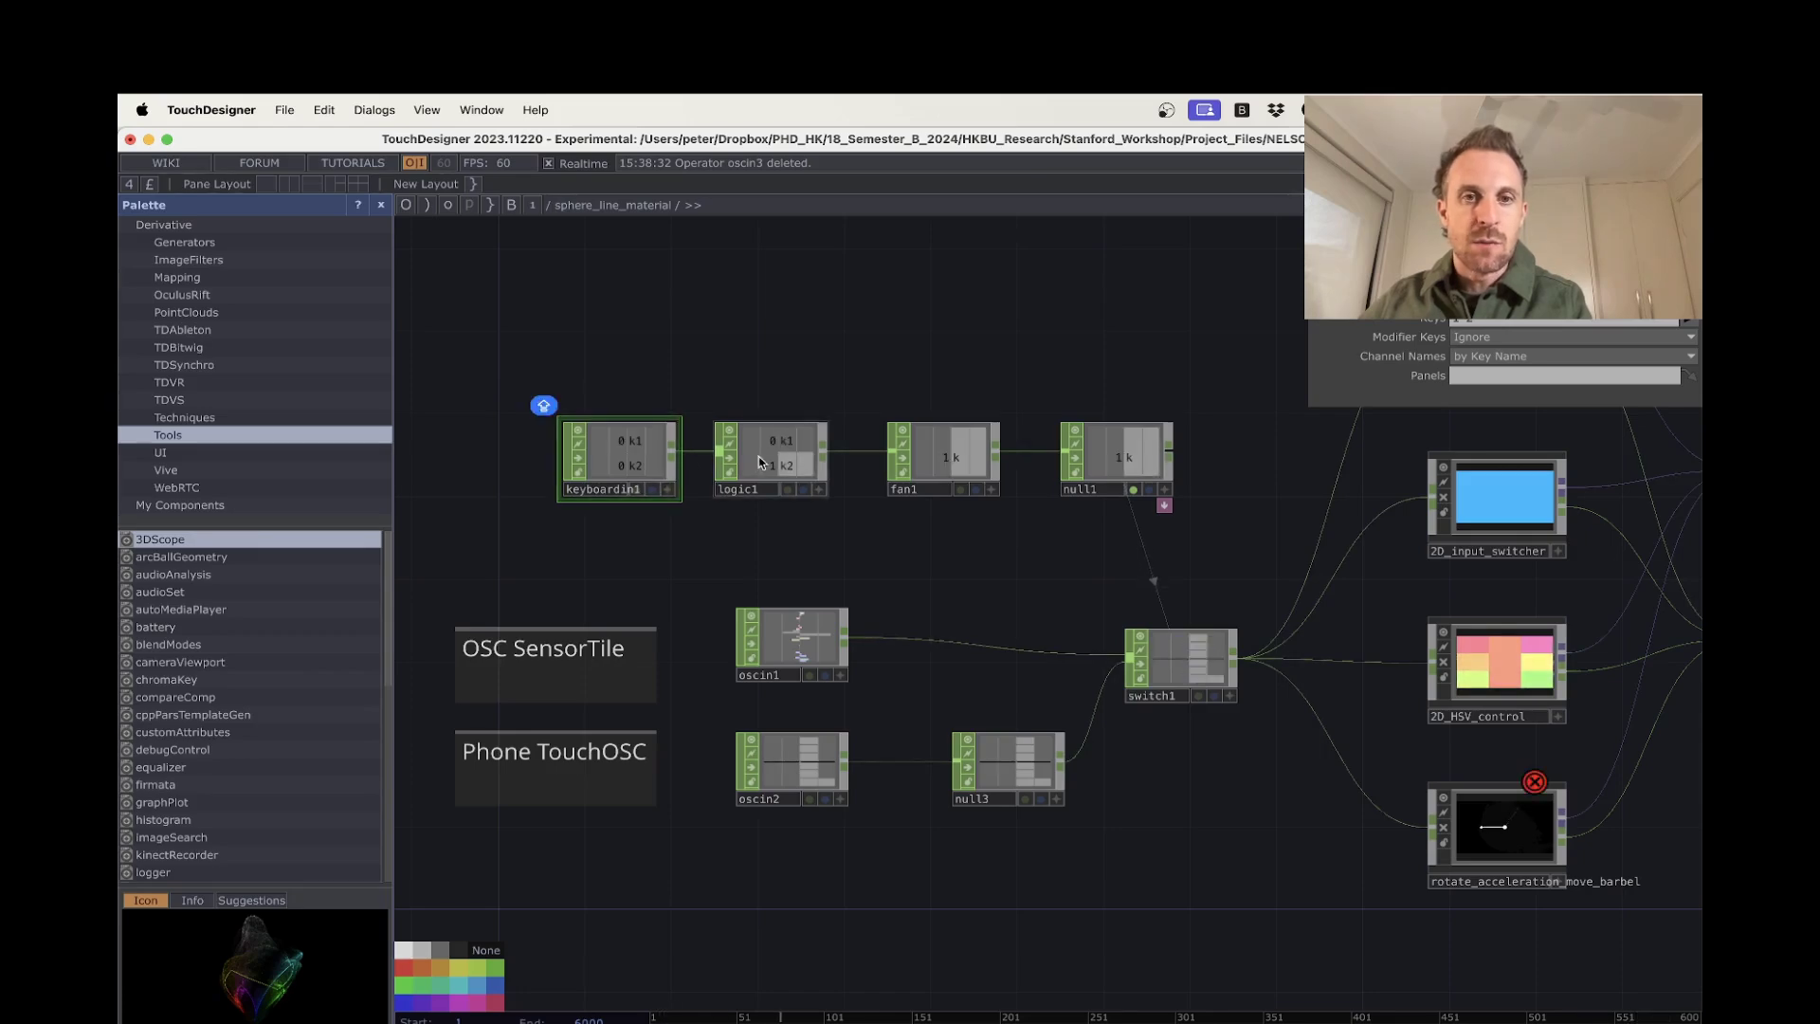
pyautogui.click(759, 462)
pyautogui.click(948, 457)
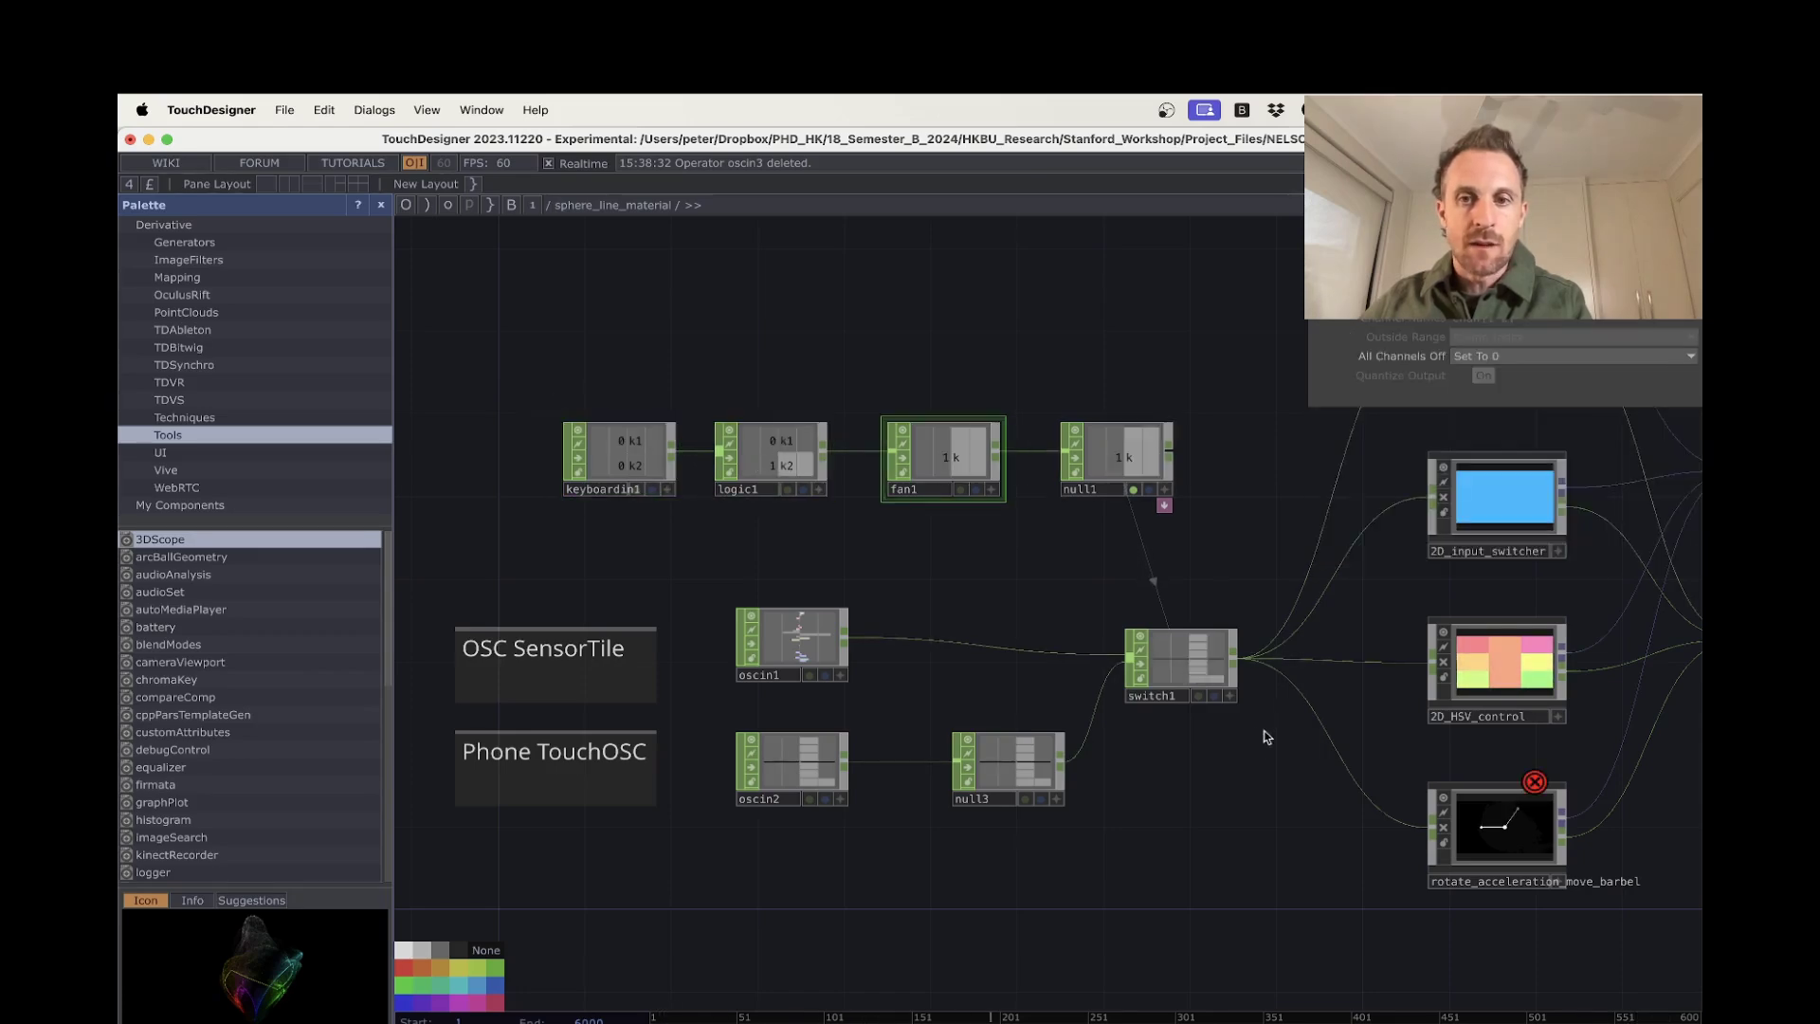
# - Alternate the k1 and k2 triggers while examining the channel list of switch1 for the SensorTile and phone sources
pyautogui.scroll(5, 1271, 702)
pyautogui.scroll(5, 1065, 666)
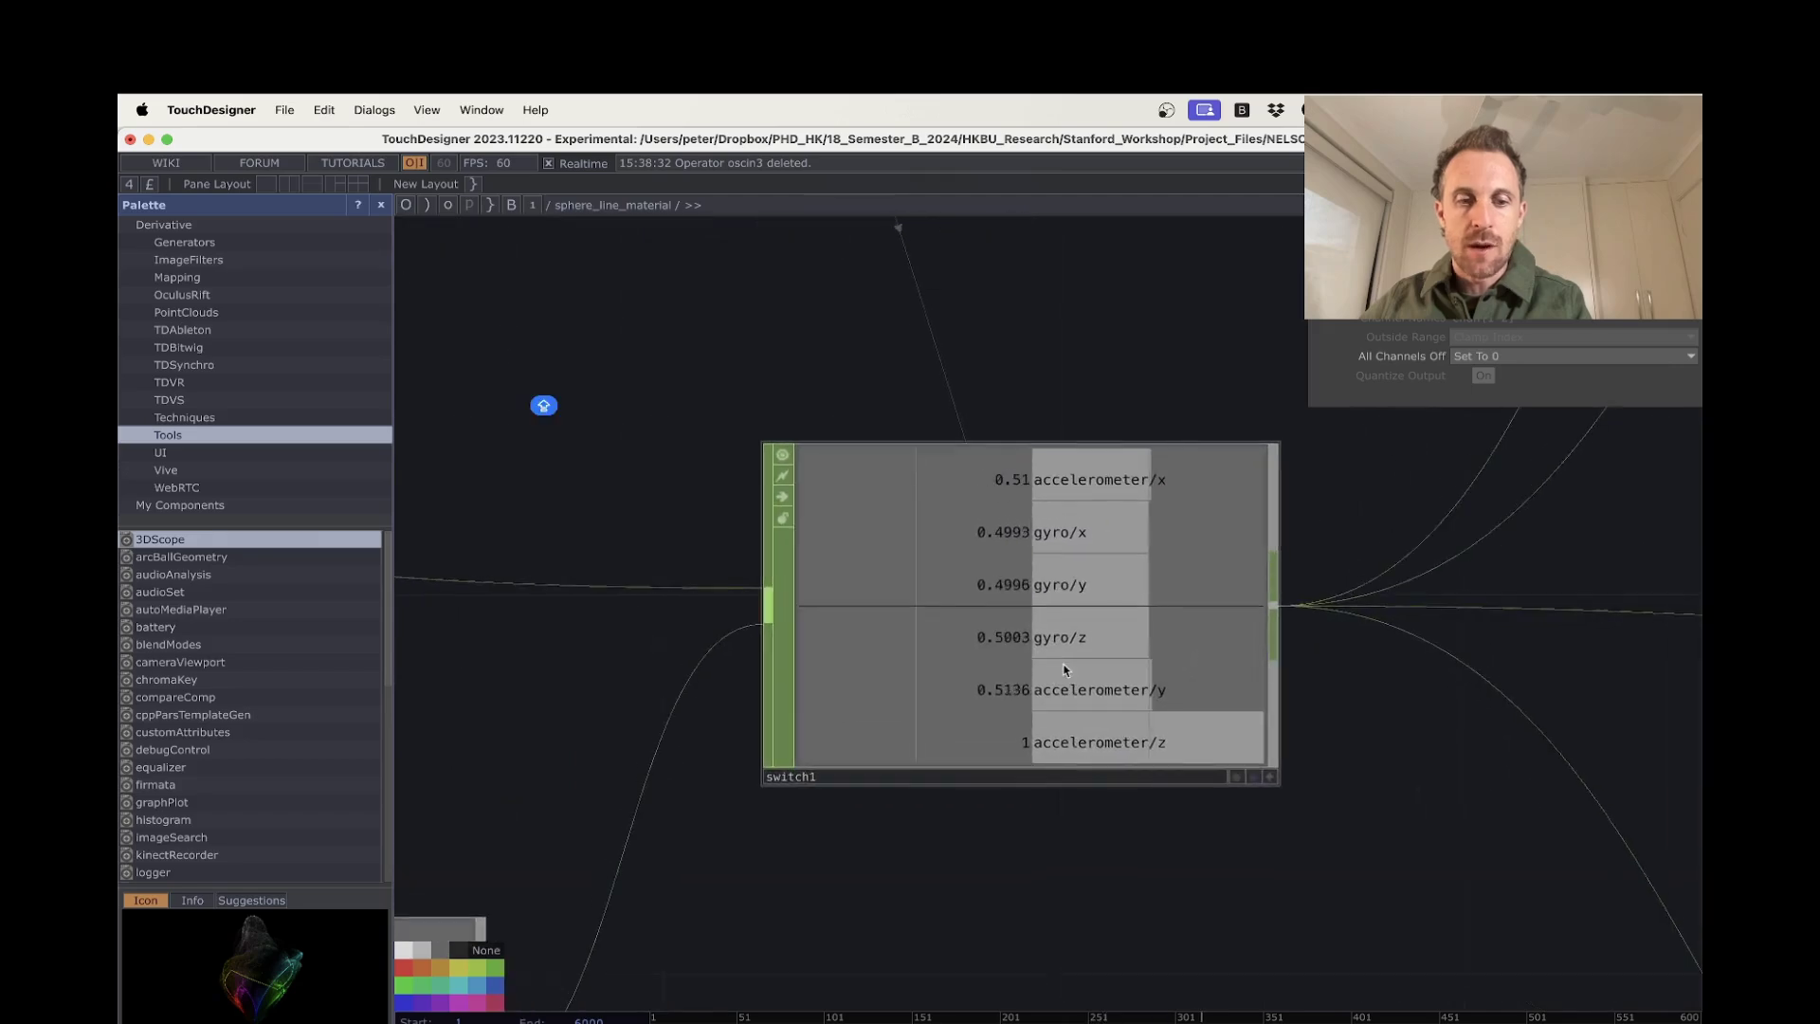
pyautogui.press('1')
pyautogui.press('2')
pyautogui.press('1')
pyautogui.press('2')
pyautogui.press('1')
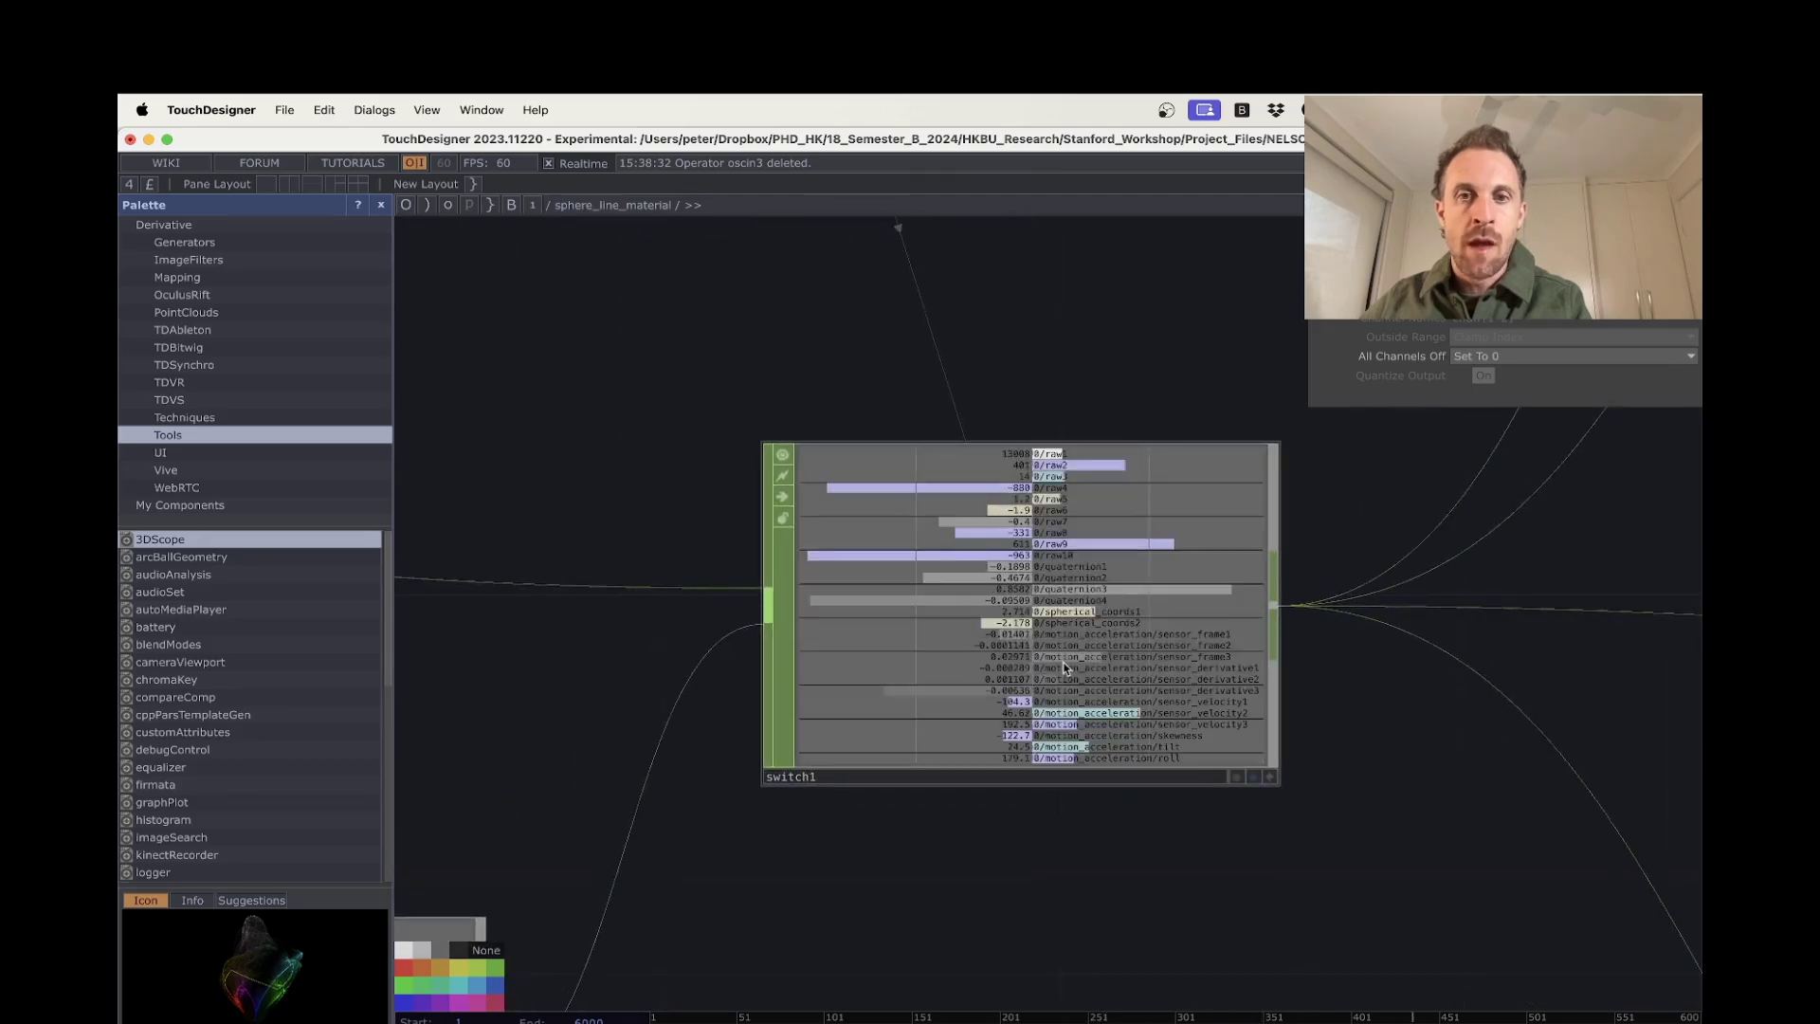
pyautogui.press('2')
pyautogui.press('1')
pyautogui.press('2')
# - Inspect the four visual components fed by switch1: 3D_model_rotation, 2D_input_switcher, 2D_HSV_control and rotate_acceleration_move_barbel
pyautogui.scroll(-6, 1070, 683)
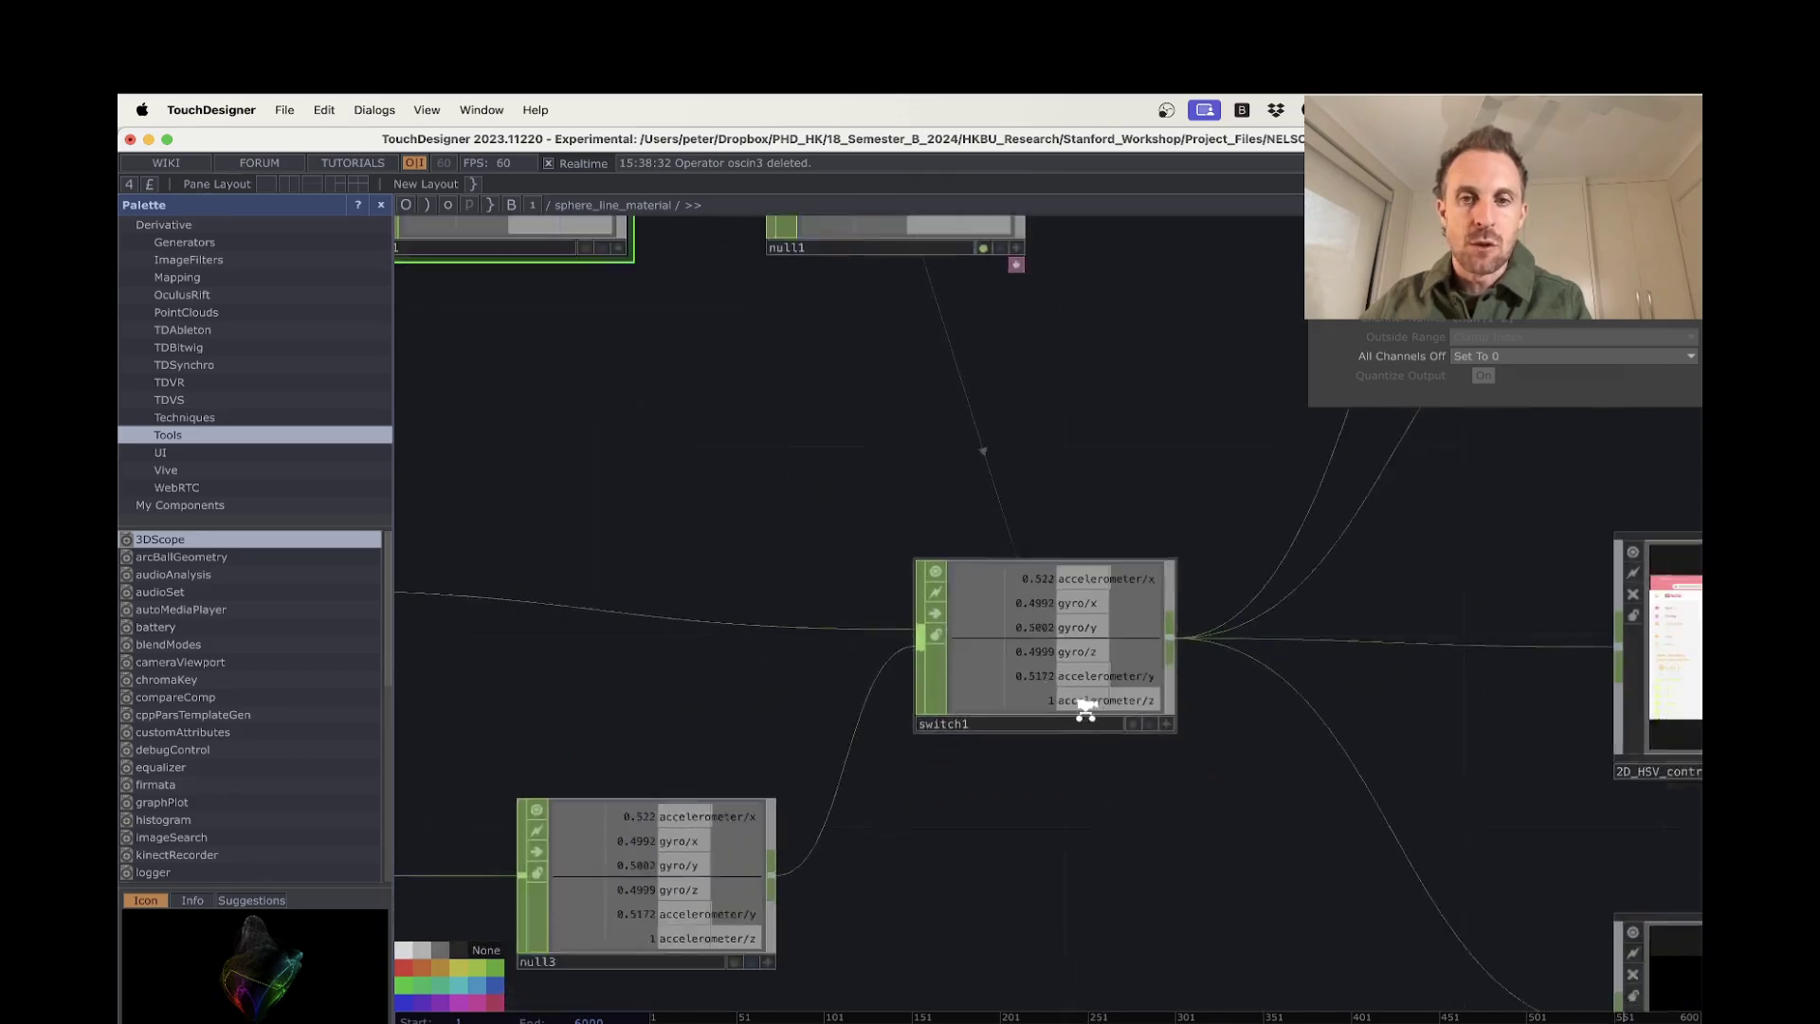
pyautogui.scroll(-3, 1104, 735)
pyautogui.moveTo(1037, 805); pyautogui.dragTo(752, 816)
pyautogui.moveTo(1260, 807); pyautogui.dragTo(1191, 801)
pyautogui.hscroll(2, 1129, 692)
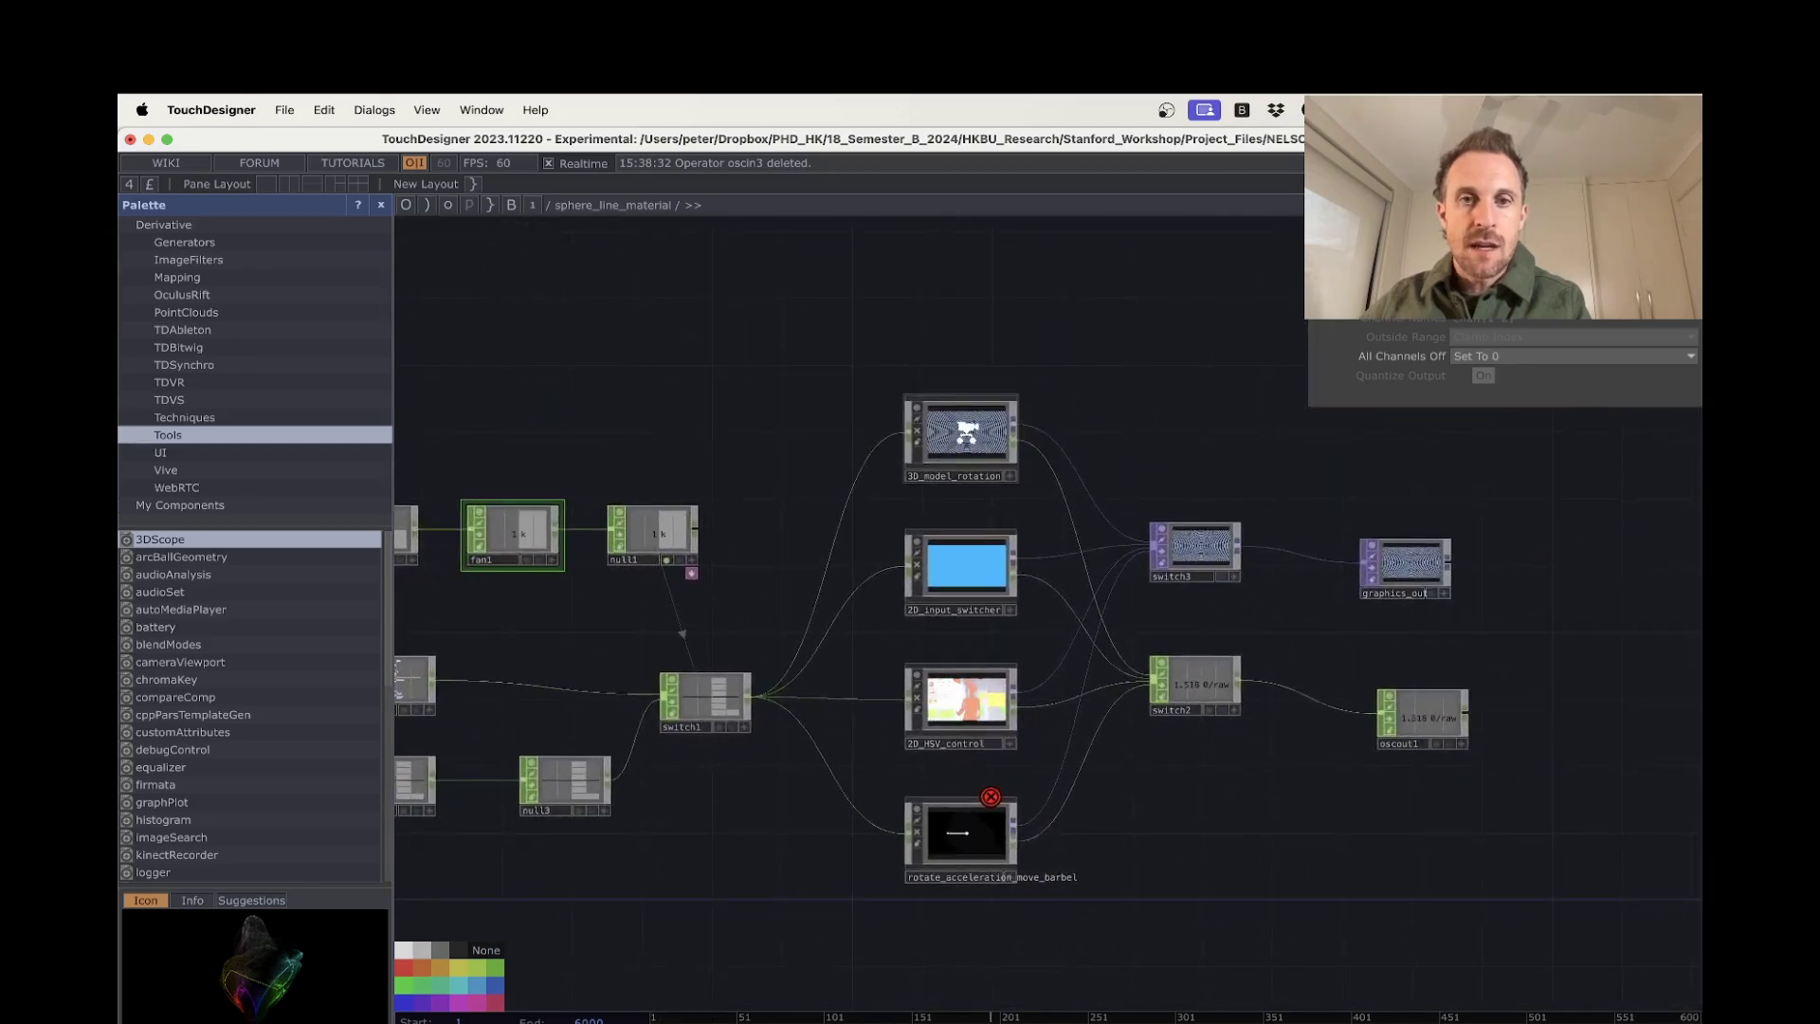
pyautogui.scroll(1, 967, 433)
pyautogui.click(967, 436)
pyautogui.click(963, 569)
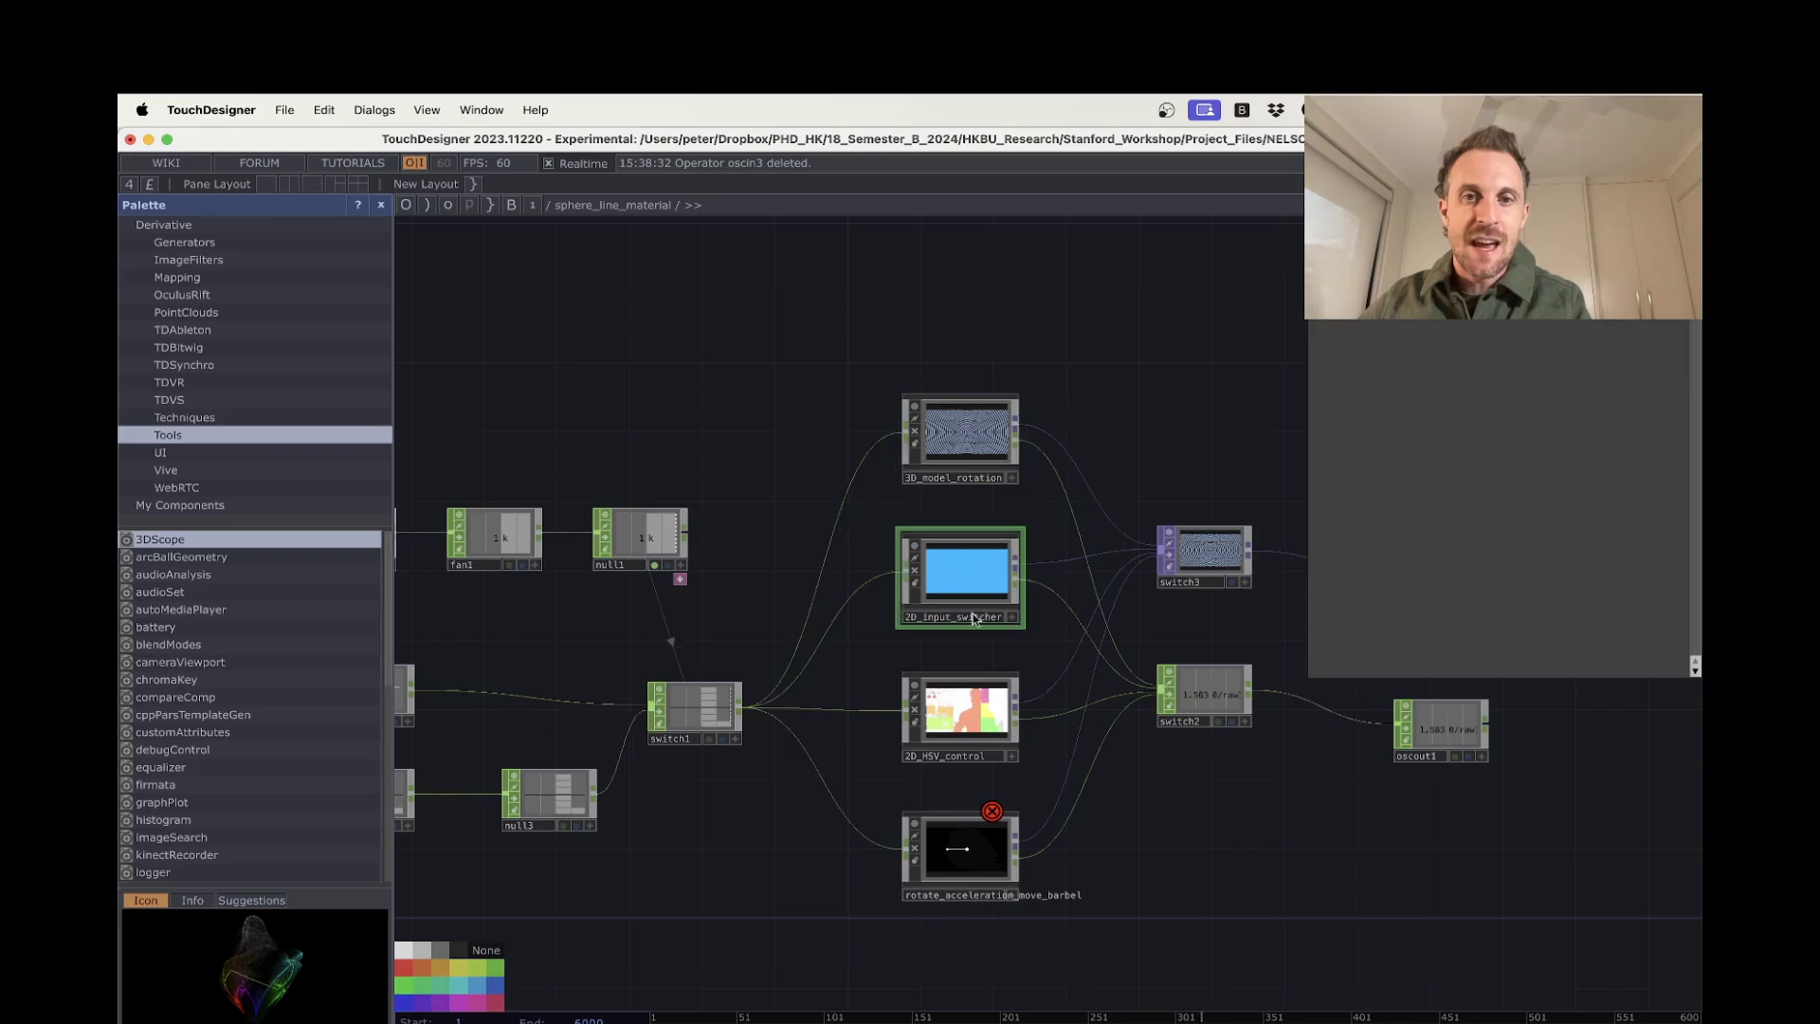
pyautogui.click(961, 749)
pyautogui.click(963, 865)
pyautogui.scroll(5, 805, 516)
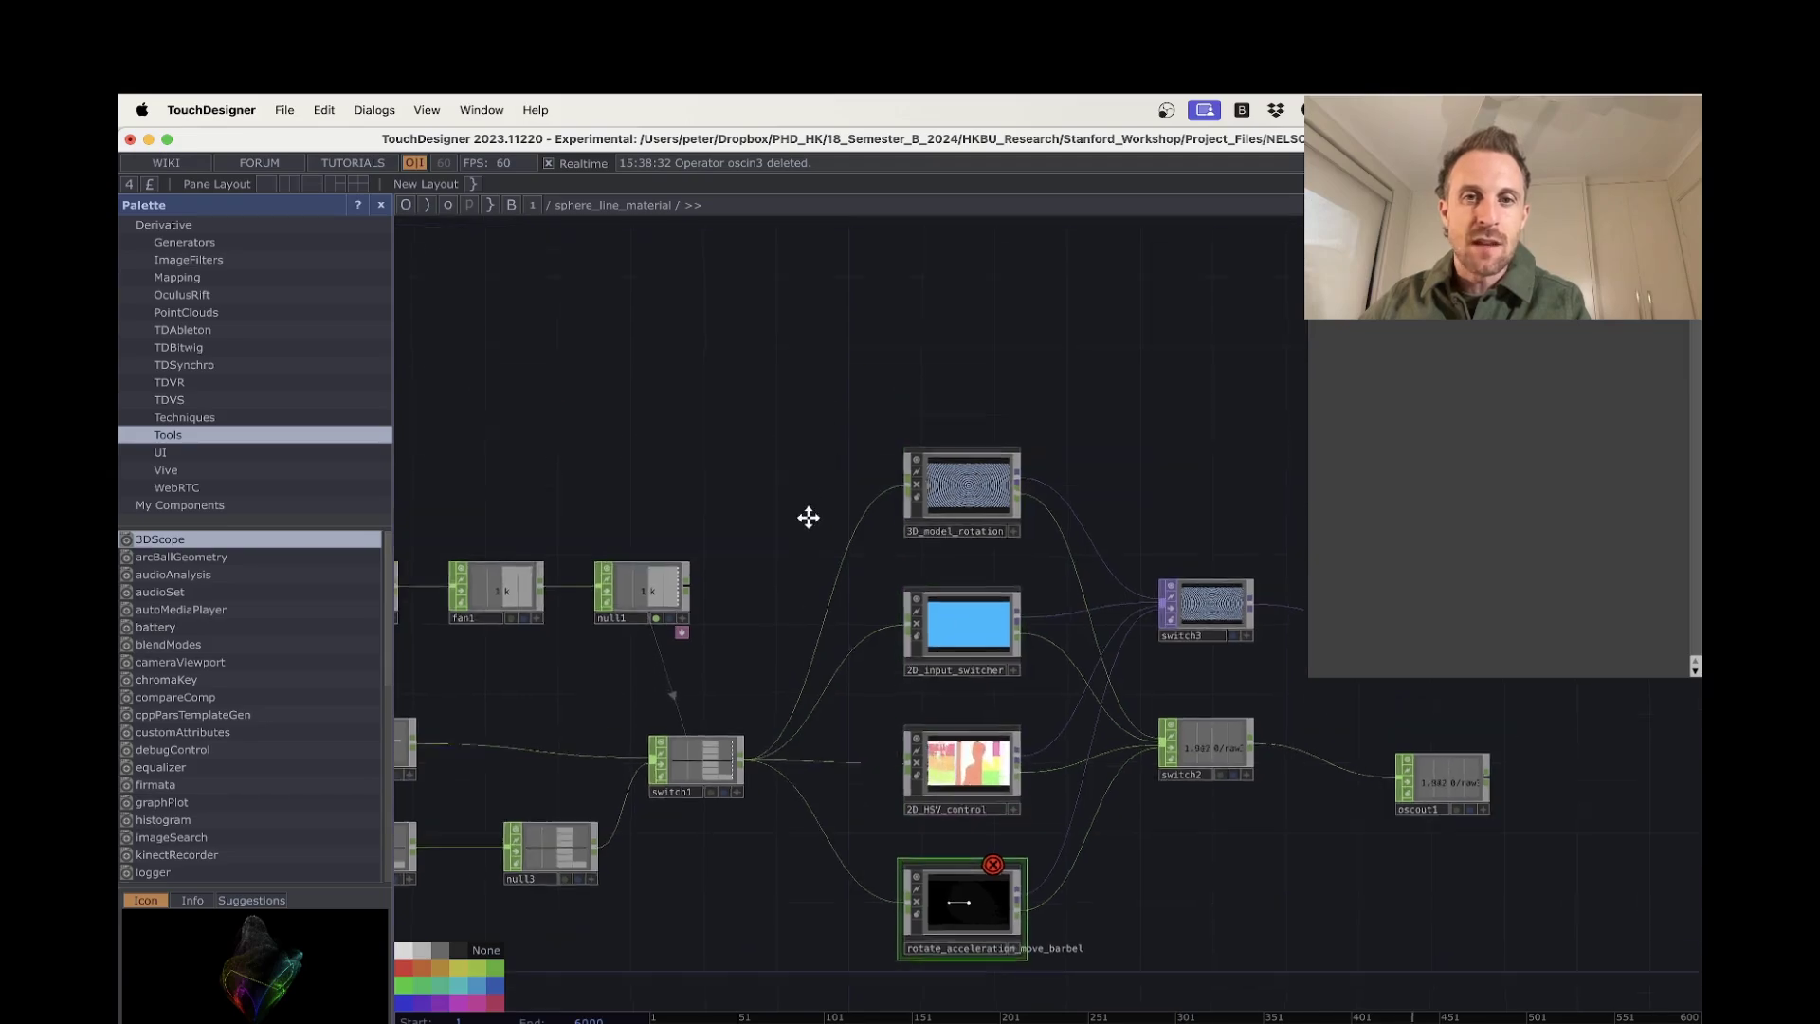
# - Go inside 3D_model_rotation to view its internal network, then return to the parent network
pyautogui.click(963, 573)
pyautogui.scroll(10, 963, 574)
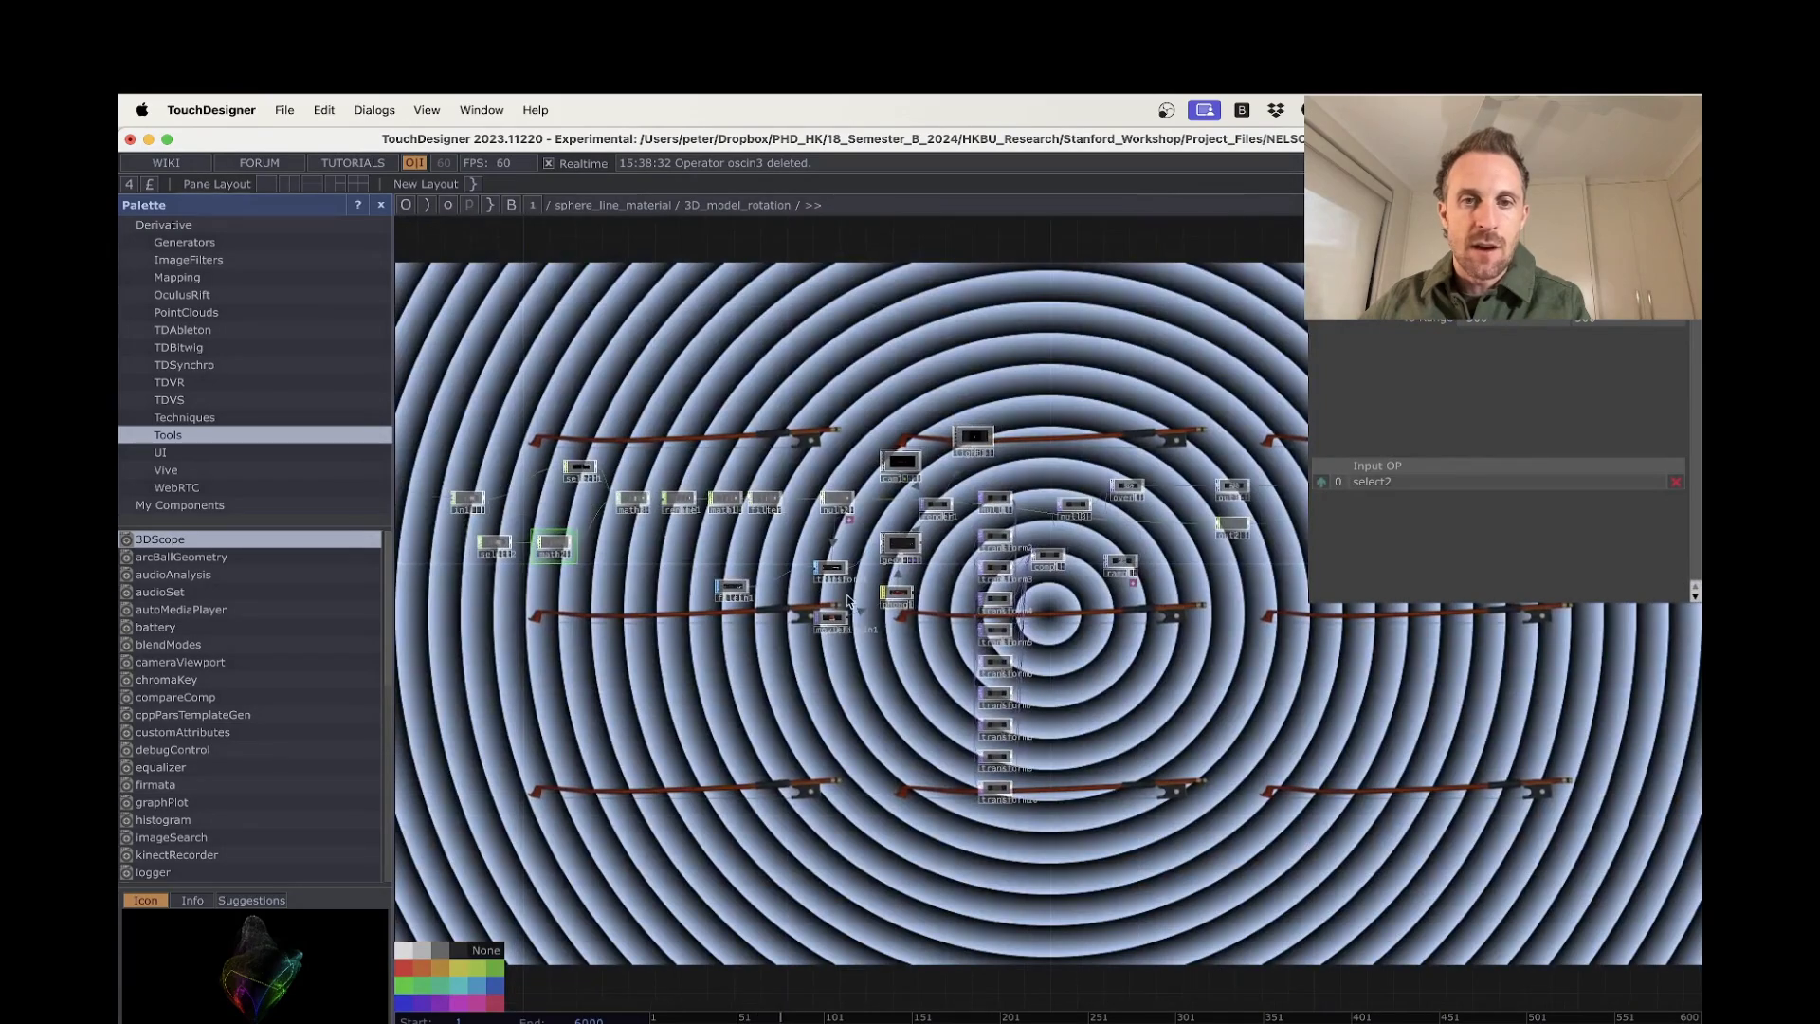
pyautogui.press('u')
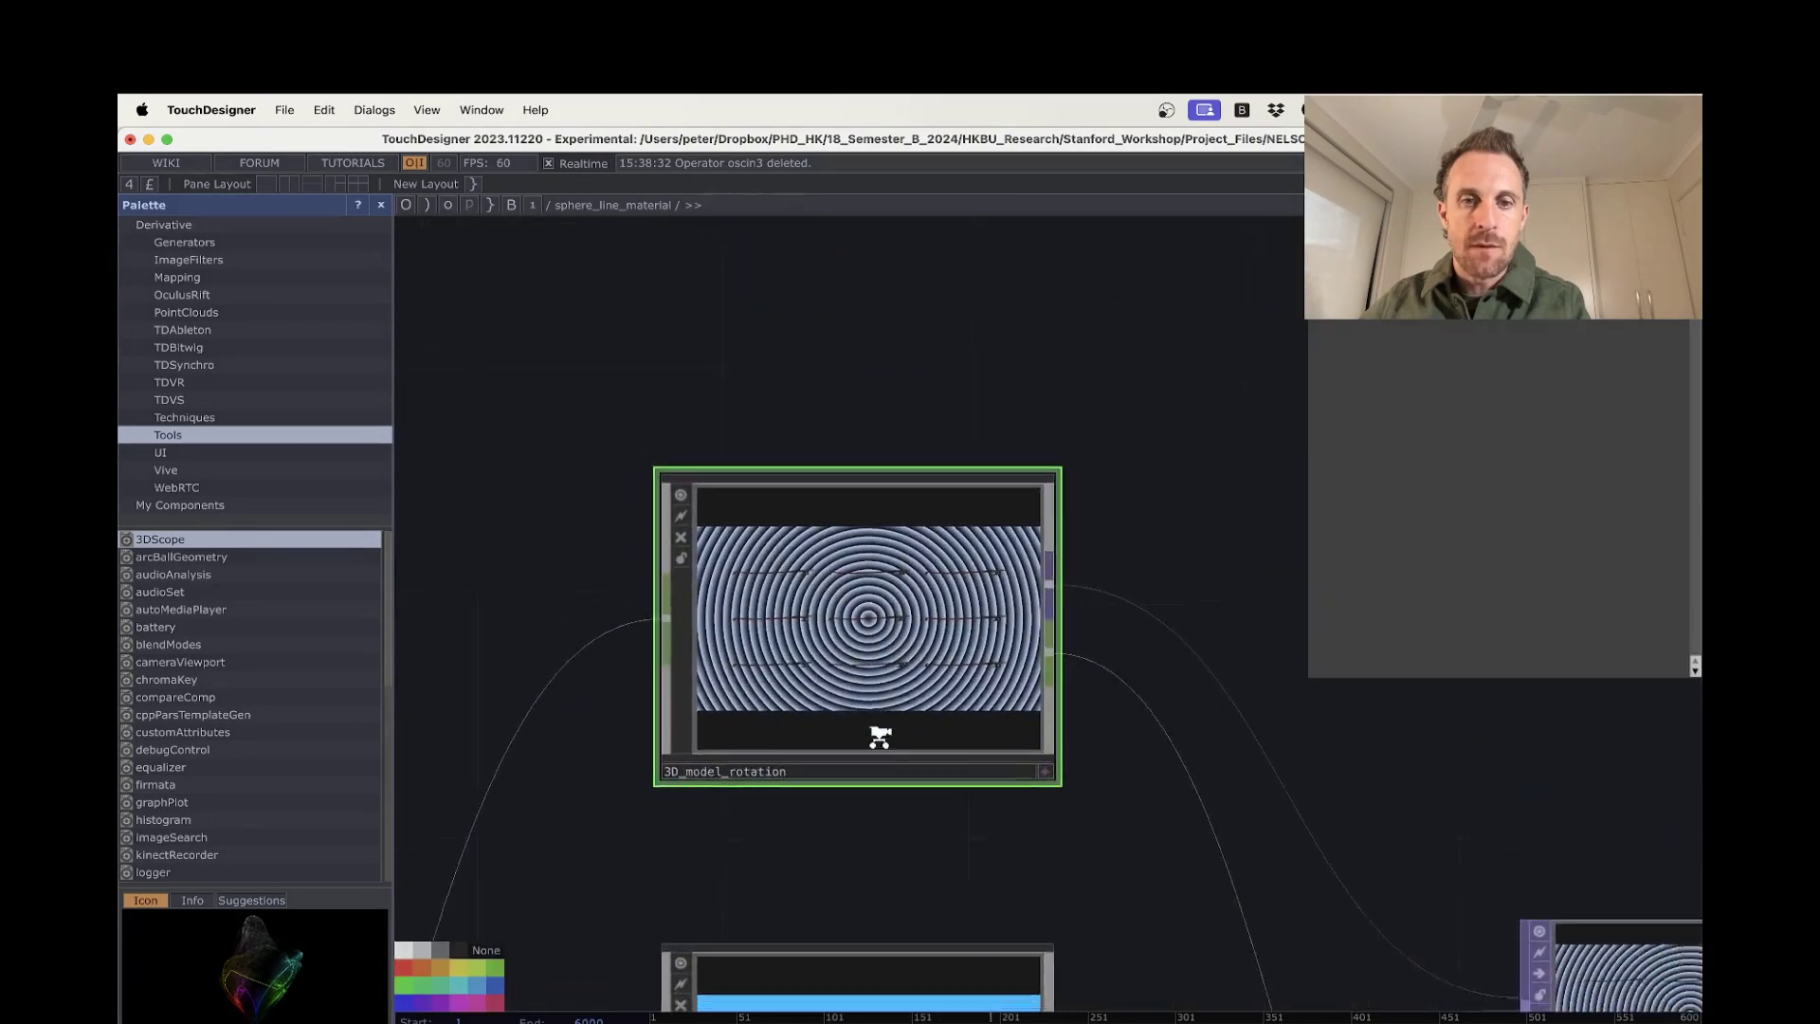
# - Go inside 2D_input_switcher, examine its operator chain and its out2 and out1 outputs, then return to the parent network
pyautogui.moveTo(627, 889); pyautogui.dragTo(649, 488)
pyautogui.scroll(10, 820, 595)
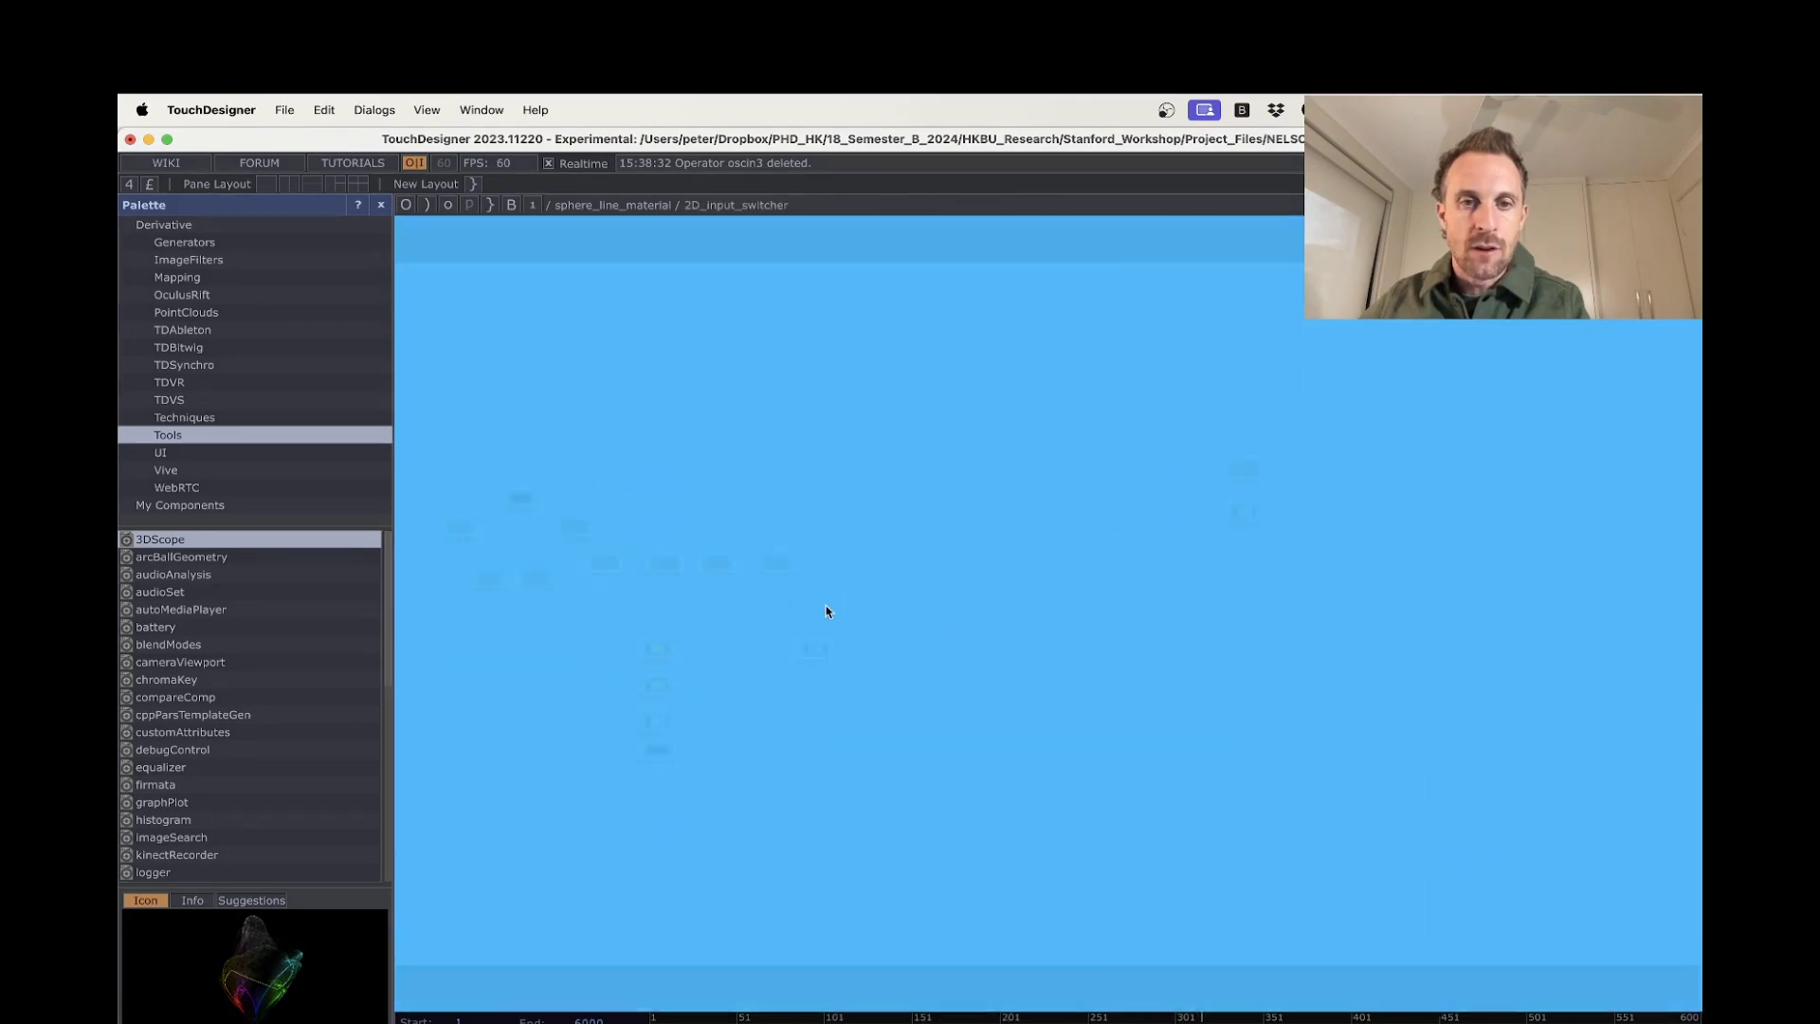
pyautogui.moveTo(816, 642); pyautogui.dragTo(964, 649)
pyautogui.moveTo(536, 671); pyautogui.dragTo(735, 792)
pyautogui.scroll(8, 647, 610)
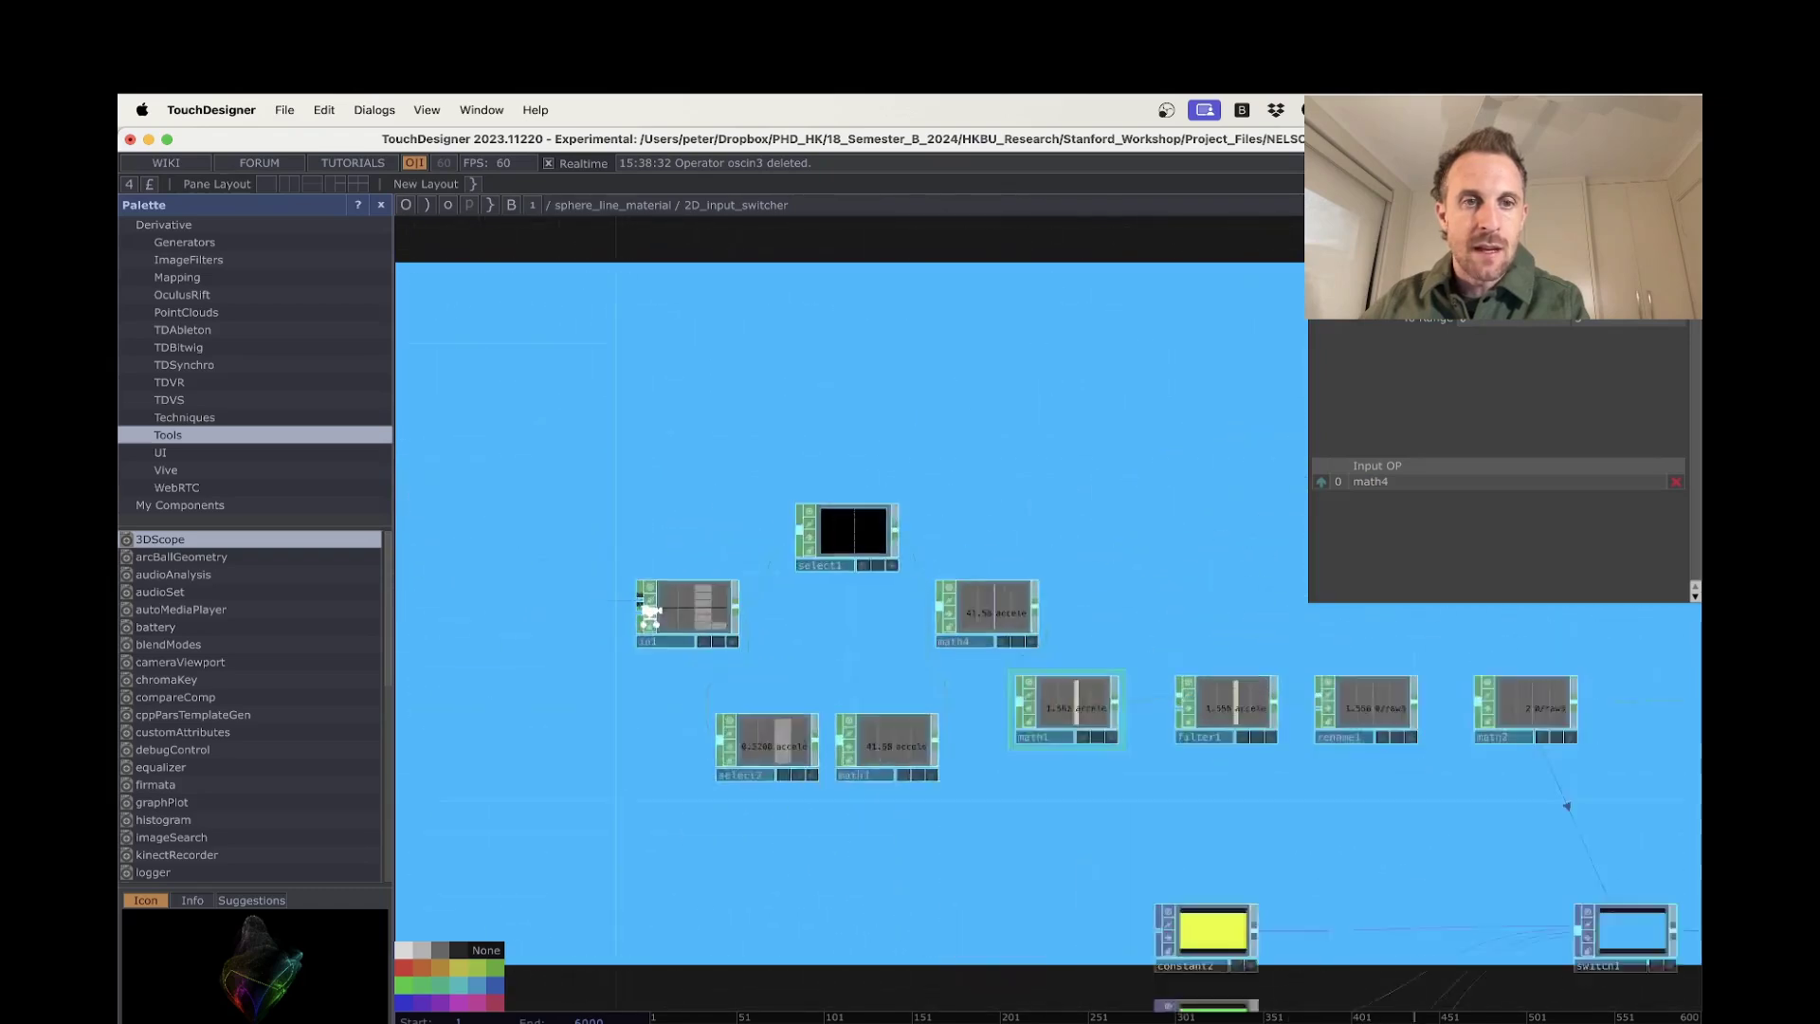
pyautogui.scroll(-10, 699, 607)
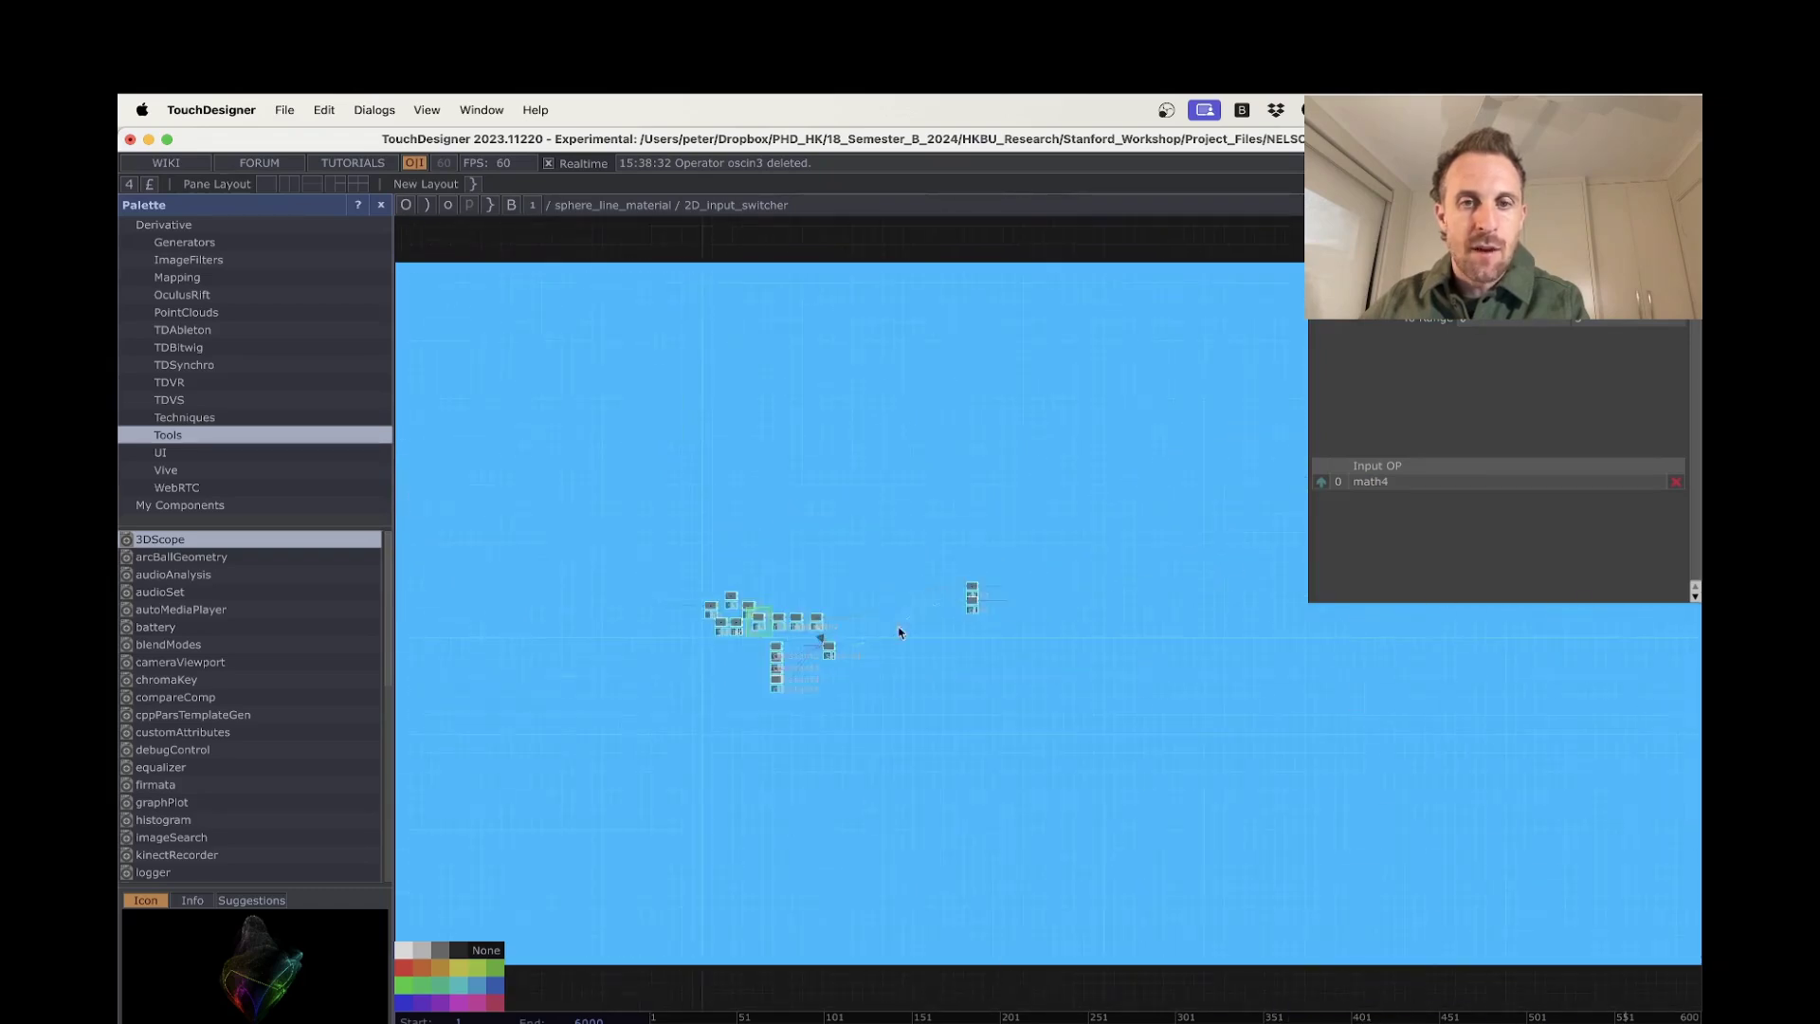
pyautogui.scroll(7, 977, 590)
pyautogui.scroll(5, 948, 616)
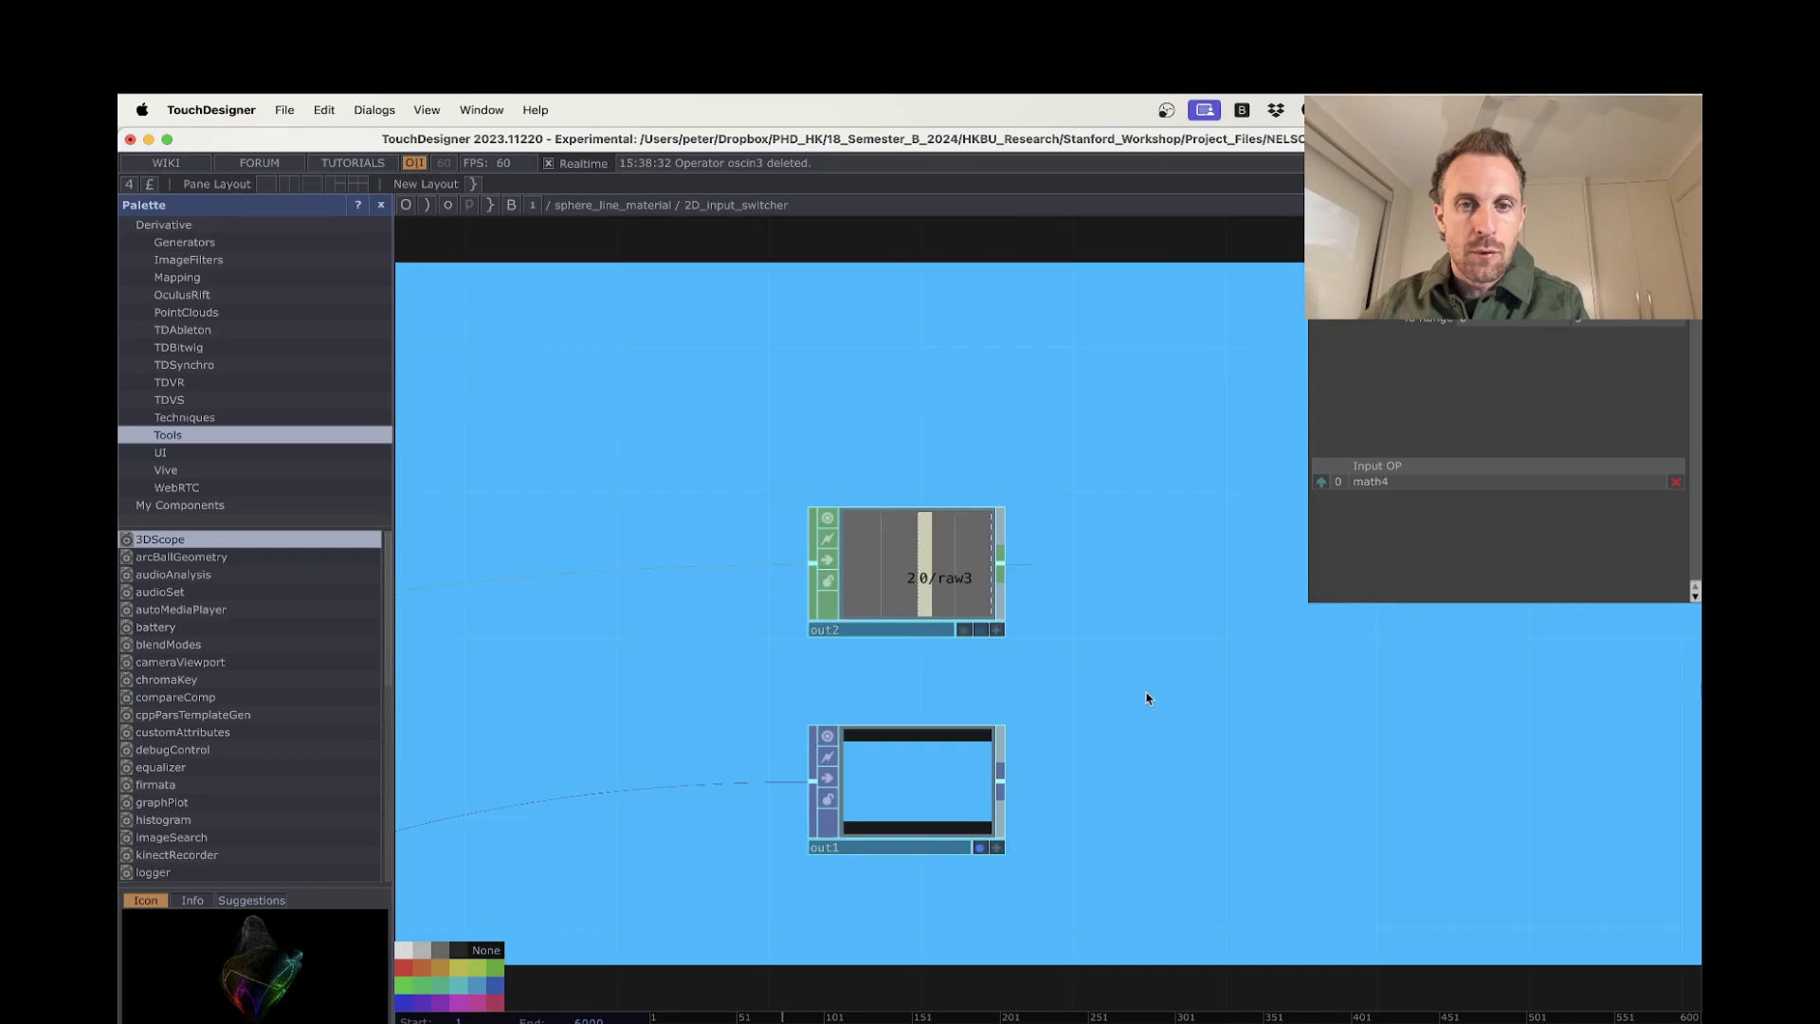
pyautogui.click(874, 544)
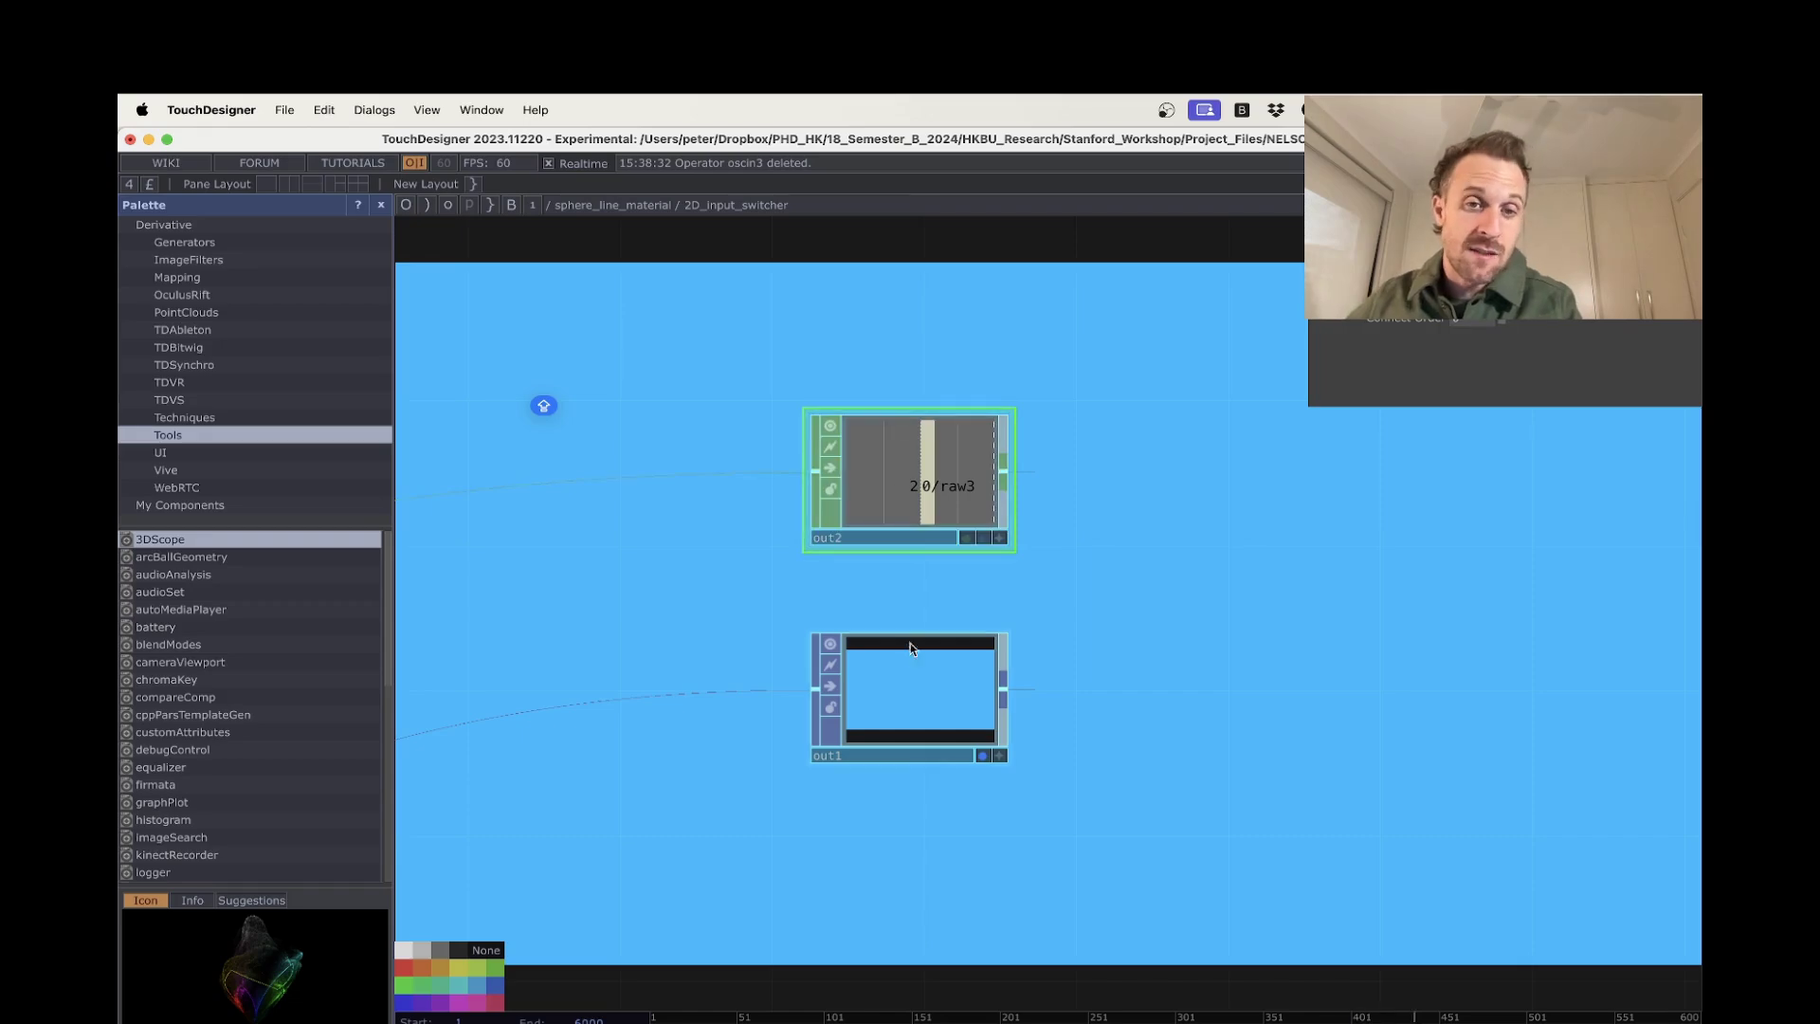
pyautogui.click(876, 680)
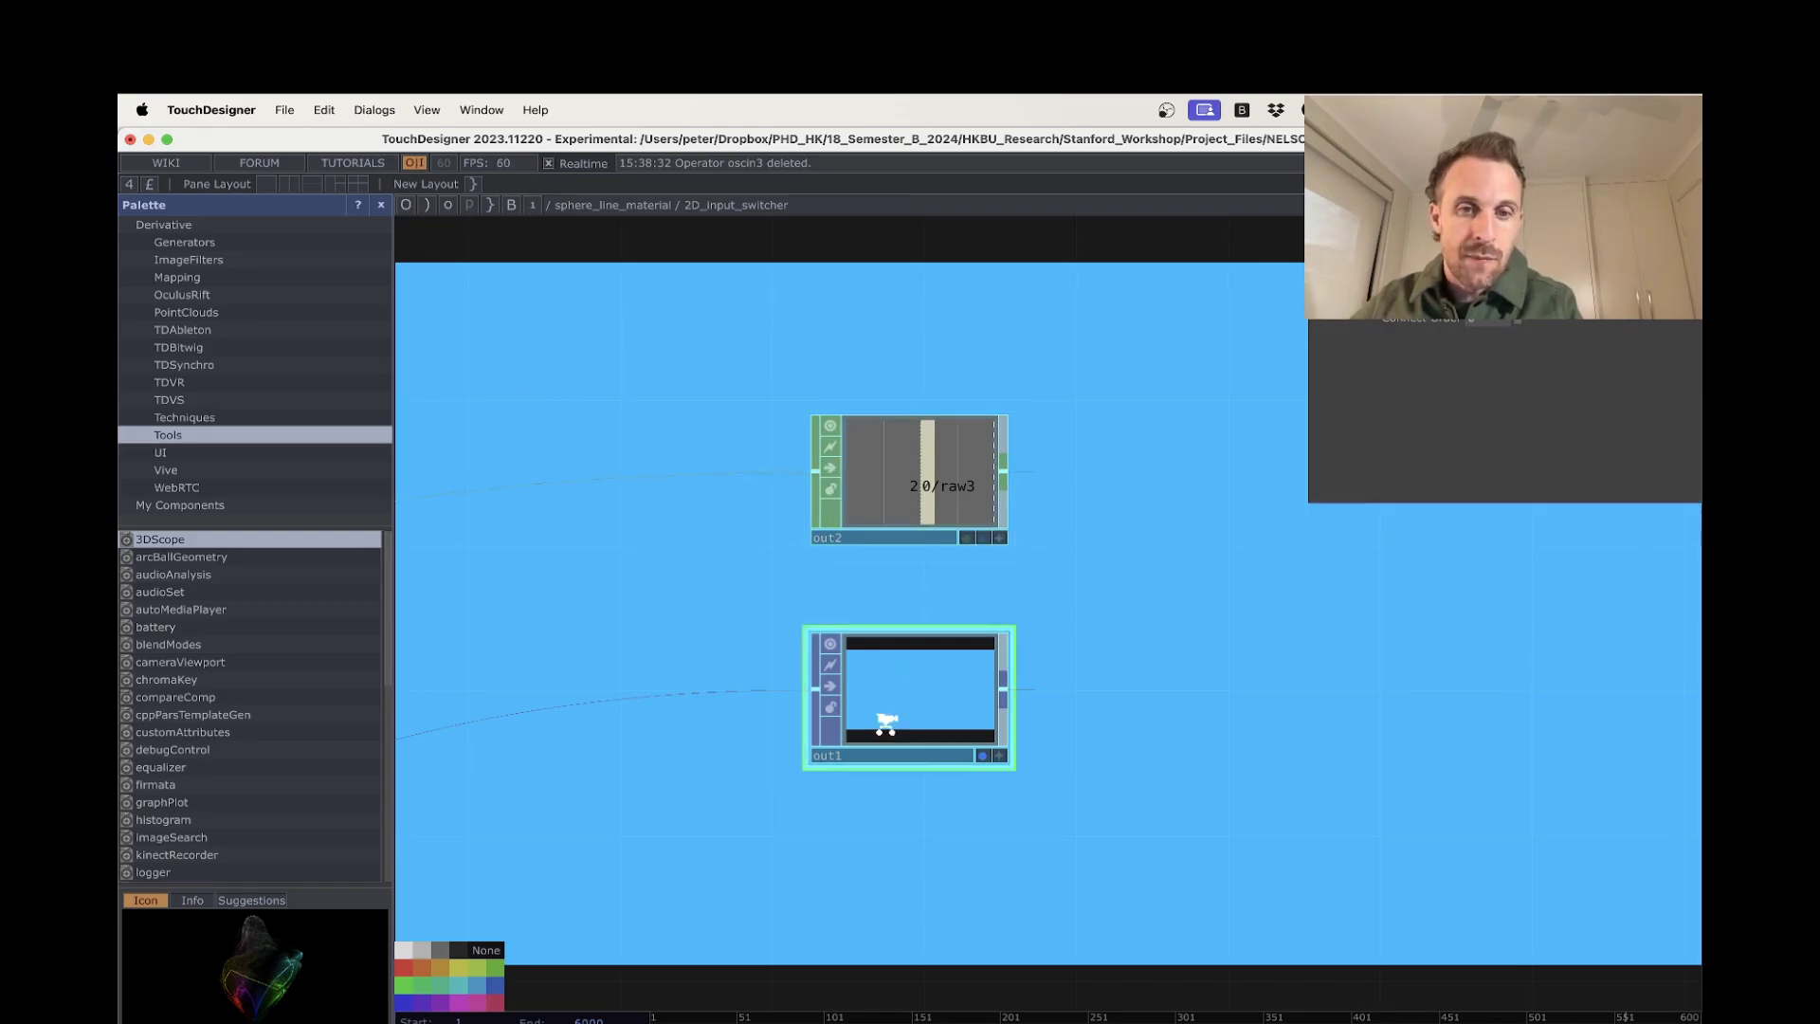
pyautogui.press('u')
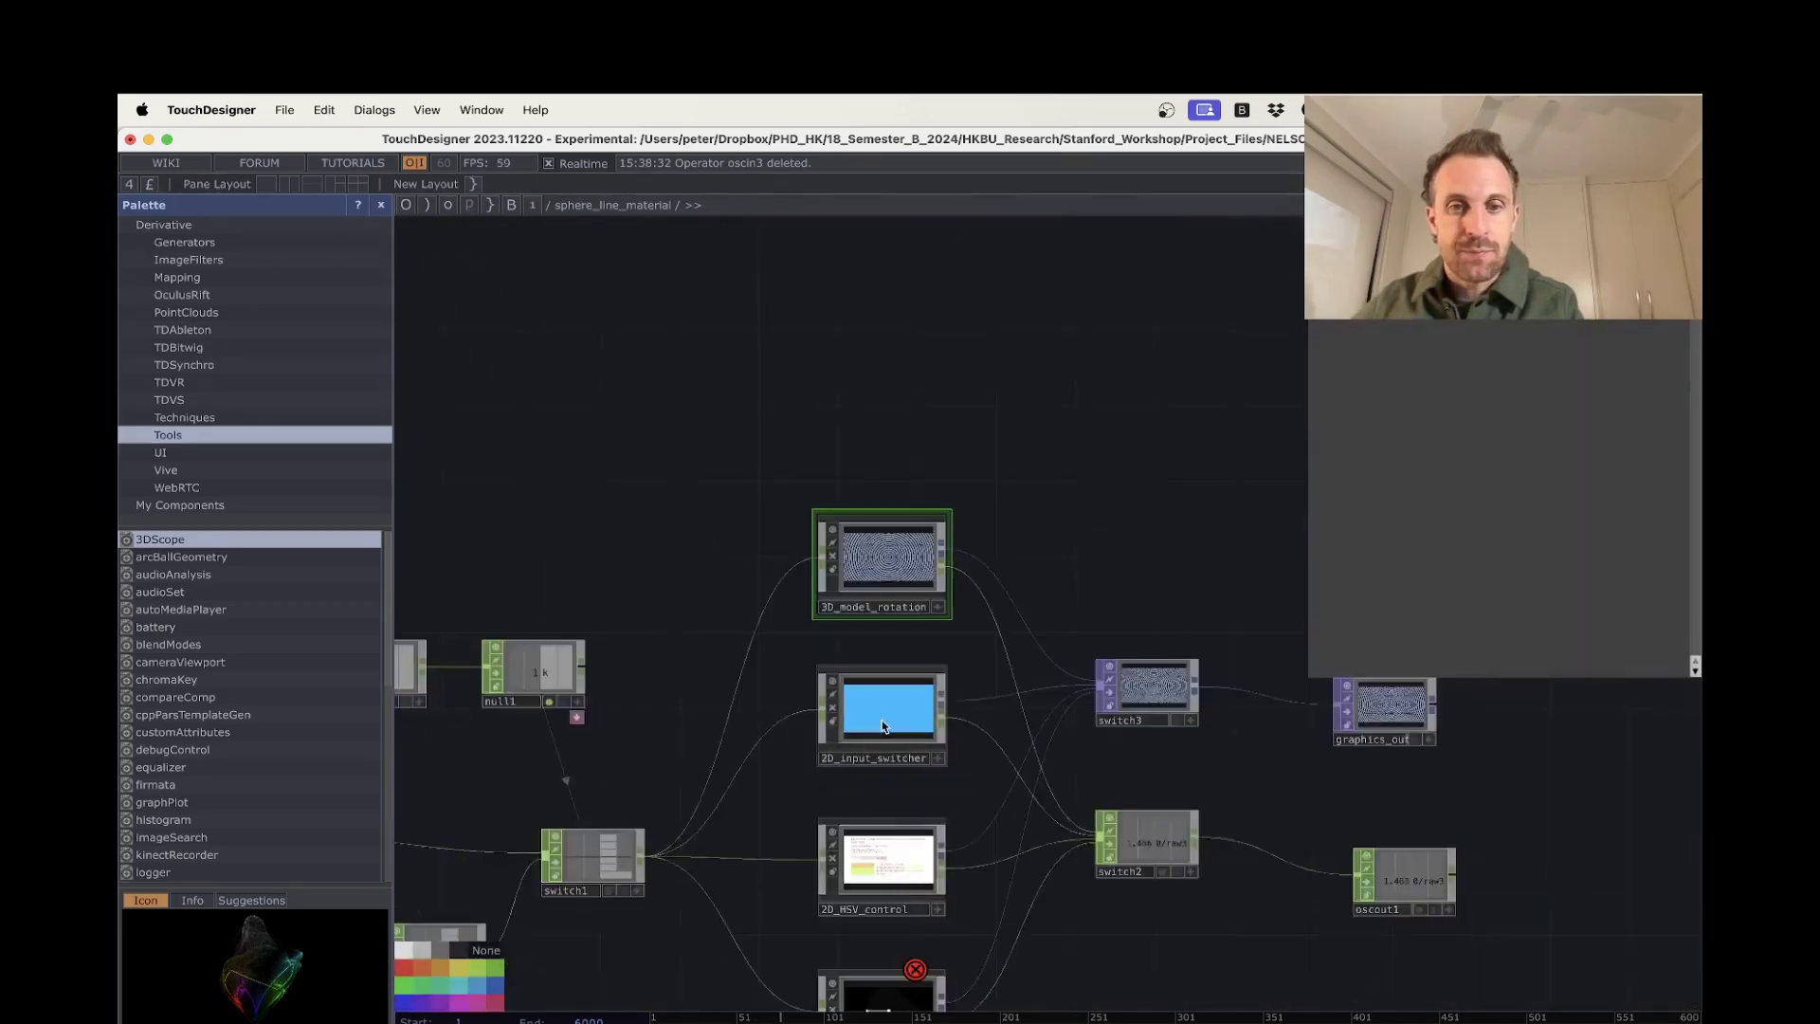
# - Select switch2 and examine the component outputs connected to it
pyautogui.scroll(-2, 883, 726)
pyautogui.moveTo(1124, 929); pyautogui.dragTo(1082, 819)
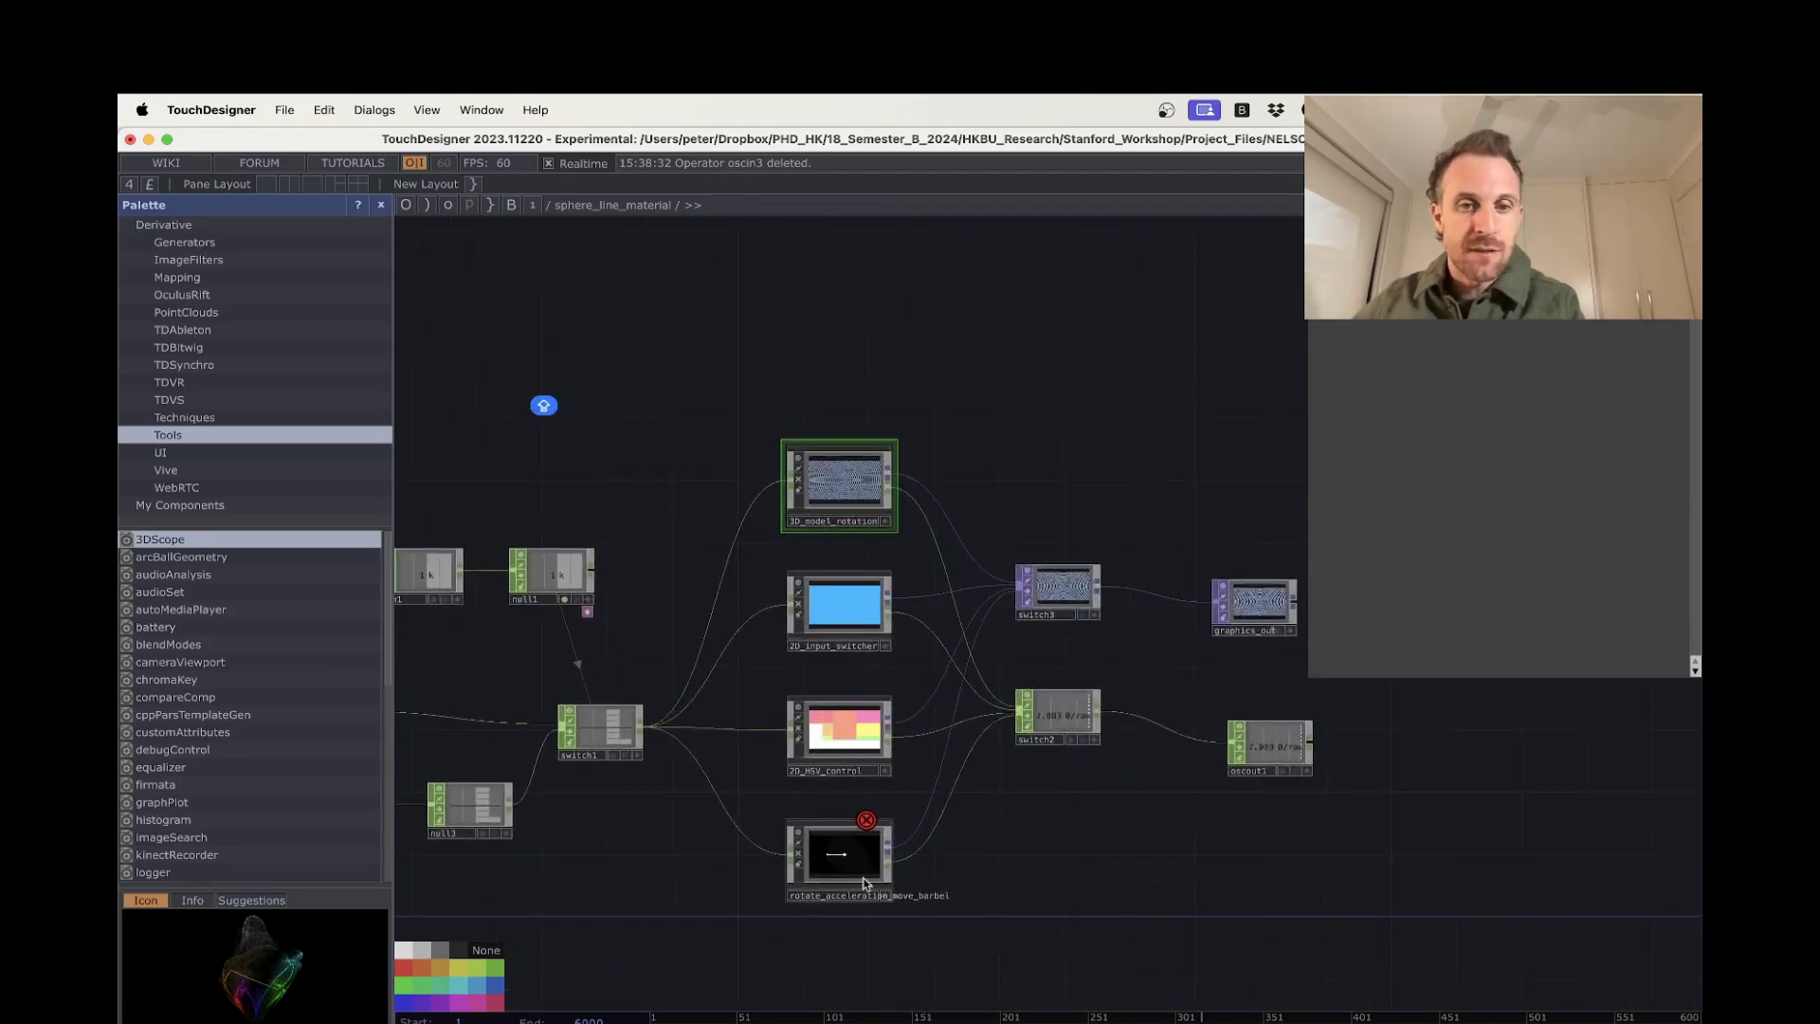
pyautogui.scroll(3, 1027, 853)
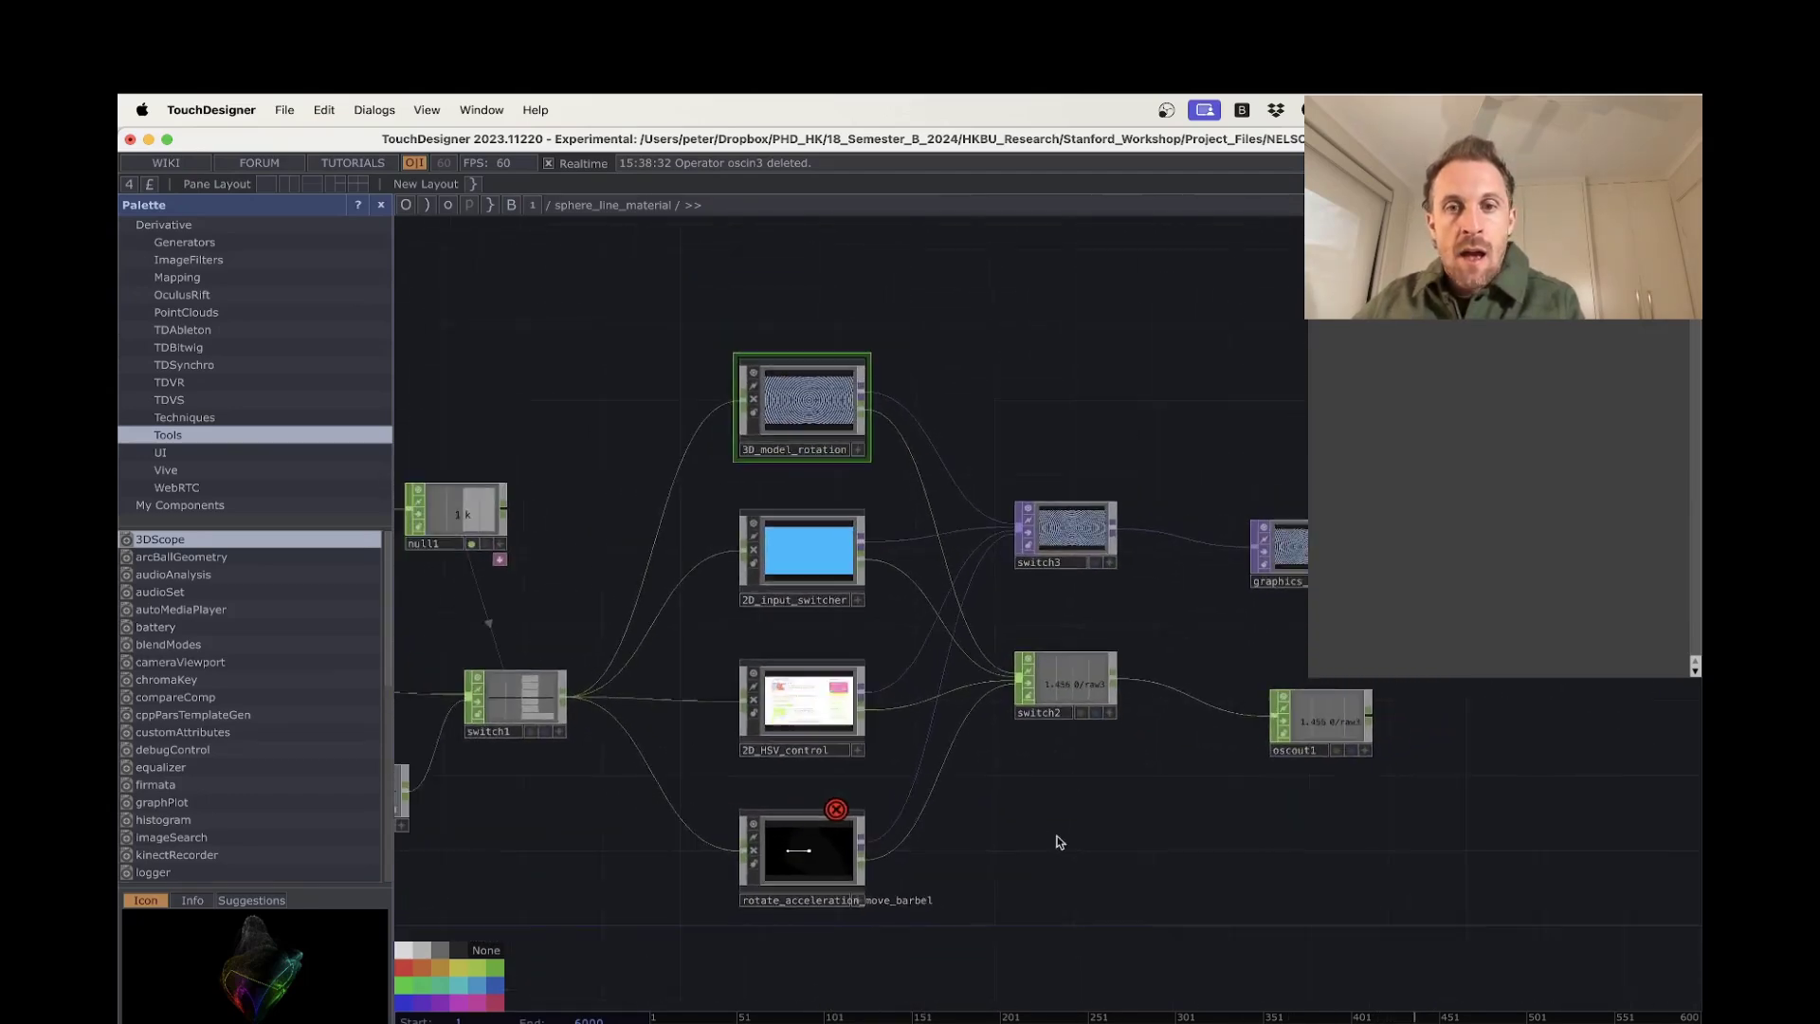
pyautogui.click(1005, 702)
pyautogui.hscroll(5, 1003, 844)
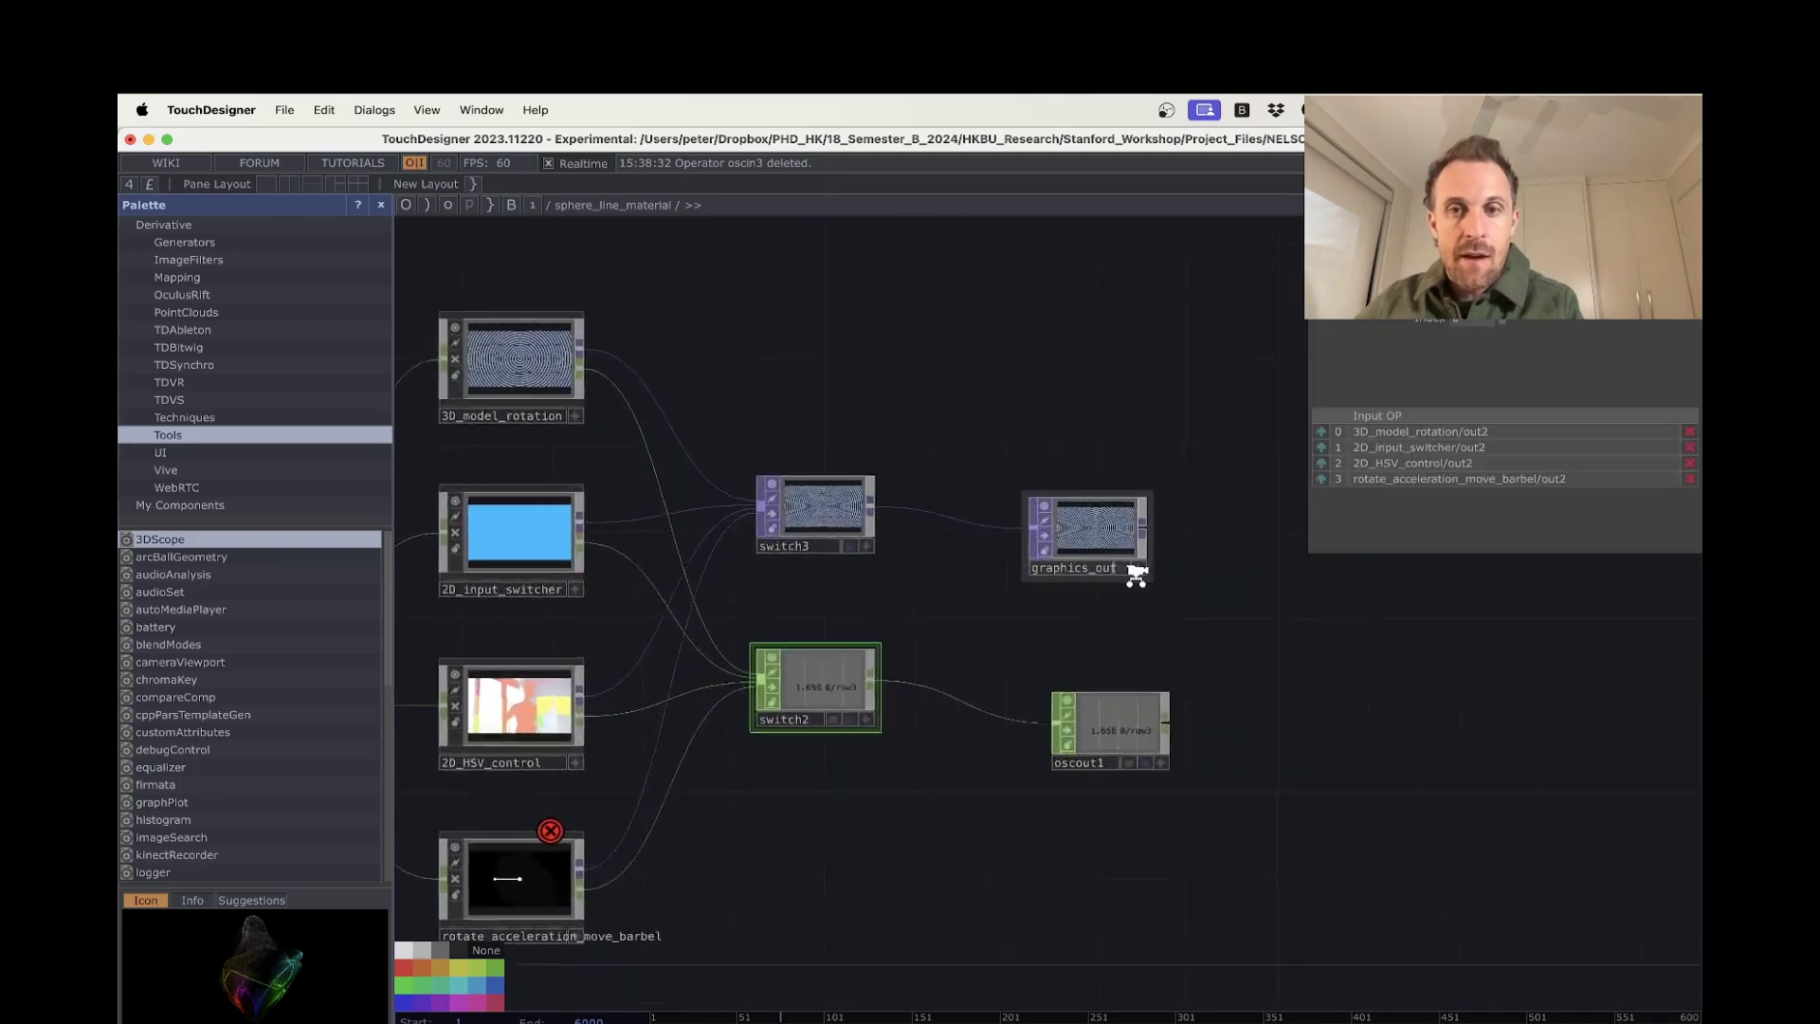
# - Turn on the display flag of graphics_out to show the visuals in the network background
pyautogui.scroll(3, 1124, 571)
pyautogui.click(1110, 485)
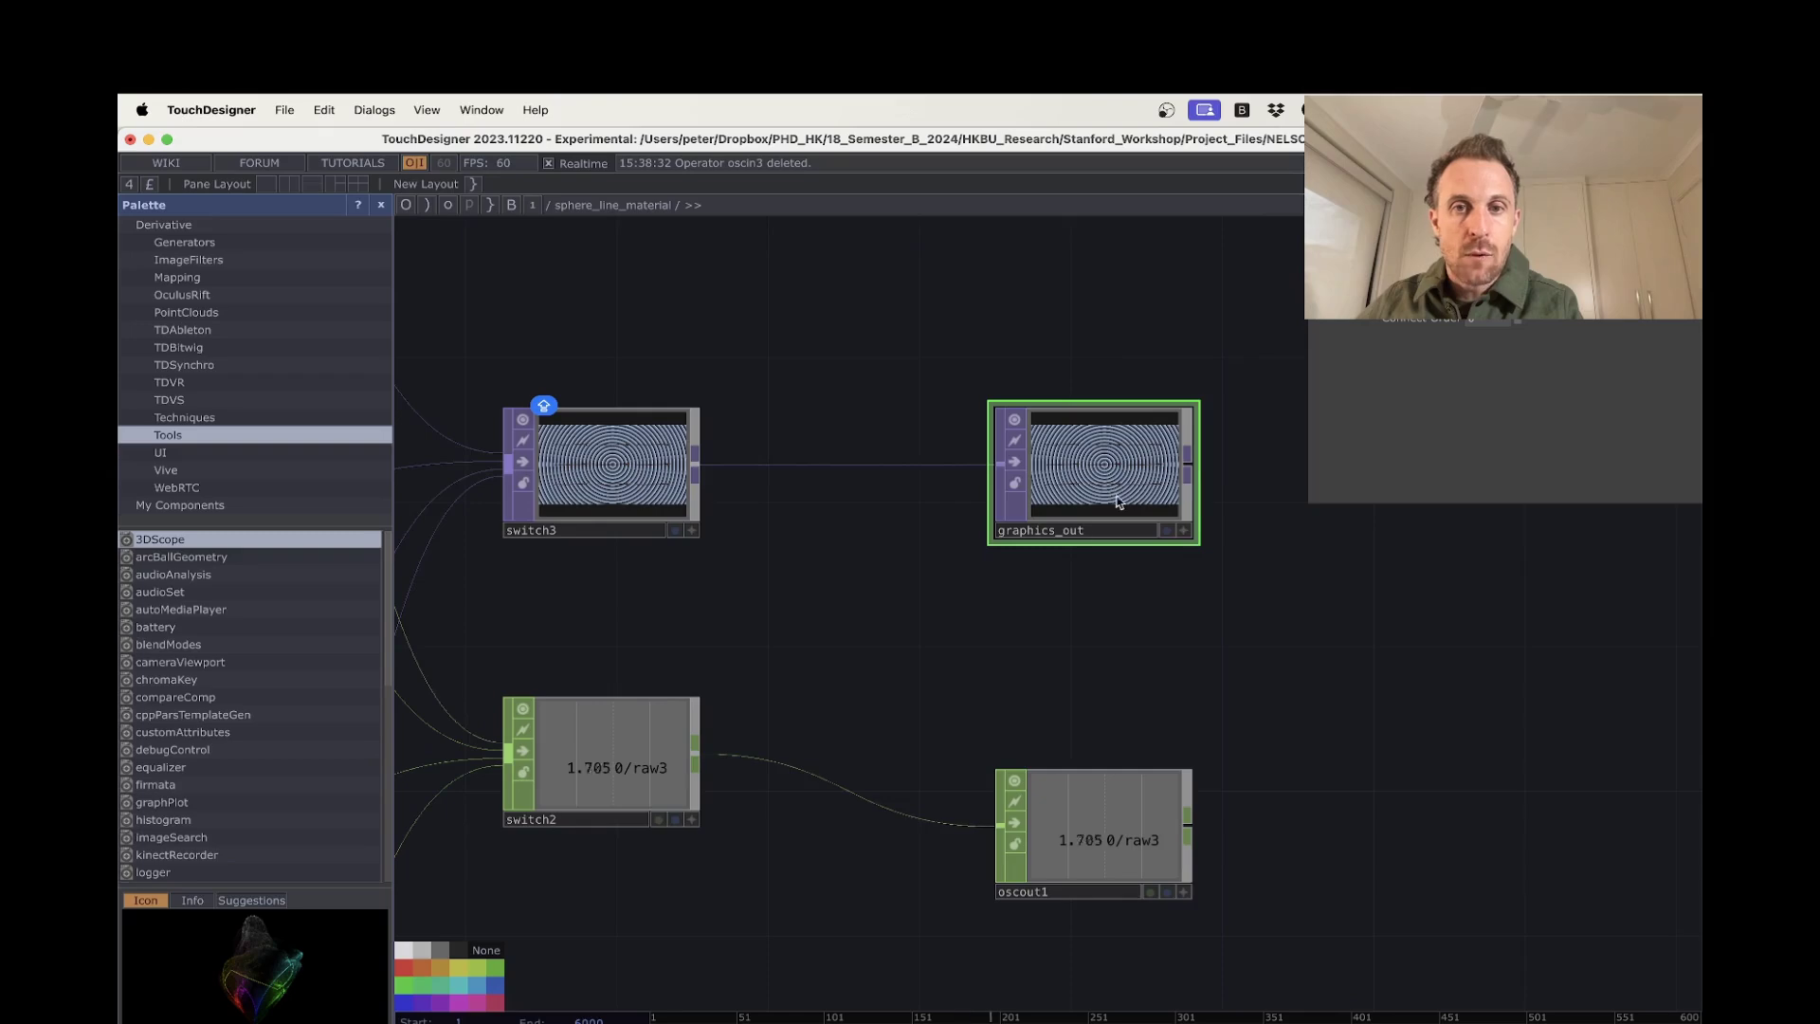
pyautogui.scroll(2, 1157, 543)
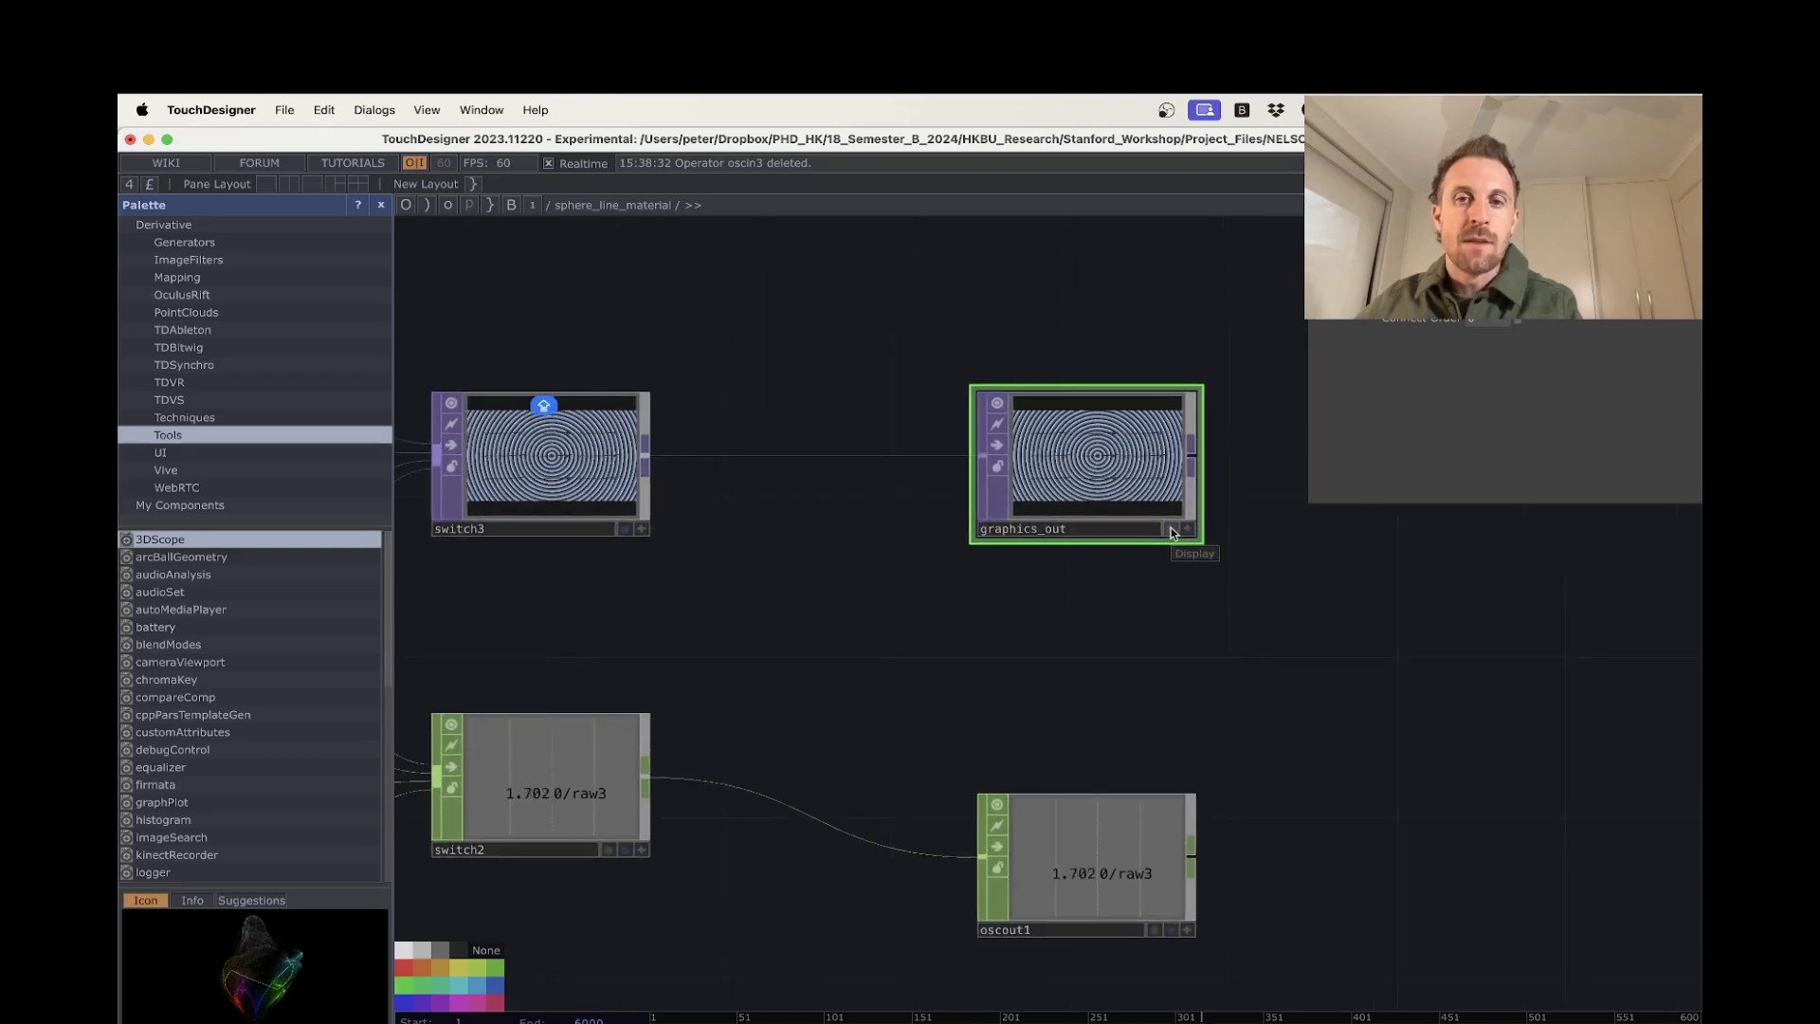
pyautogui.click(1171, 528)
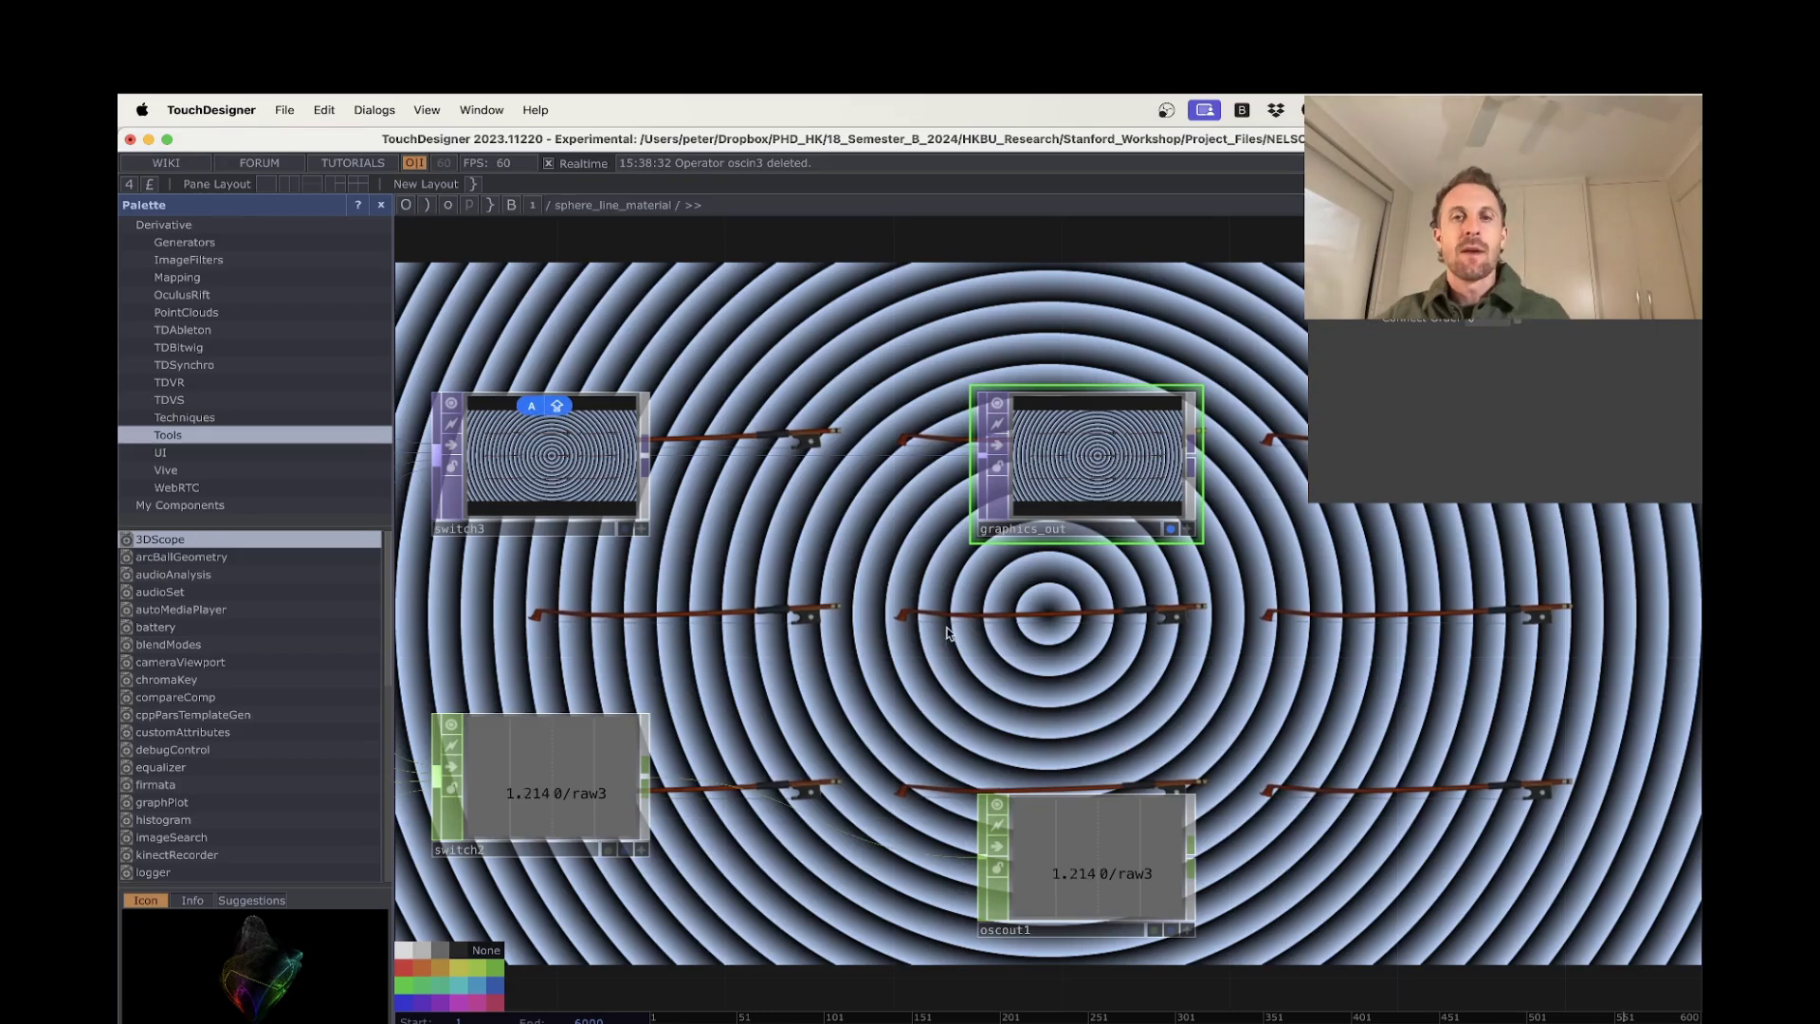
pyautogui.scroll(-2, 906, 620)
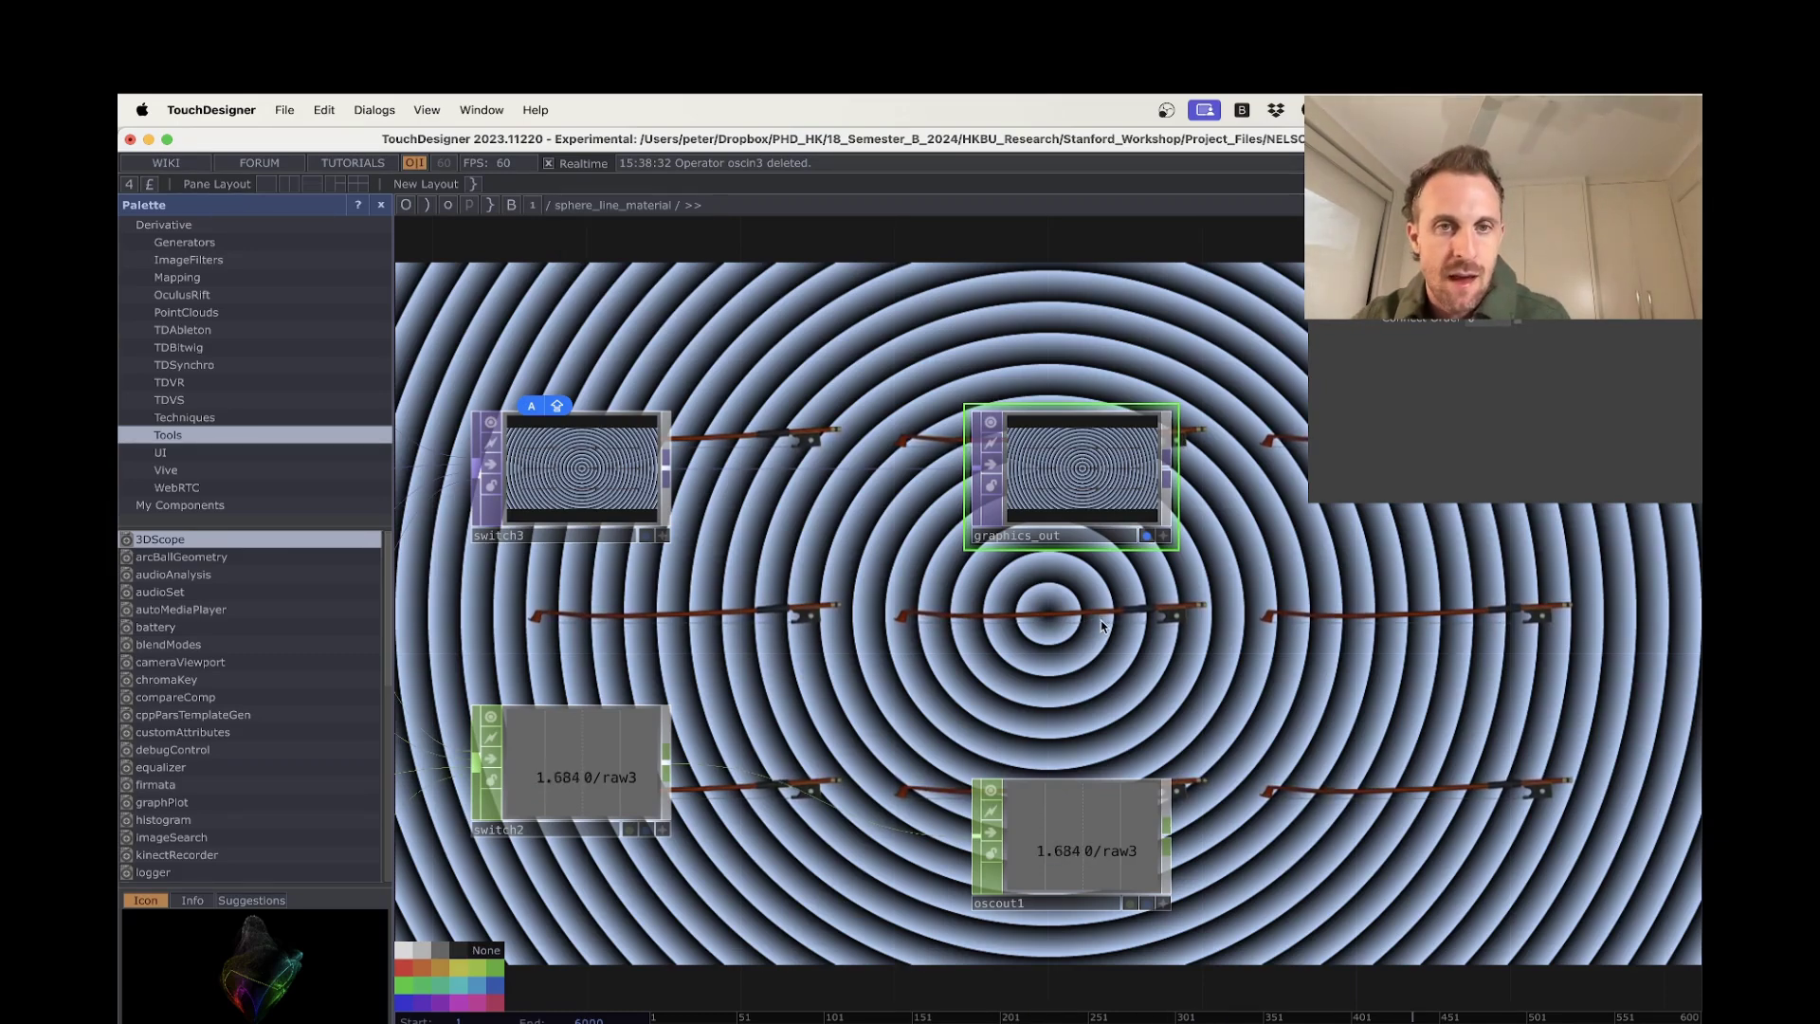
pyautogui.scroll(-2, 892, 650)
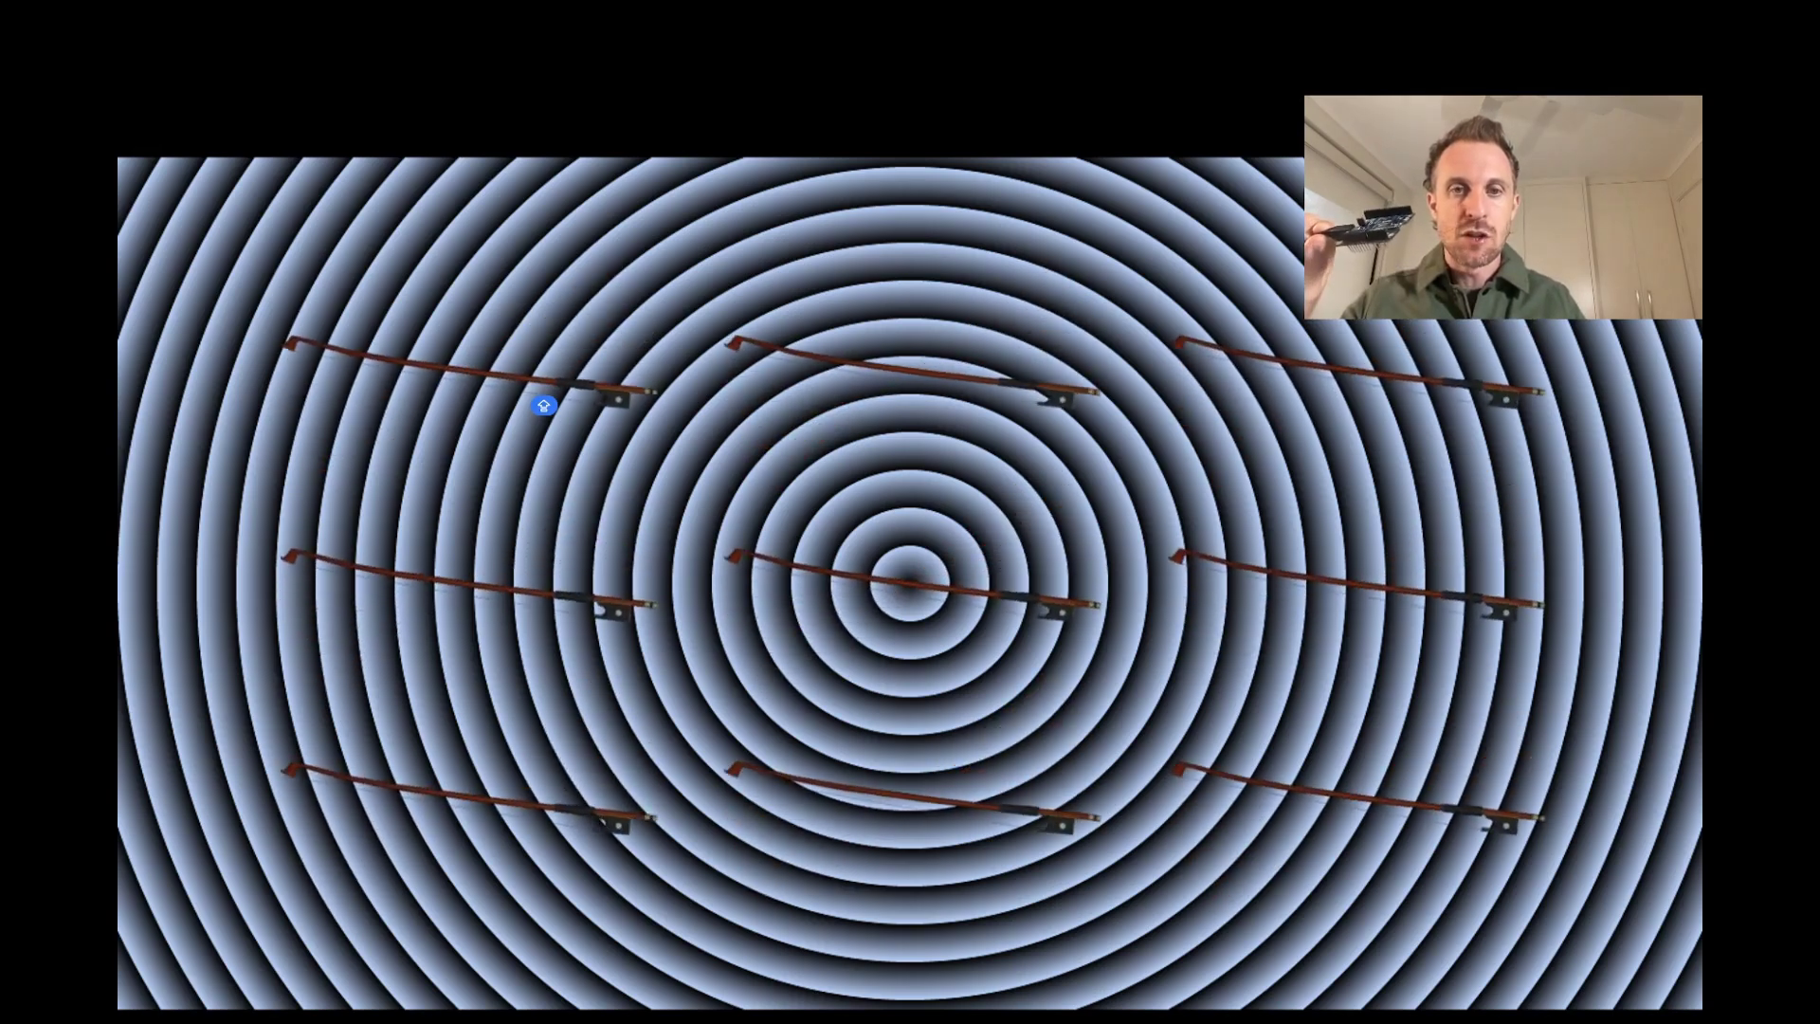
# - Leave the full-screen output and review the whole network from the OSC inputs to graphics_out and oscout1
pyautogui.press('Escape')
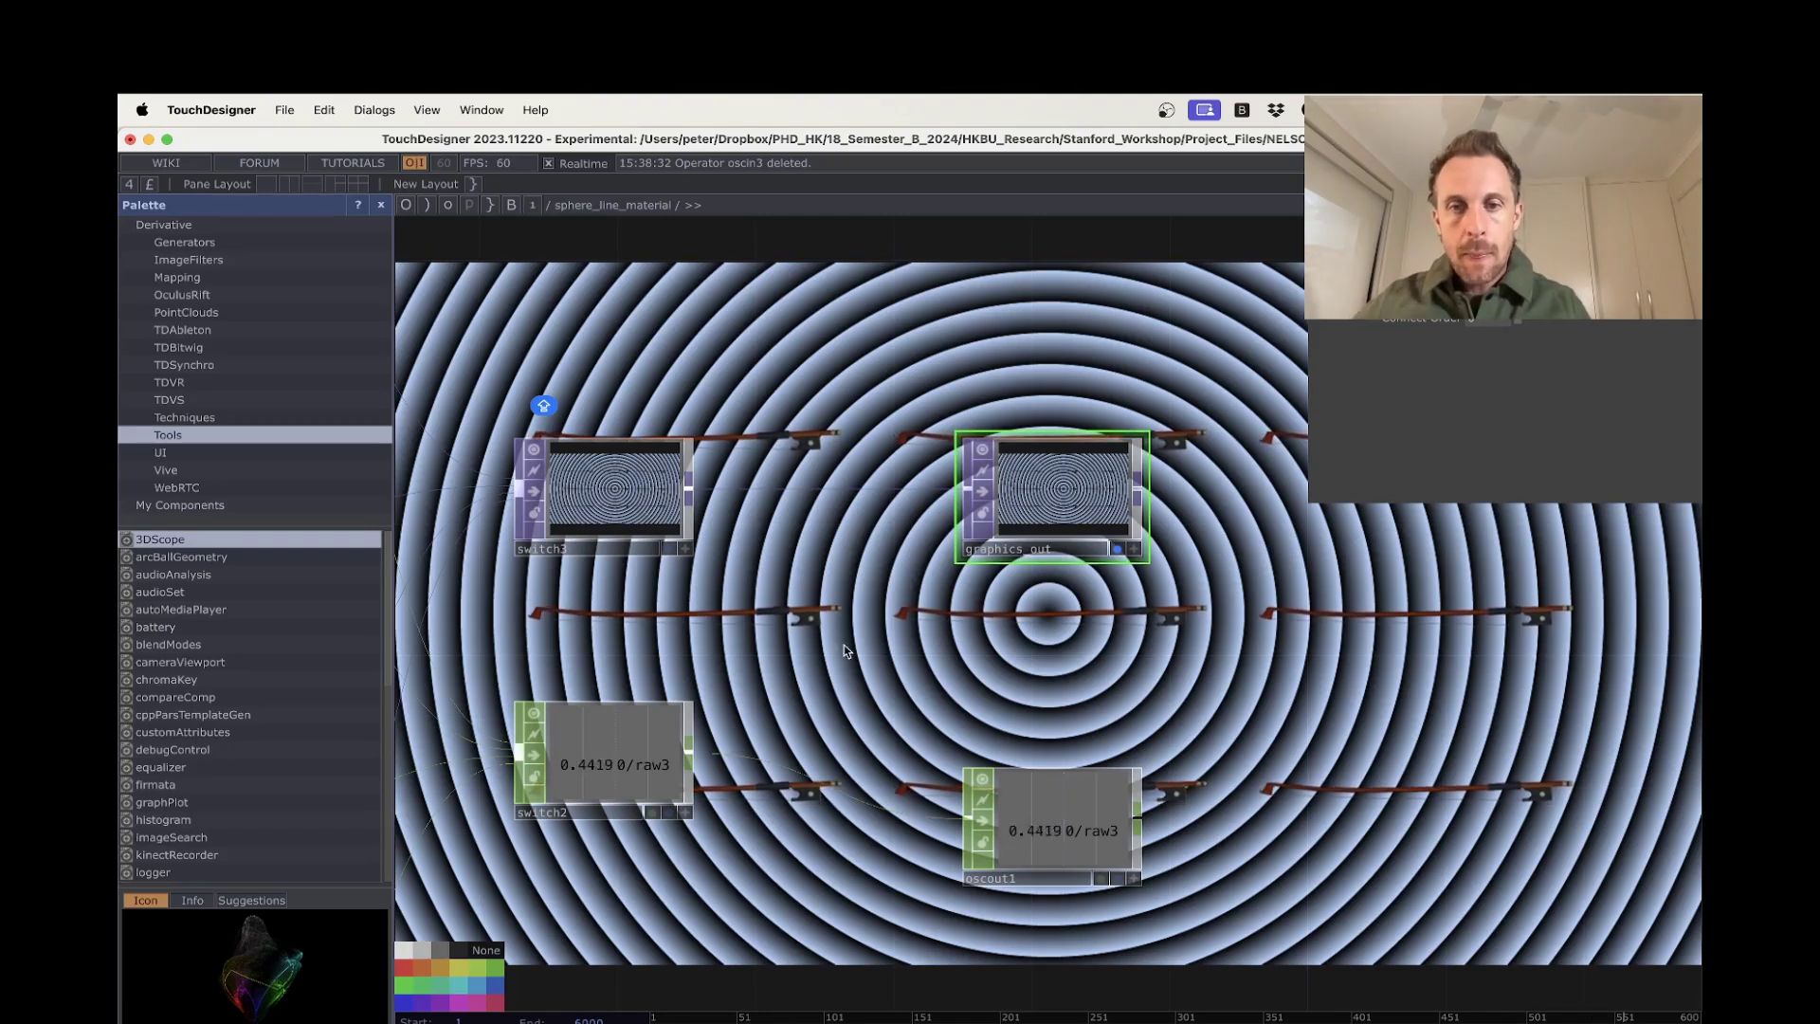
pyautogui.scroll(-2, 740, 757)
pyautogui.scroll(-3, 825, 821)
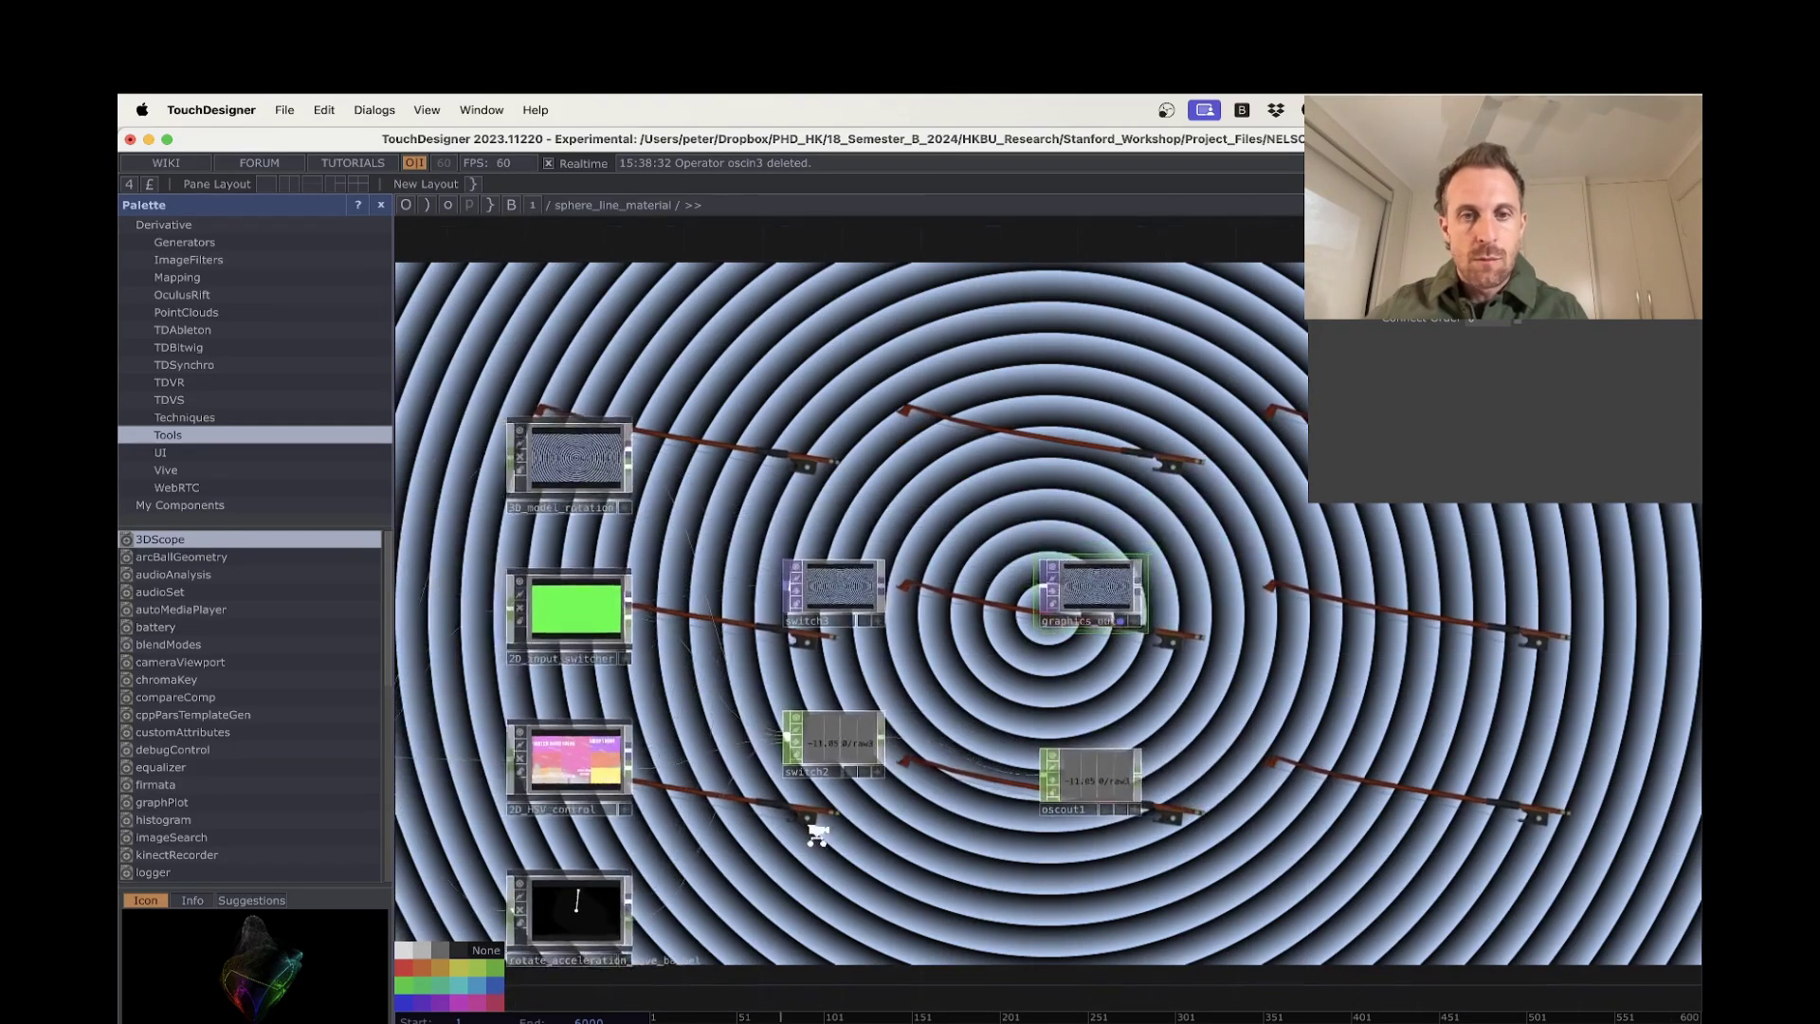
pyautogui.moveTo(816, 831); pyautogui.dragTo(1243, 773)
pyautogui.moveTo(644, 831); pyautogui.dragTo(809, 878)
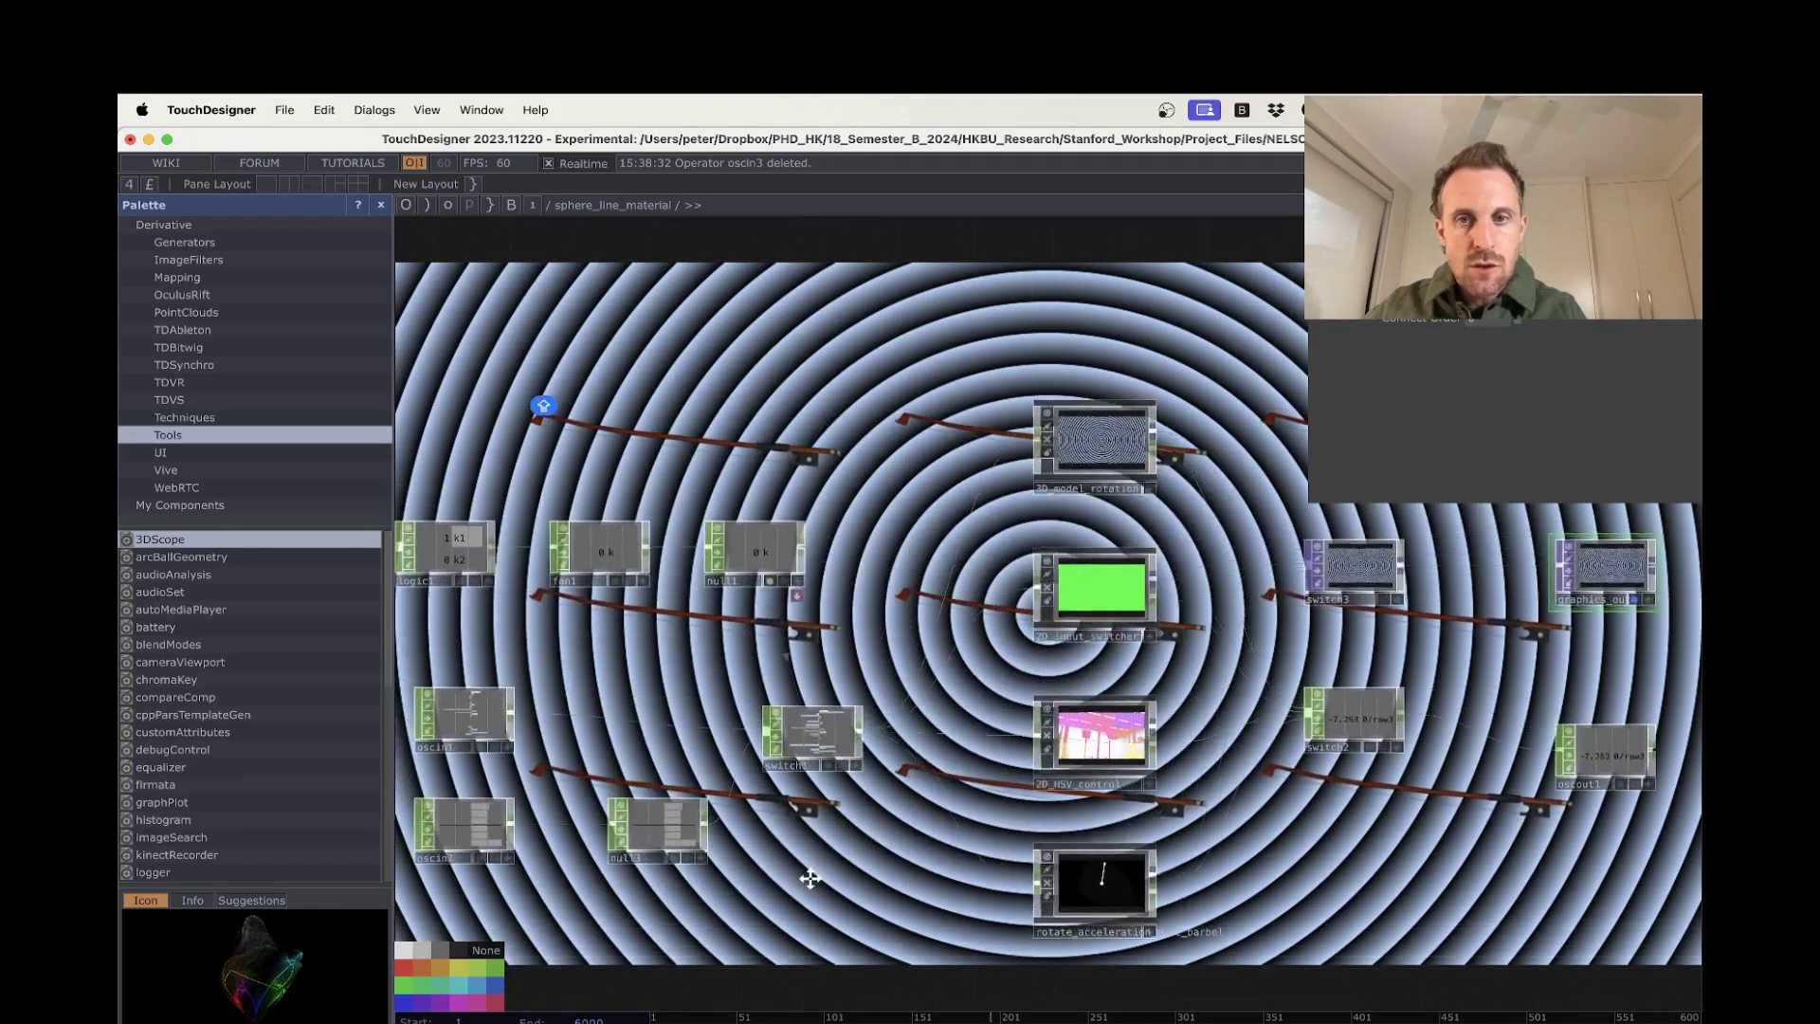
pyautogui.moveTo(1292, 858); pyautogui.dragTo(1290, 818)
pyautogui.scroll(-5, 1330, 839)
pyautogui.scroll(-1, 1329, 822)
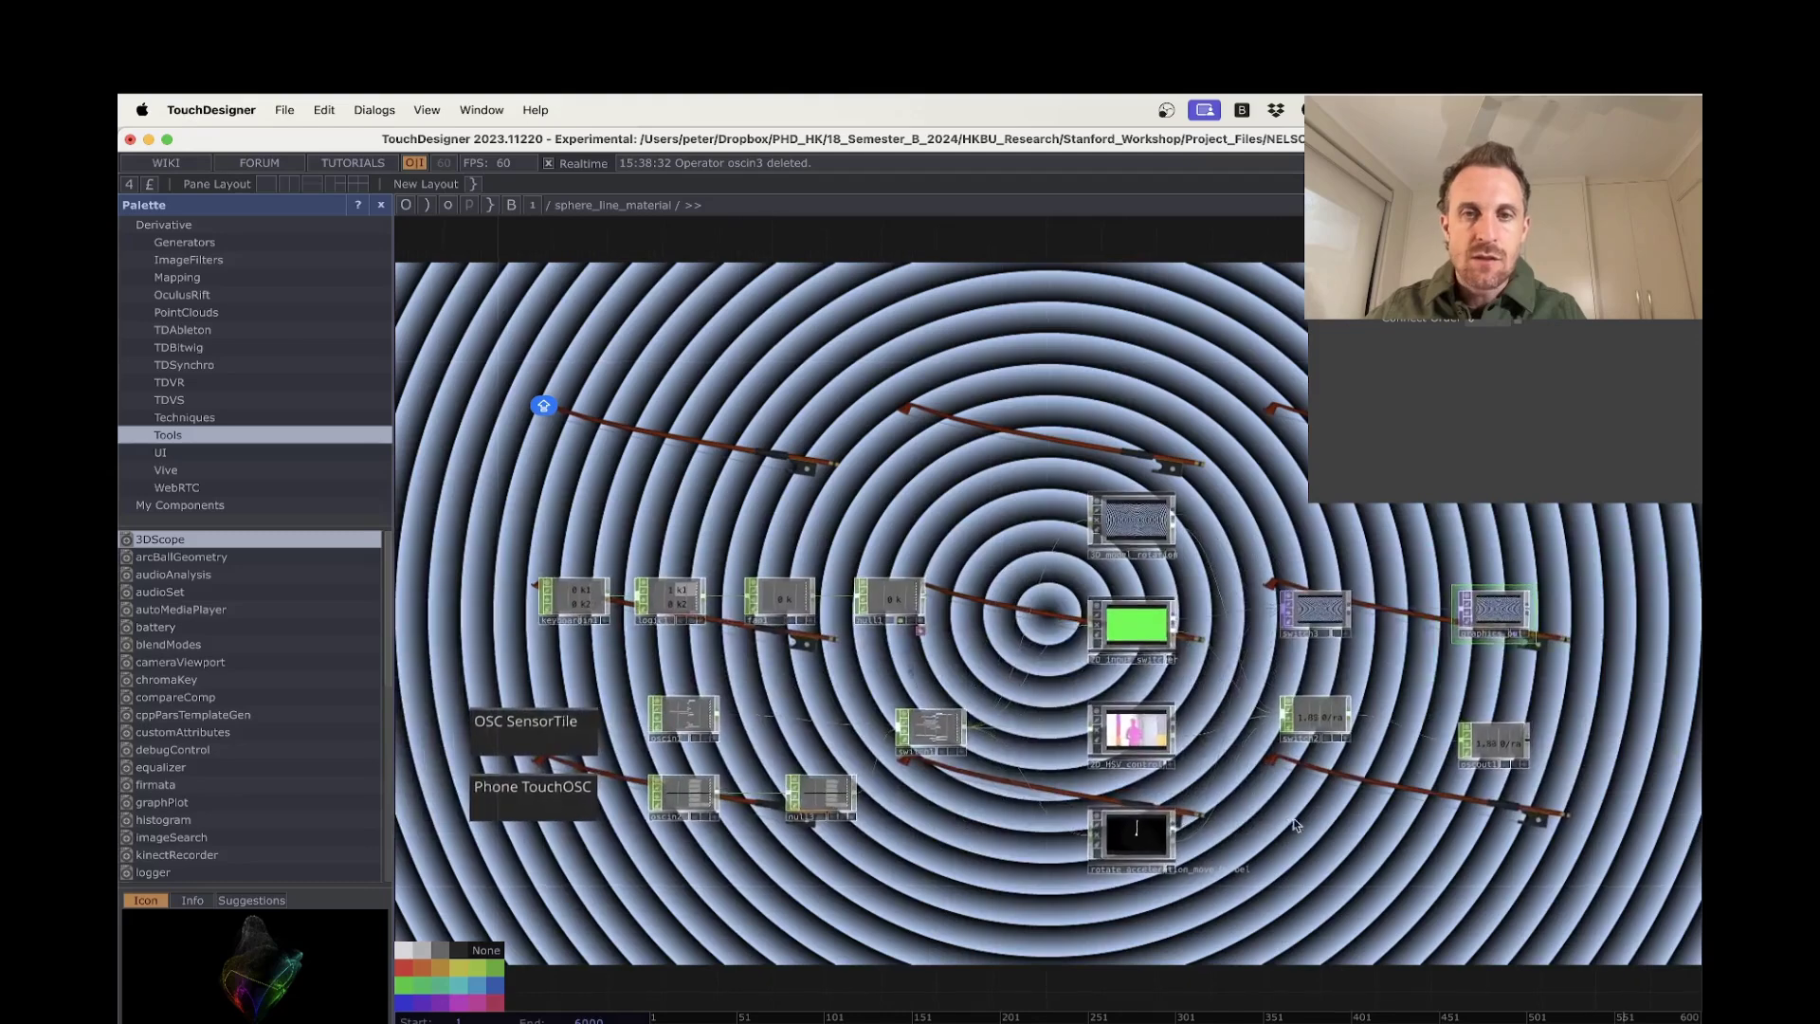
# - Inspect the visual components again, selecting 3D_model_rotation for a closer look and following its output towards switch3
pyautogui.click(1147, 516)
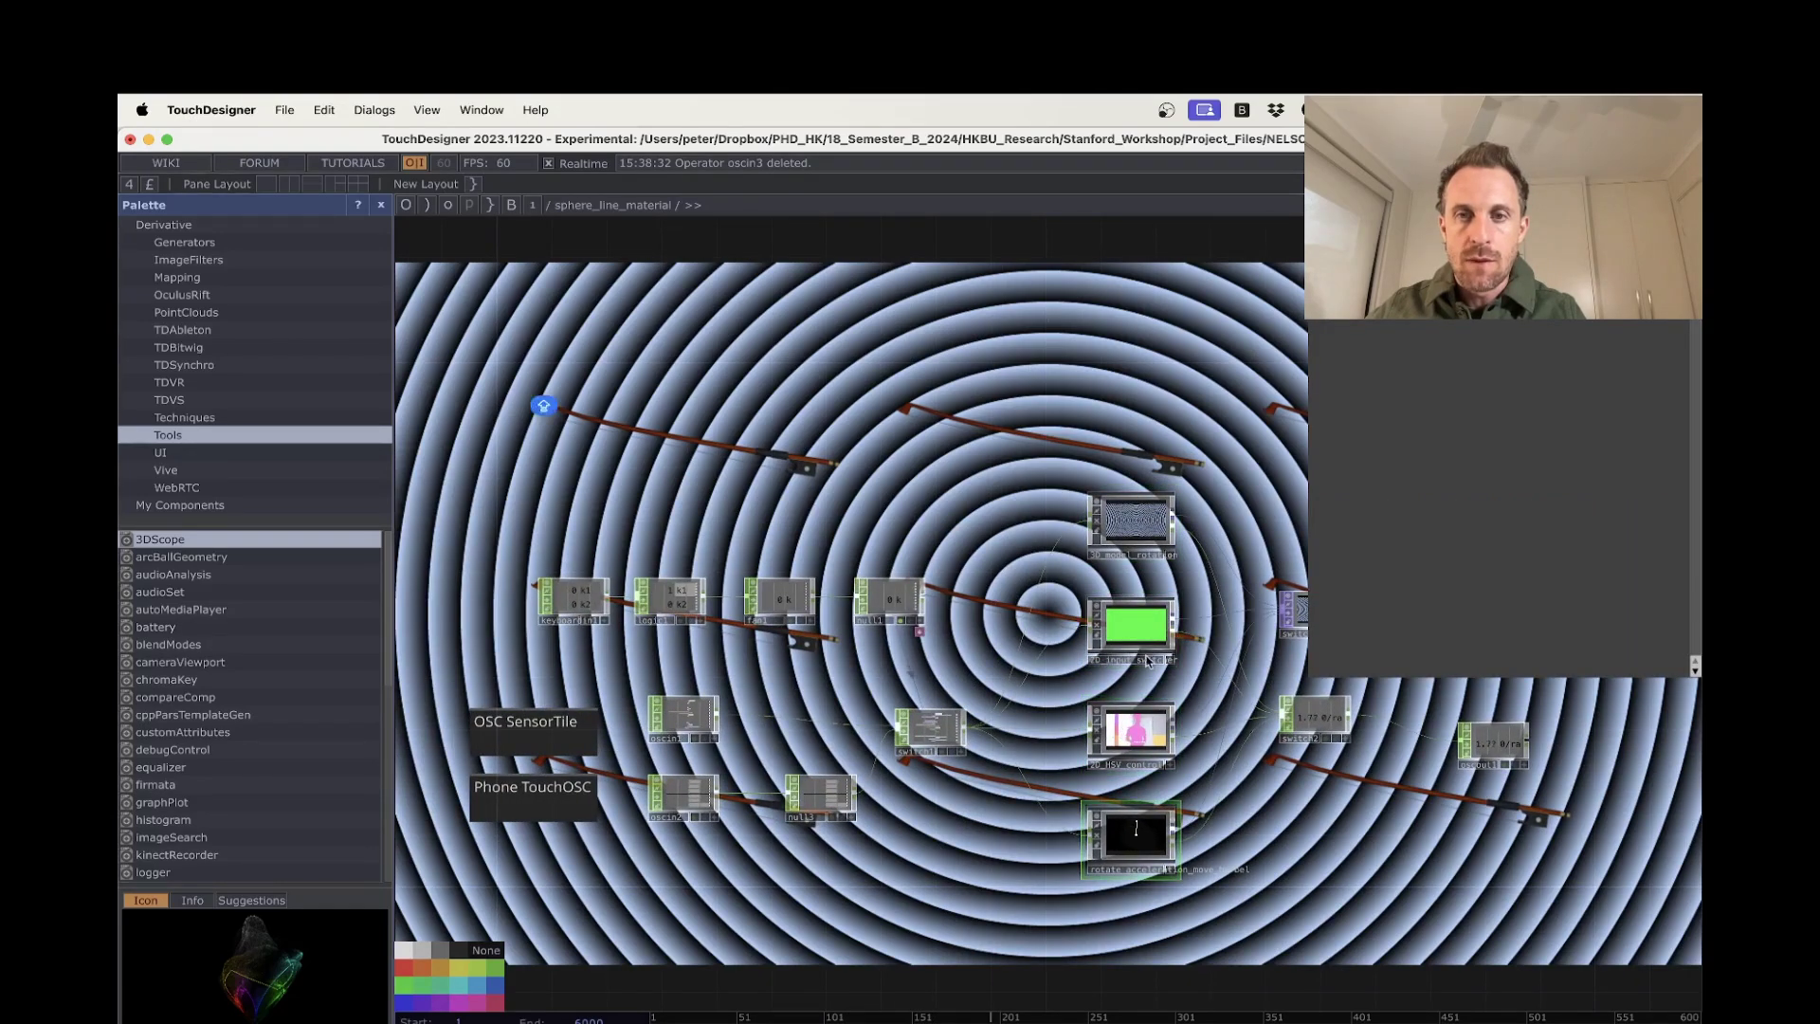
pyautogui.scroll(5, 1142, 654)
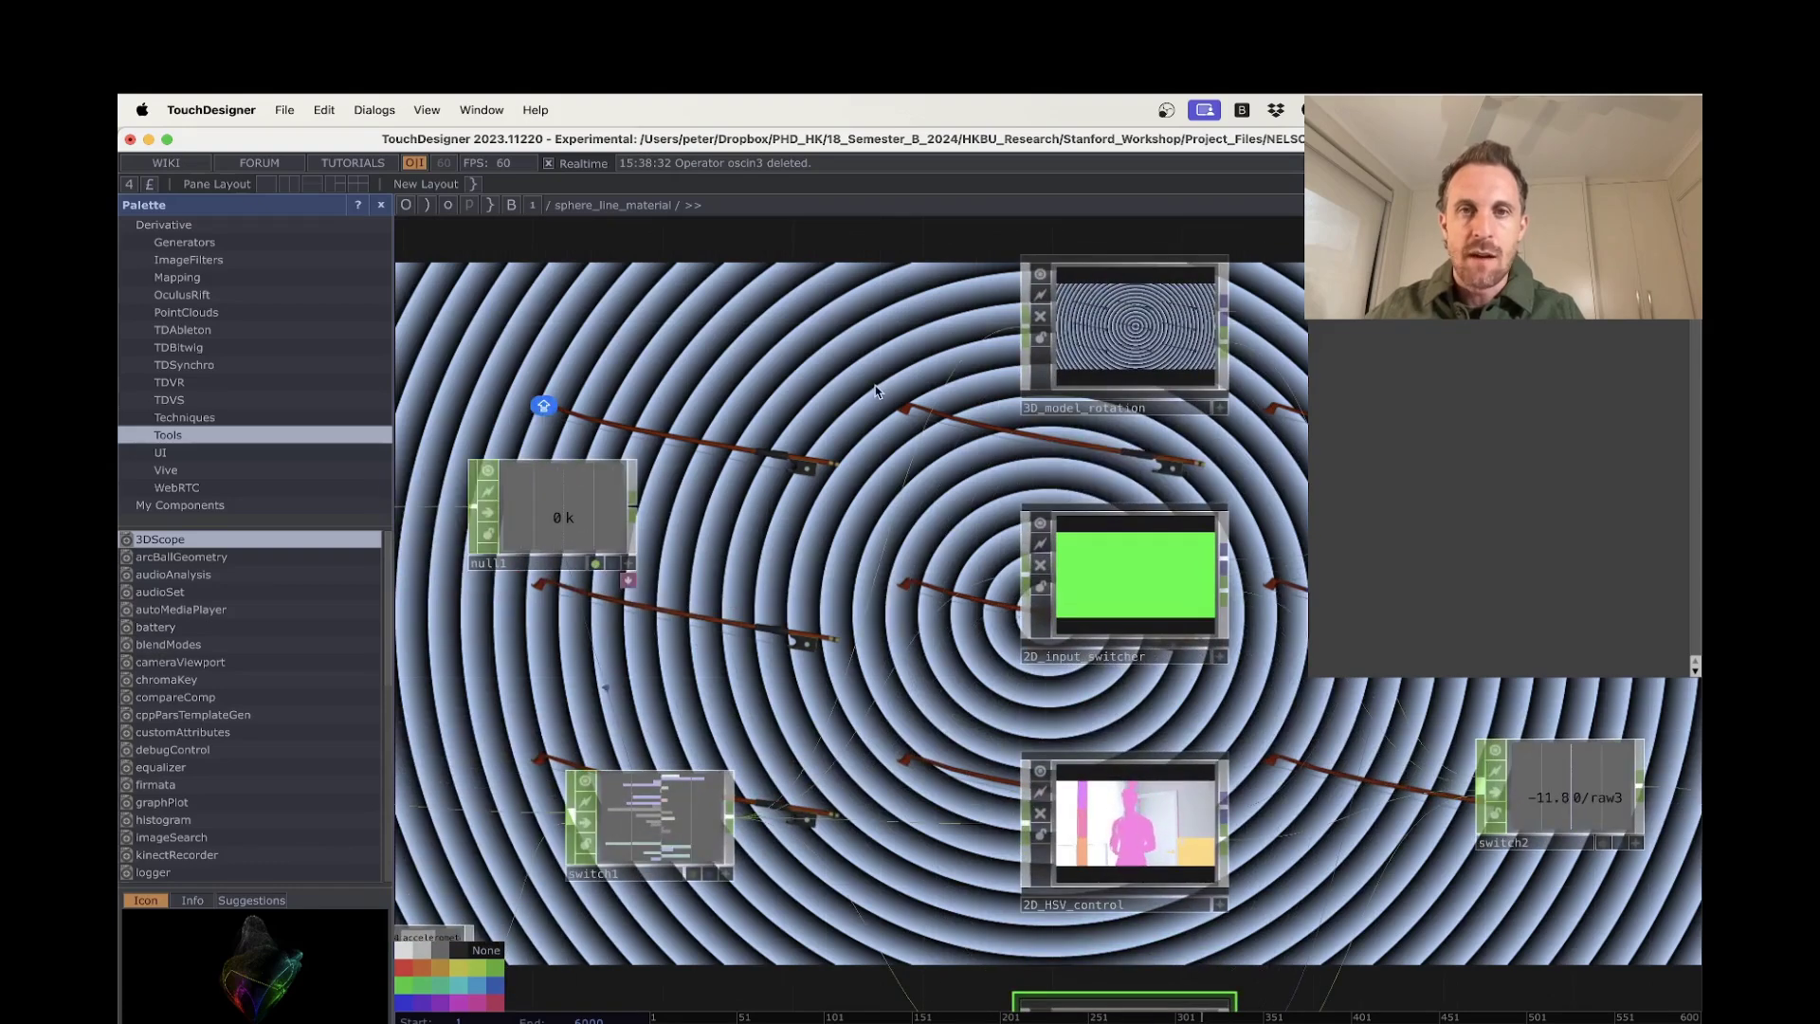
pyautogui.moveTo(877, 390); pyautogui.dragTo(775, 476)
pyautogui.scroll(3, 990, 410)
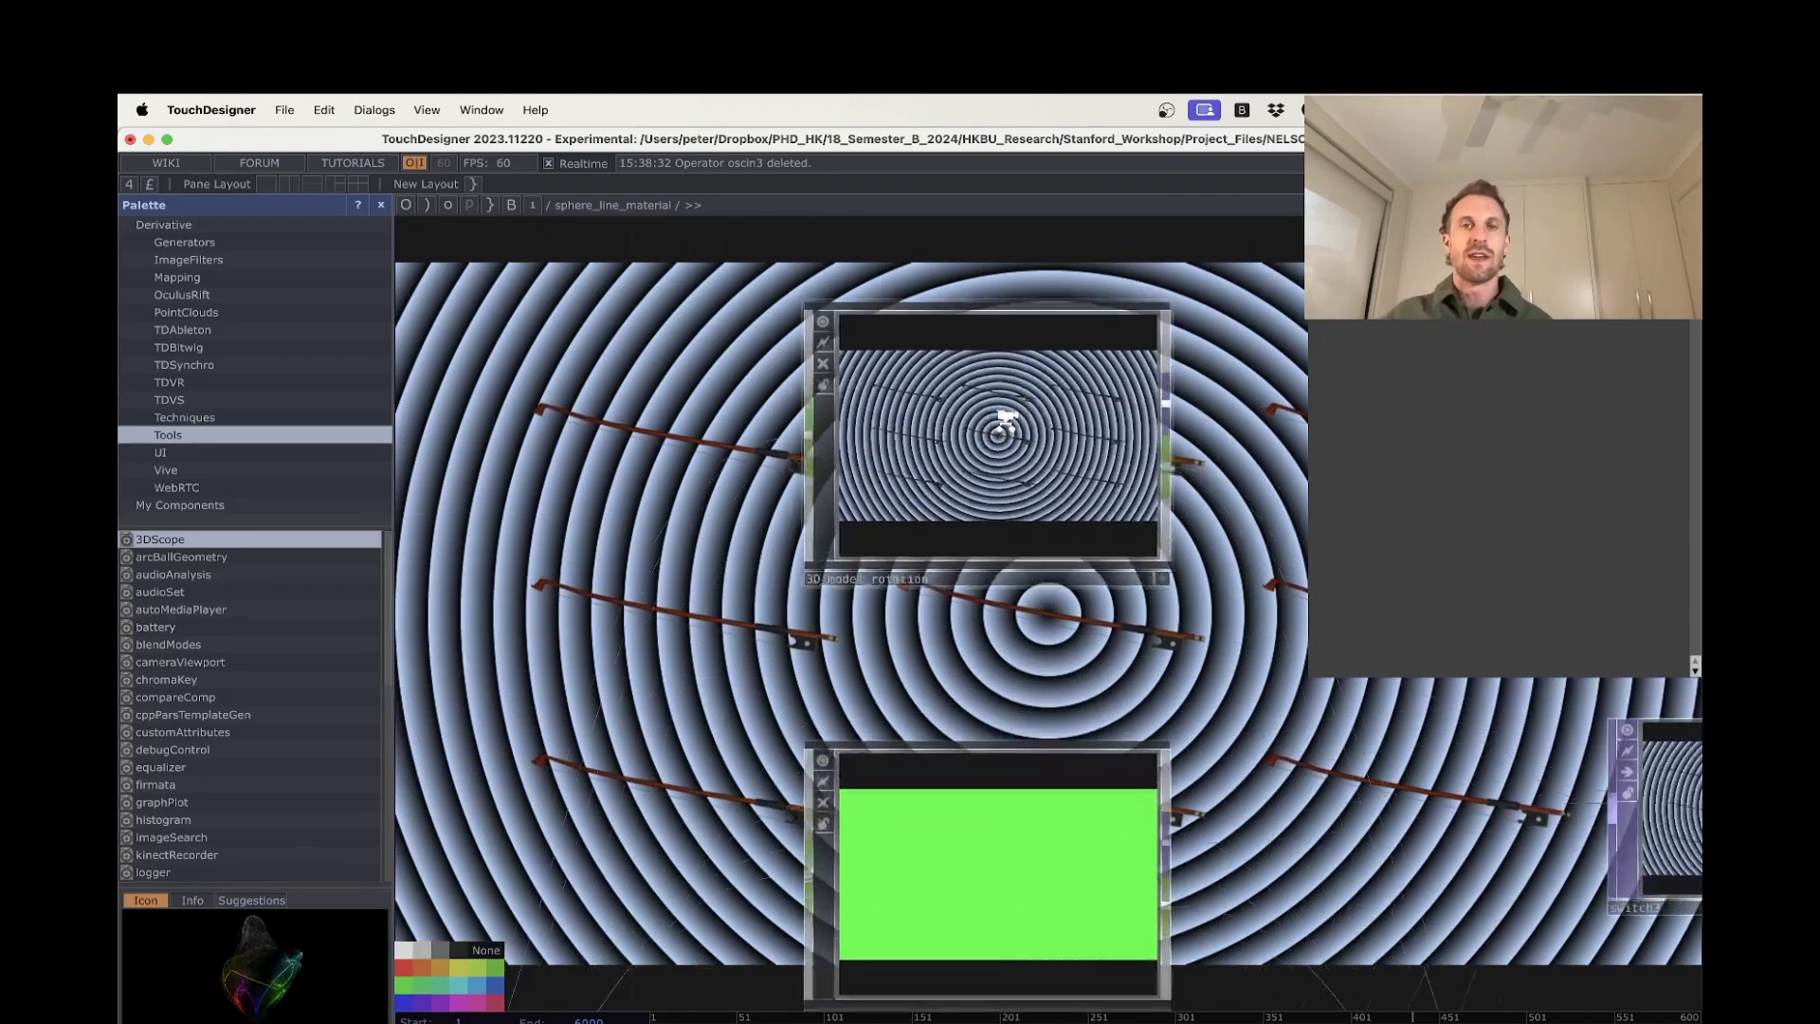
pyautogui.moveTo(585, 440); pyautogui.dragTo(568, 546)
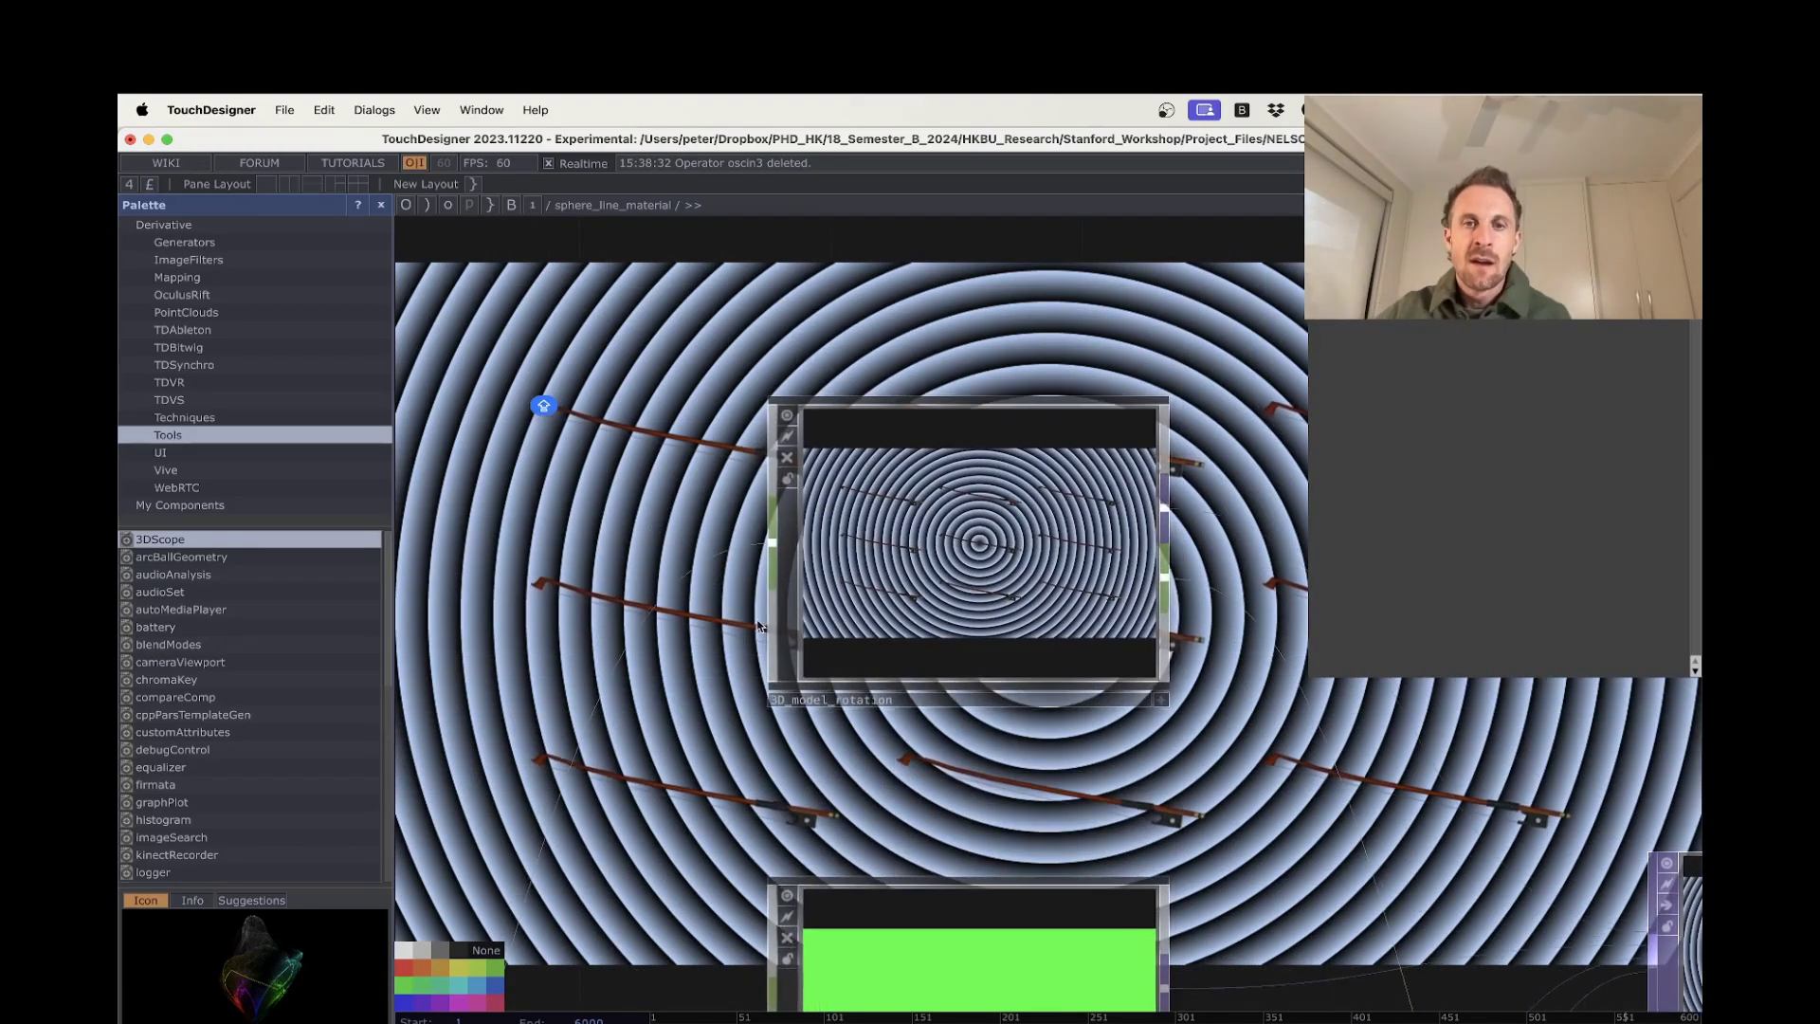
pyautogui.click(787, 597)
pyautogui.scroll(-3, 1179, 833)
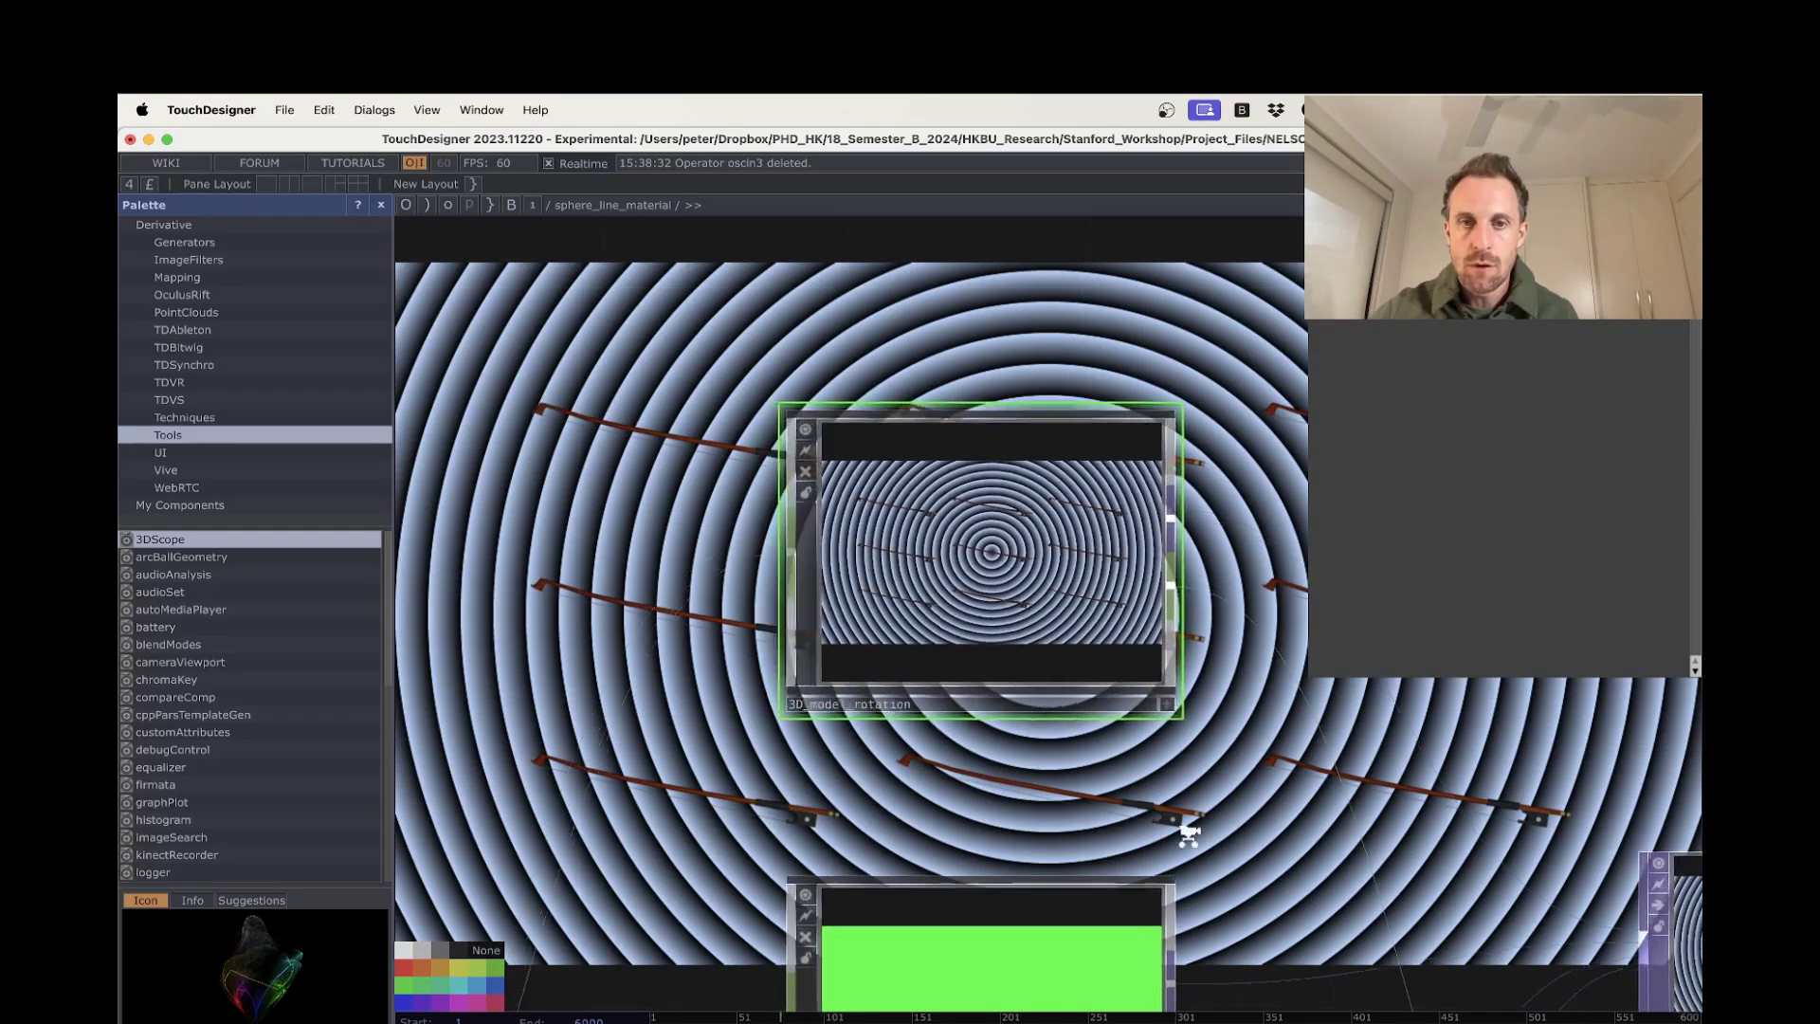
pyautogui.hscroll(7, 1609, 881)
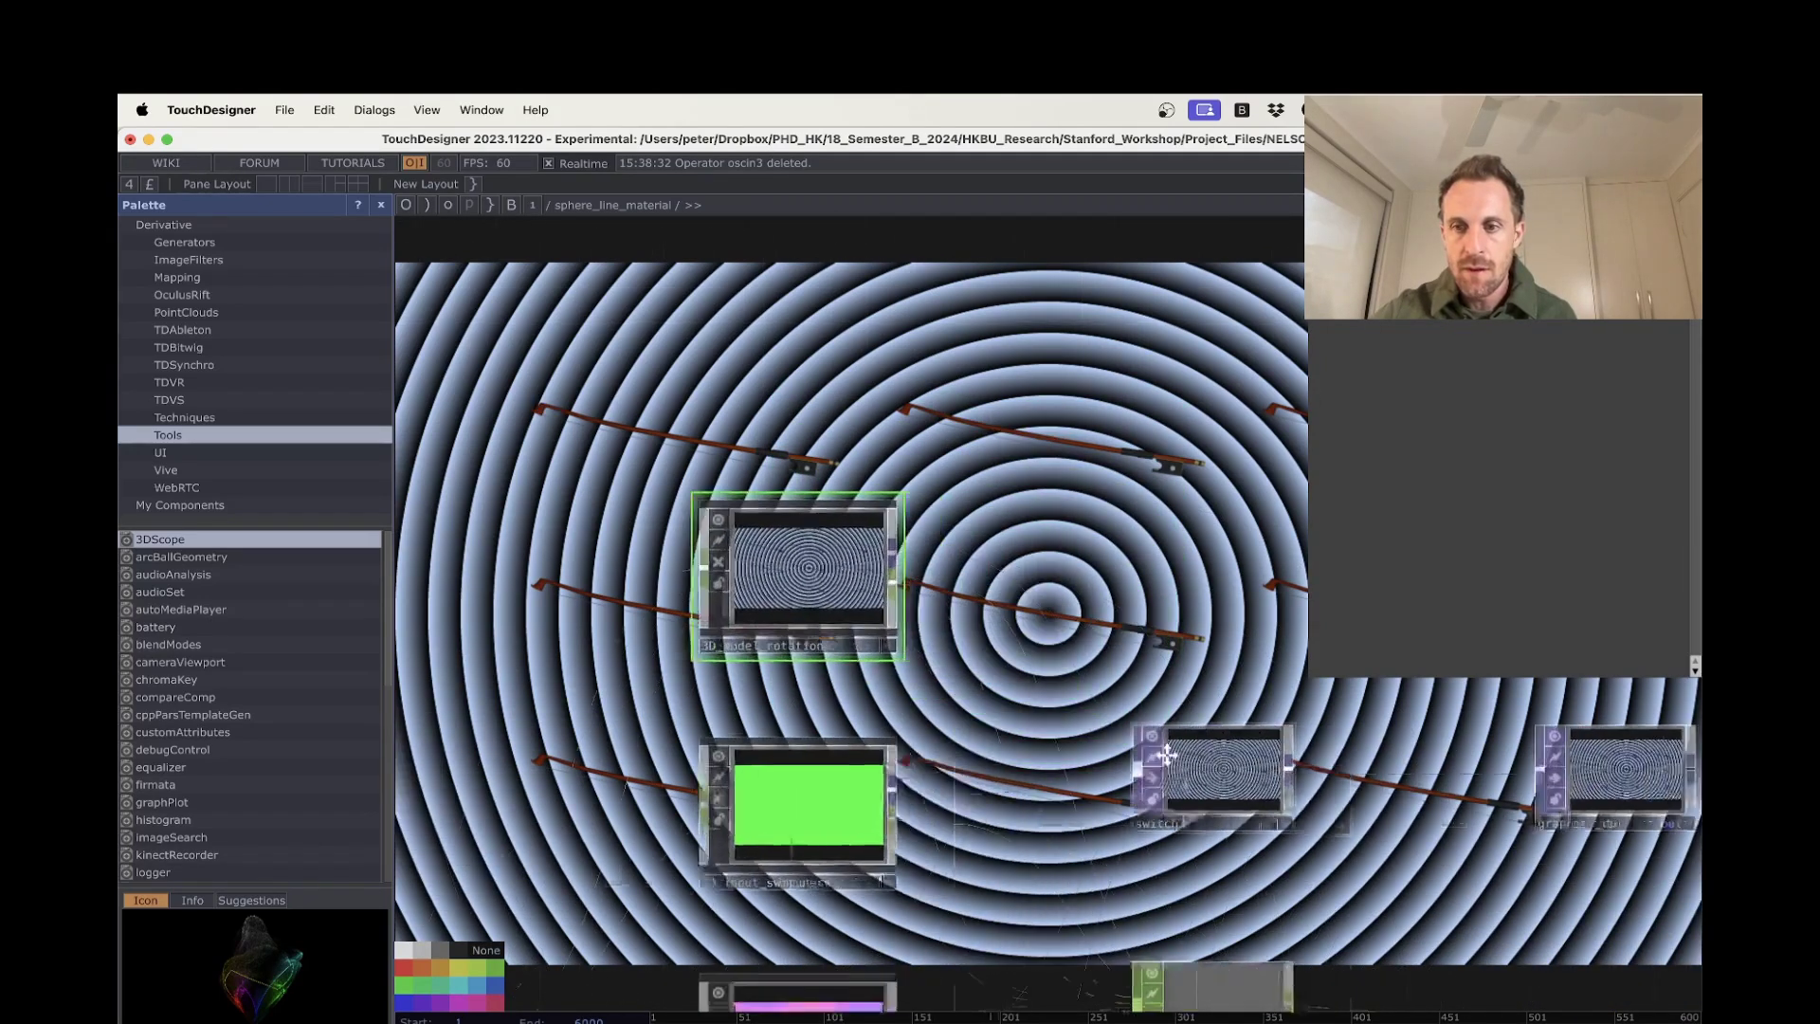
# - Turn off the visuals shown in the network background and examine the 3D_model_rotation component's preview up close
pyautogui.click(1275, 808)
pyautogui.moveTo(828, 645); pyautogui.dragTo(1422, 656)
pyautogui.scroll(5, 983, 649)
pyautogui.scroll(-2, 849, 726)
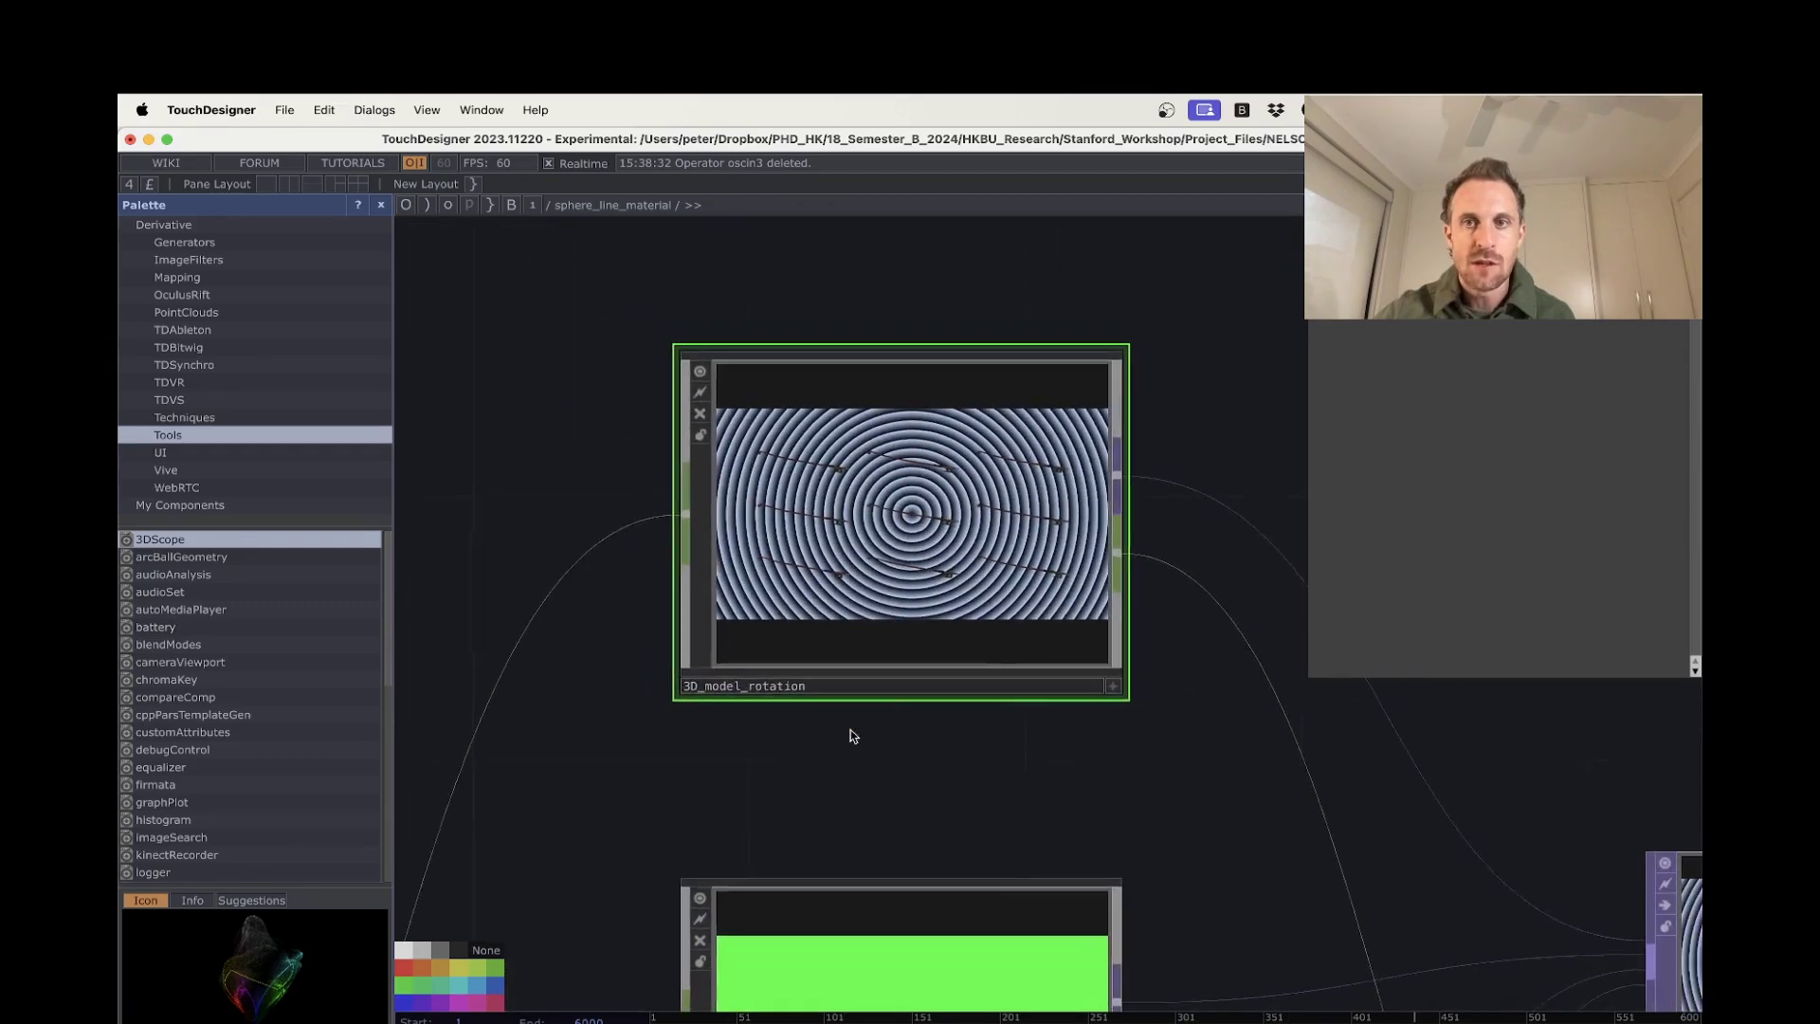
pyautogui.scroll(-1, 958, 751)
pyautogui.press('capslock')
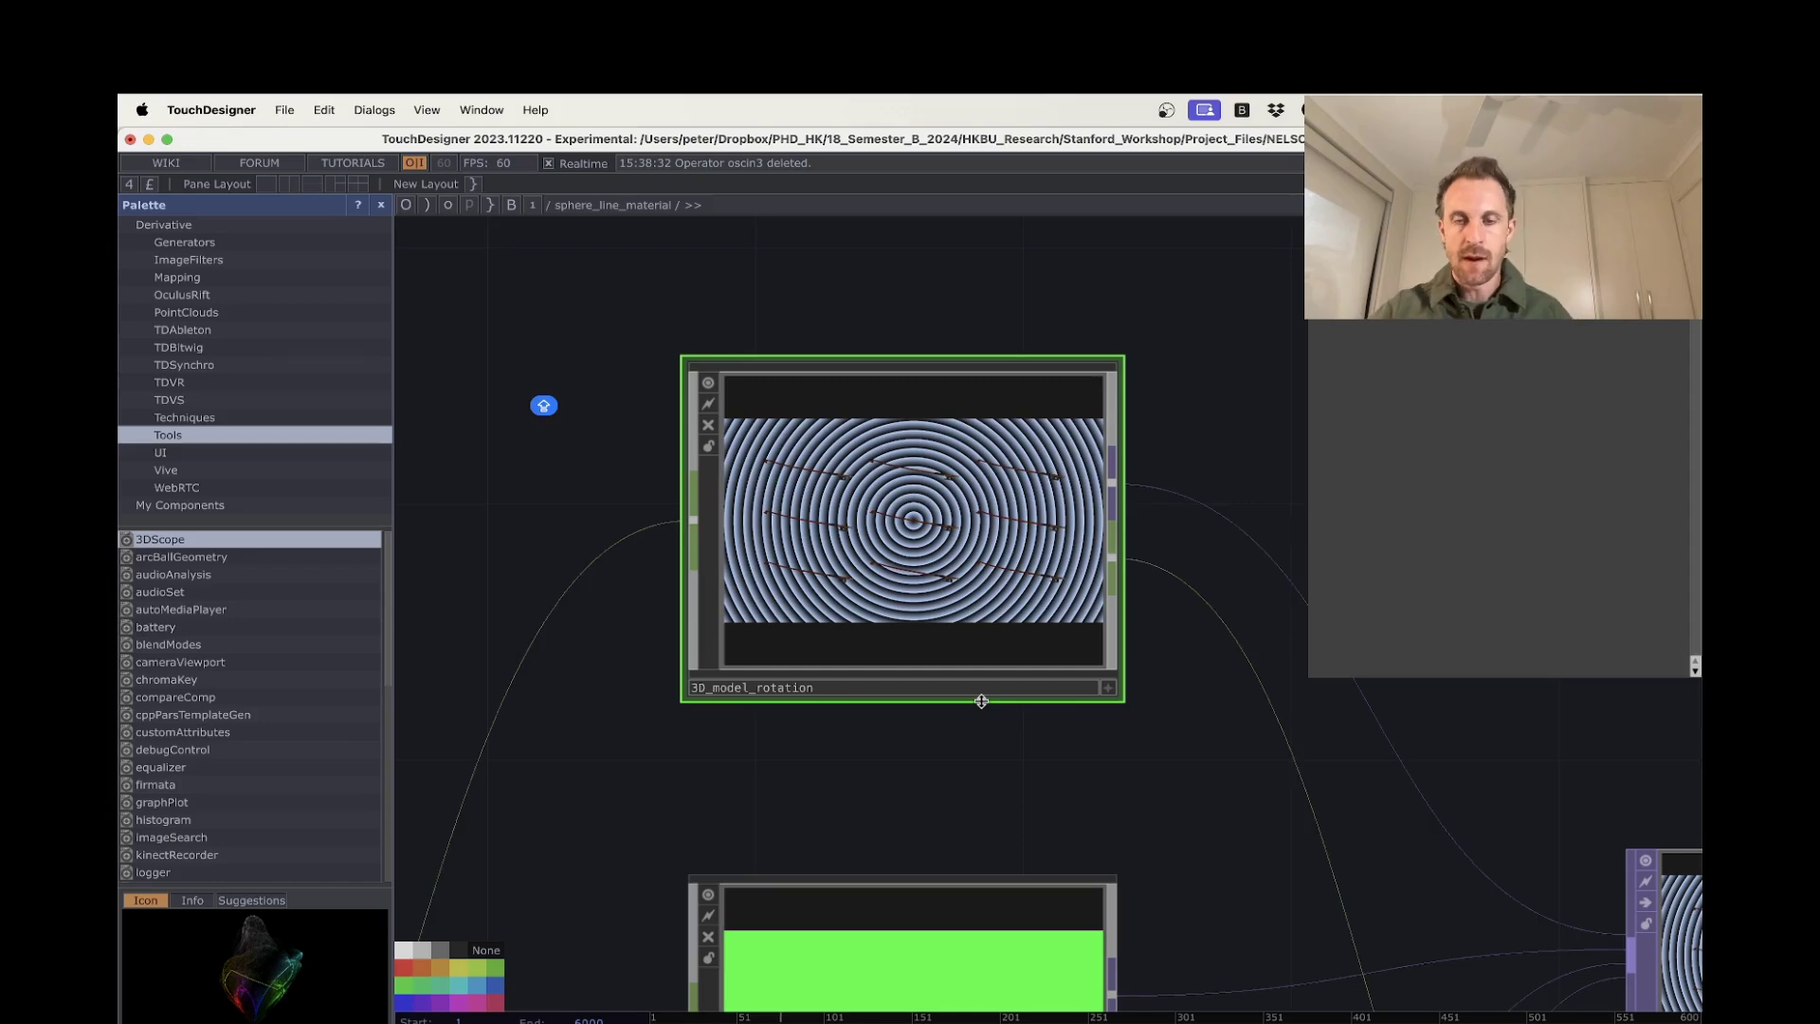
pyautogui.scroll(4, 947, 546)
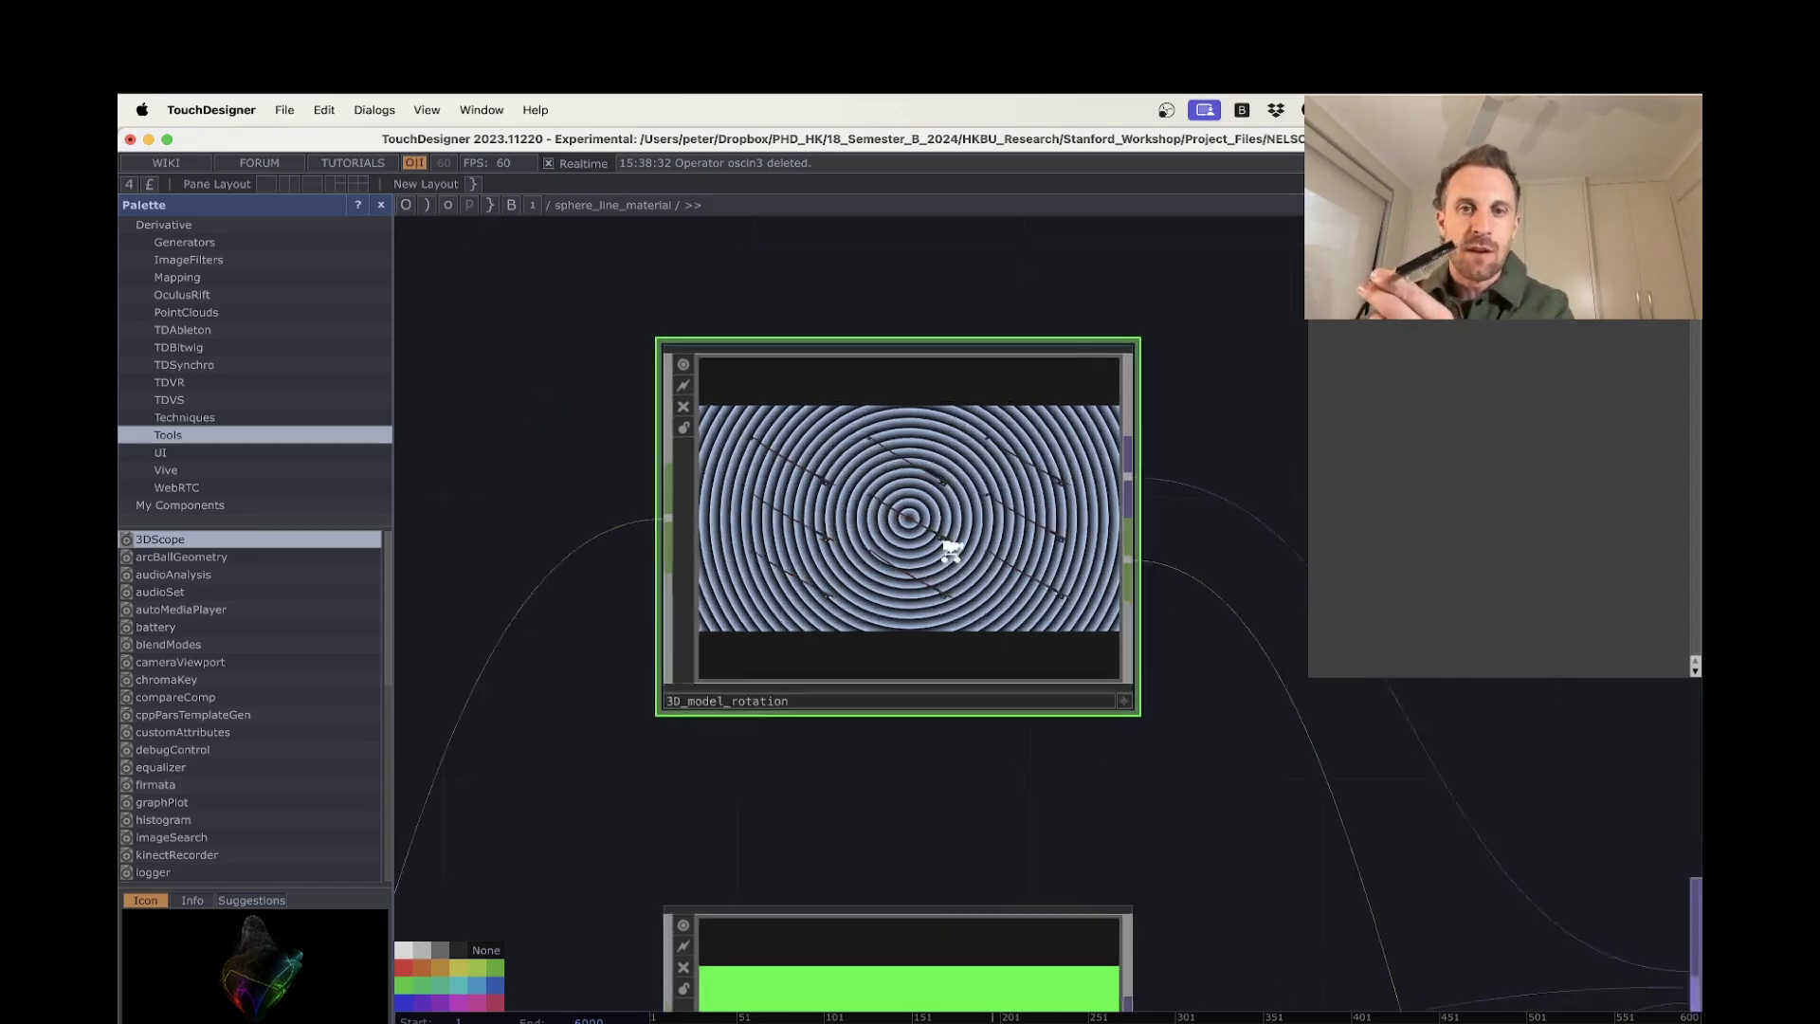
pyautogui.scroll(-5, 947, 800)
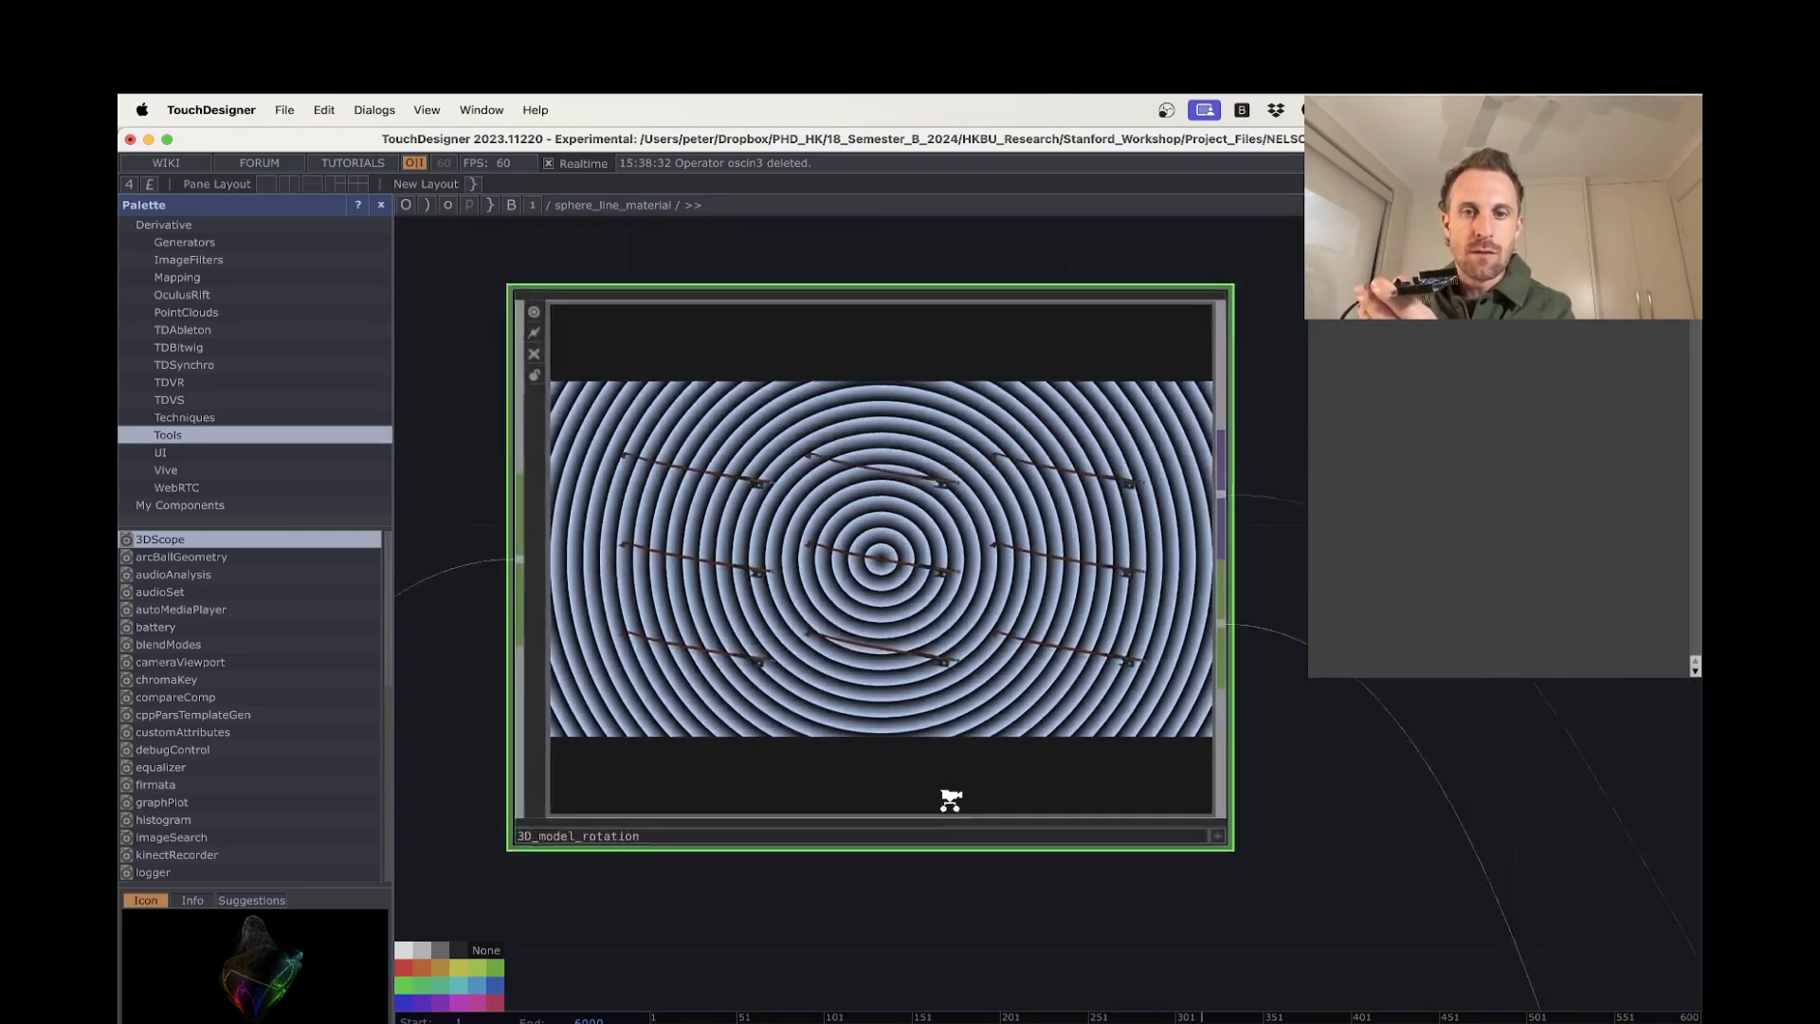
# - Examine the 2D_input_switcher component below 3D_model_rotation and its color output
pyautogui.moveTo(962, 880); pyautogui.dragTo(929, 549)
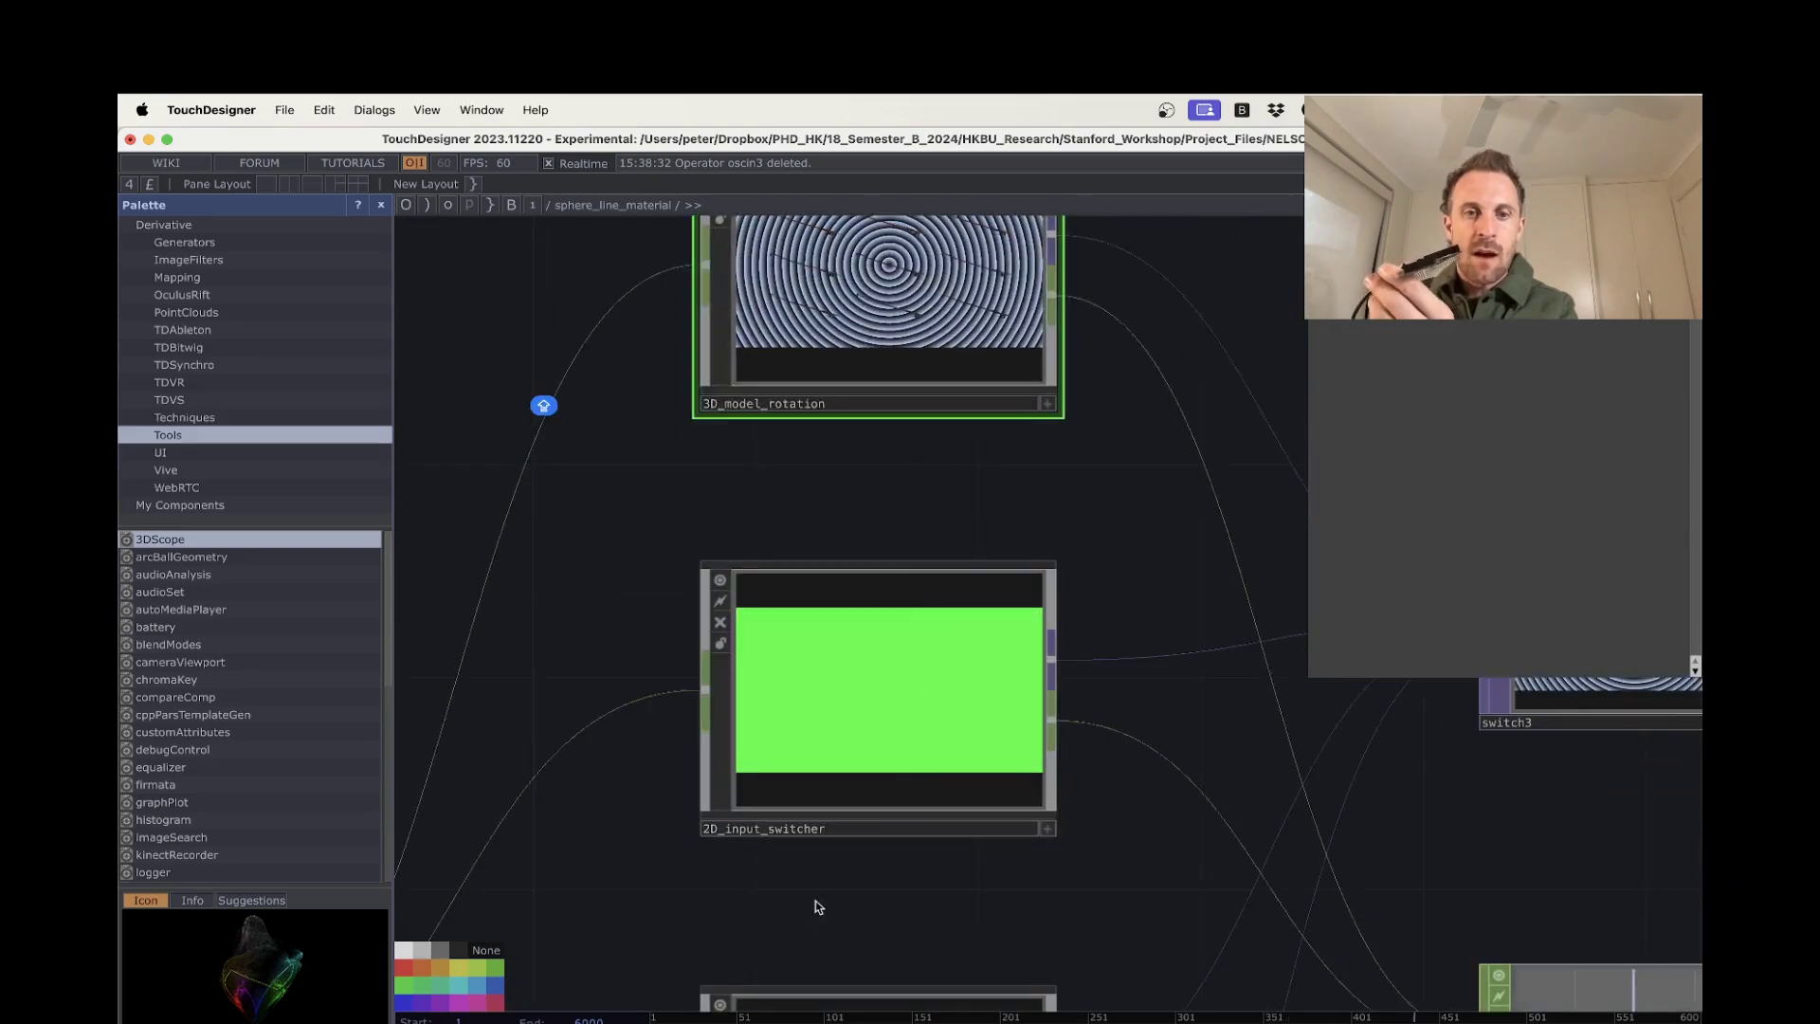
pyautogui.moveTo(817, 904); pyautogui.dragTo(834, 766)
pyautogui.scroll(2, 821, 823)
pyautogui.scroll(2, 821, 823)
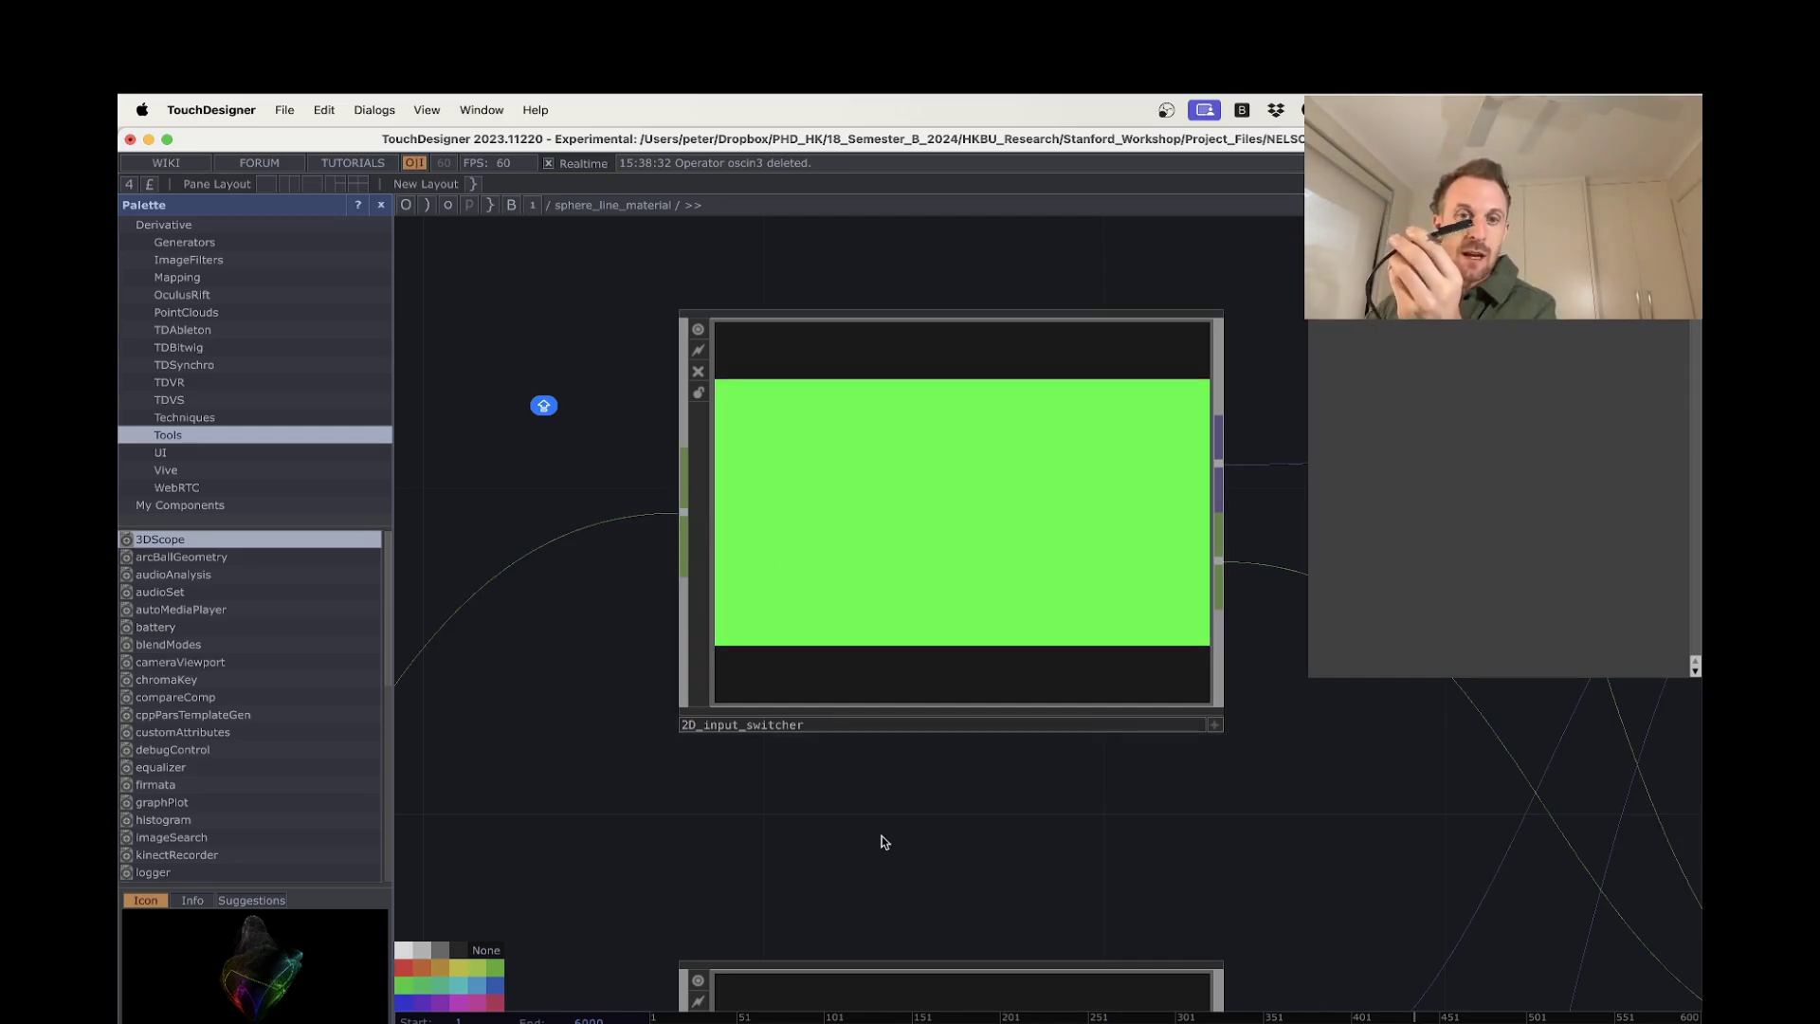
# - Examine the 2D_HSV_control component's preview to see how the sensor data recolors the video
pyautogui.scroll(-3, 872, 843)
pyautogui.moveTo(871, 843); pyautogui.dragTo(819, 547)
pyautogui.scroll(-2, 785, 734)
pyautogui.moveTo(637, 903); pyautogui.dragTo(941, 746)
pyautogui.scroll(3, 763, 784)
pyautogui.scroll(1, 763, 784)
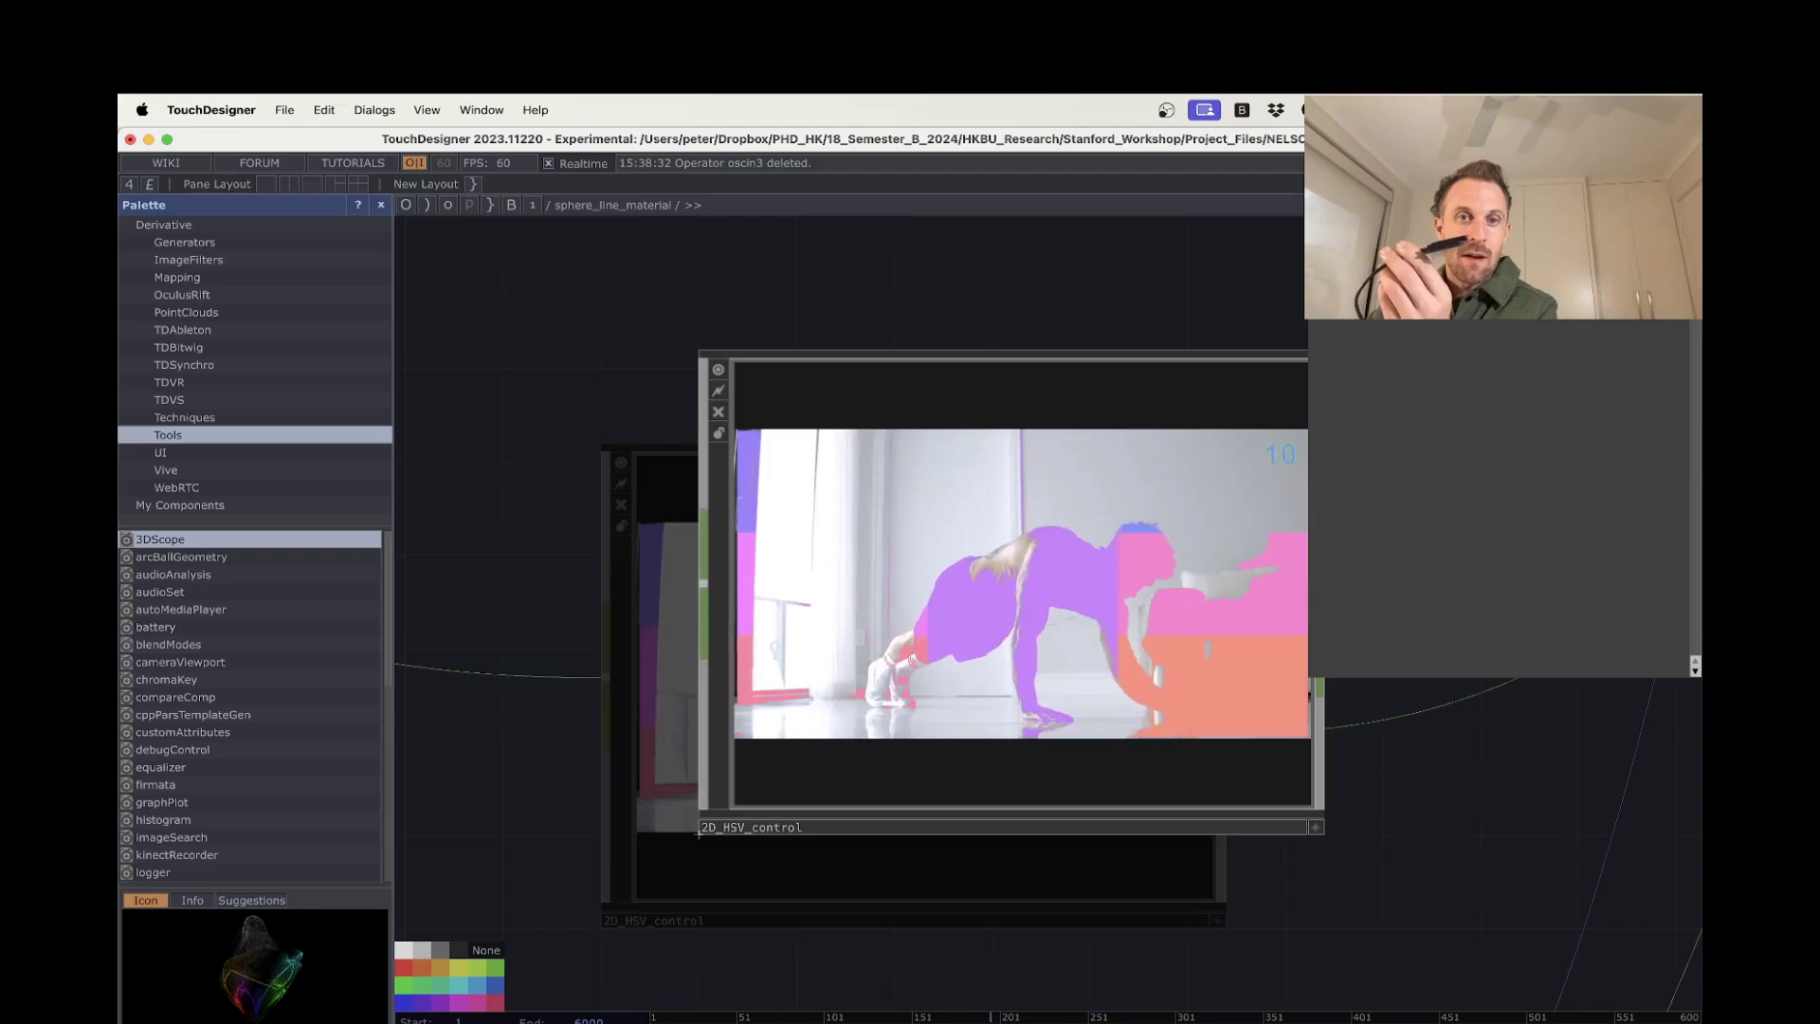
pyautogui.moveTo(999, 931); pyautogui.dragTo(816, 977)
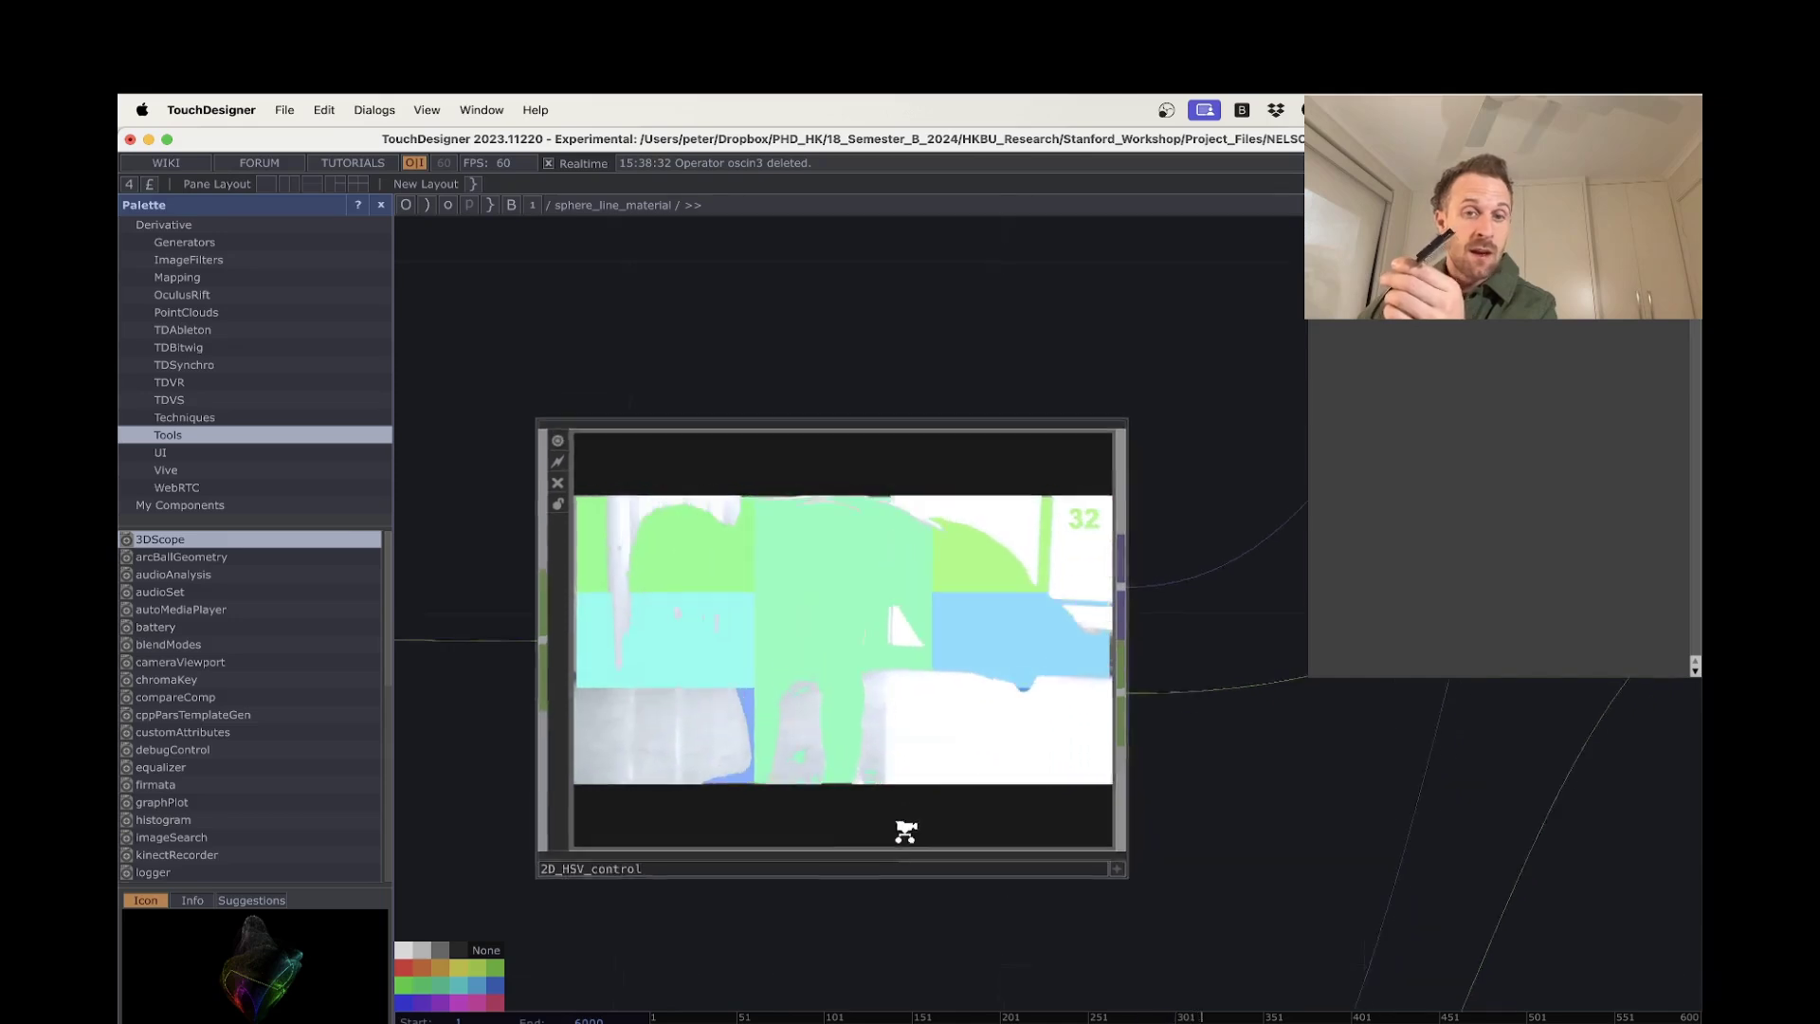
# - Examine the rotate_acceleration_move_barbel component's preview to see the moving barbell
pyautogui.scroll(-5, 902, 833)
pyautogui.moveTo(849, 687); pyautogui.dragTo(836, 608)
pyautogui.scroll(-1, 955, 894)
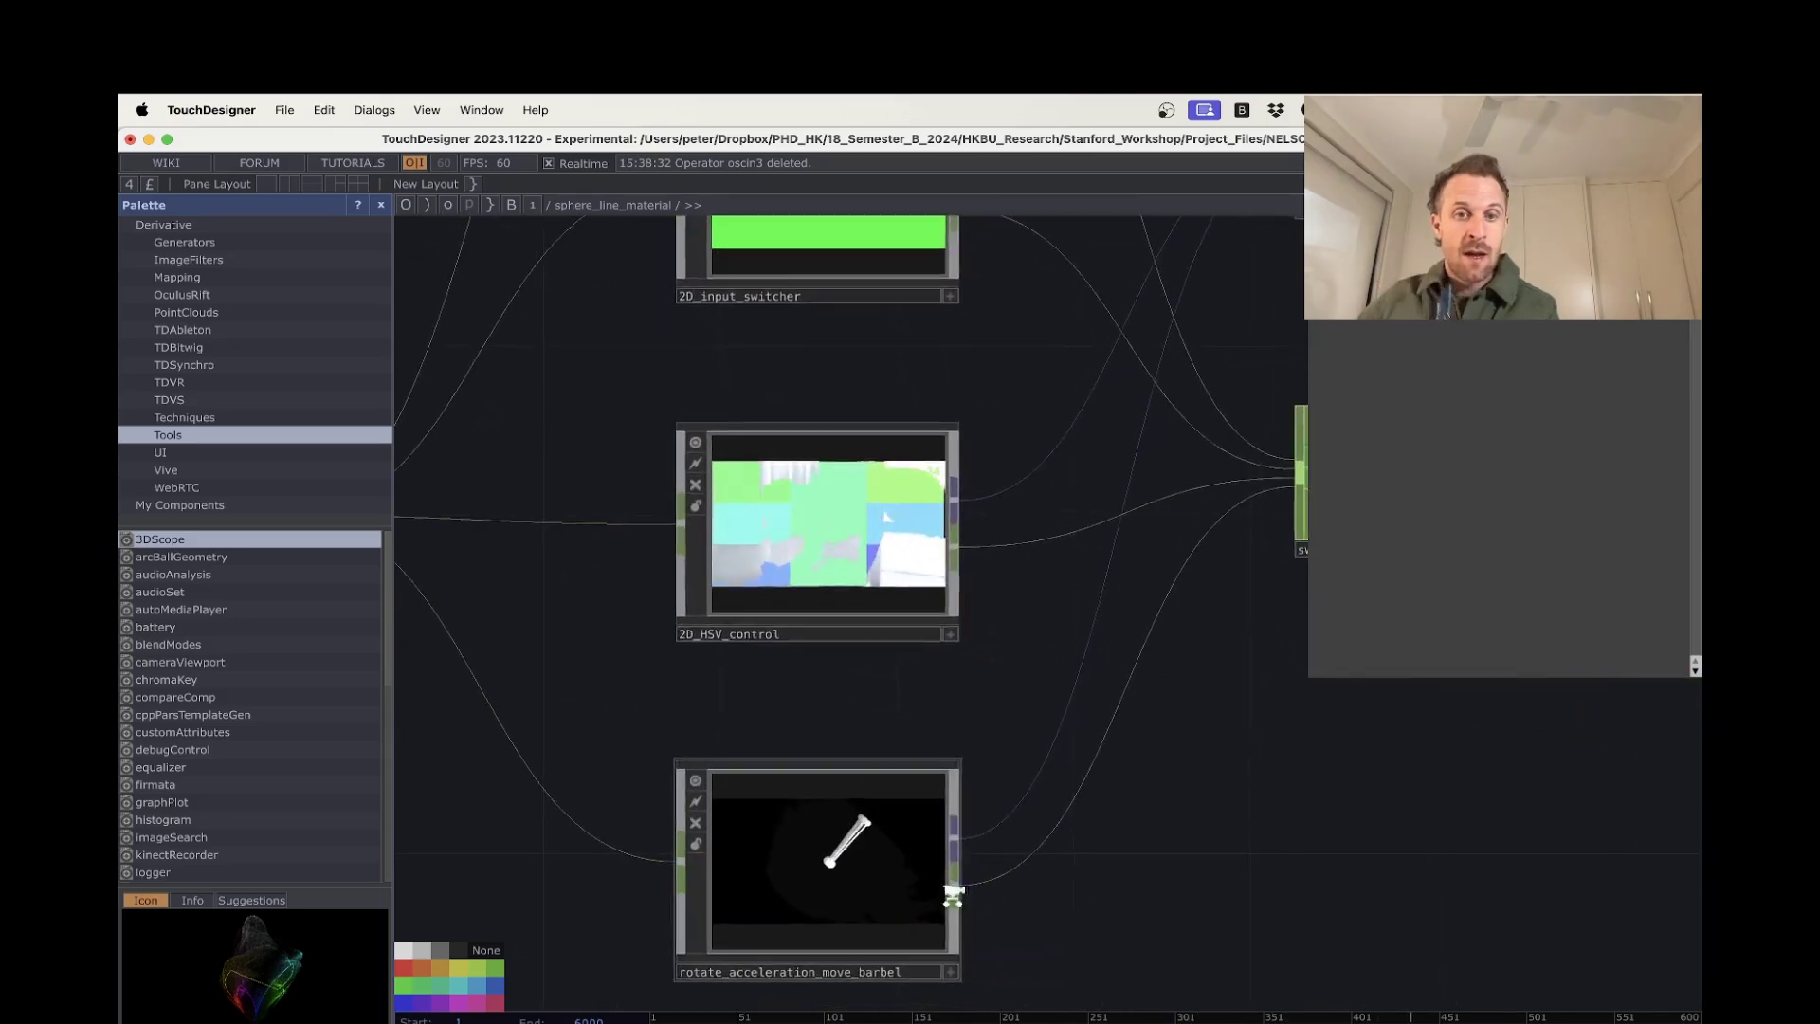
pyautogui.moveTo(1073, 886); pyautogui.dragTo(1200, 742)
pyautogui.scroll(3, 1006, 780)
pyautogui.scroll(2, 1006, 778)
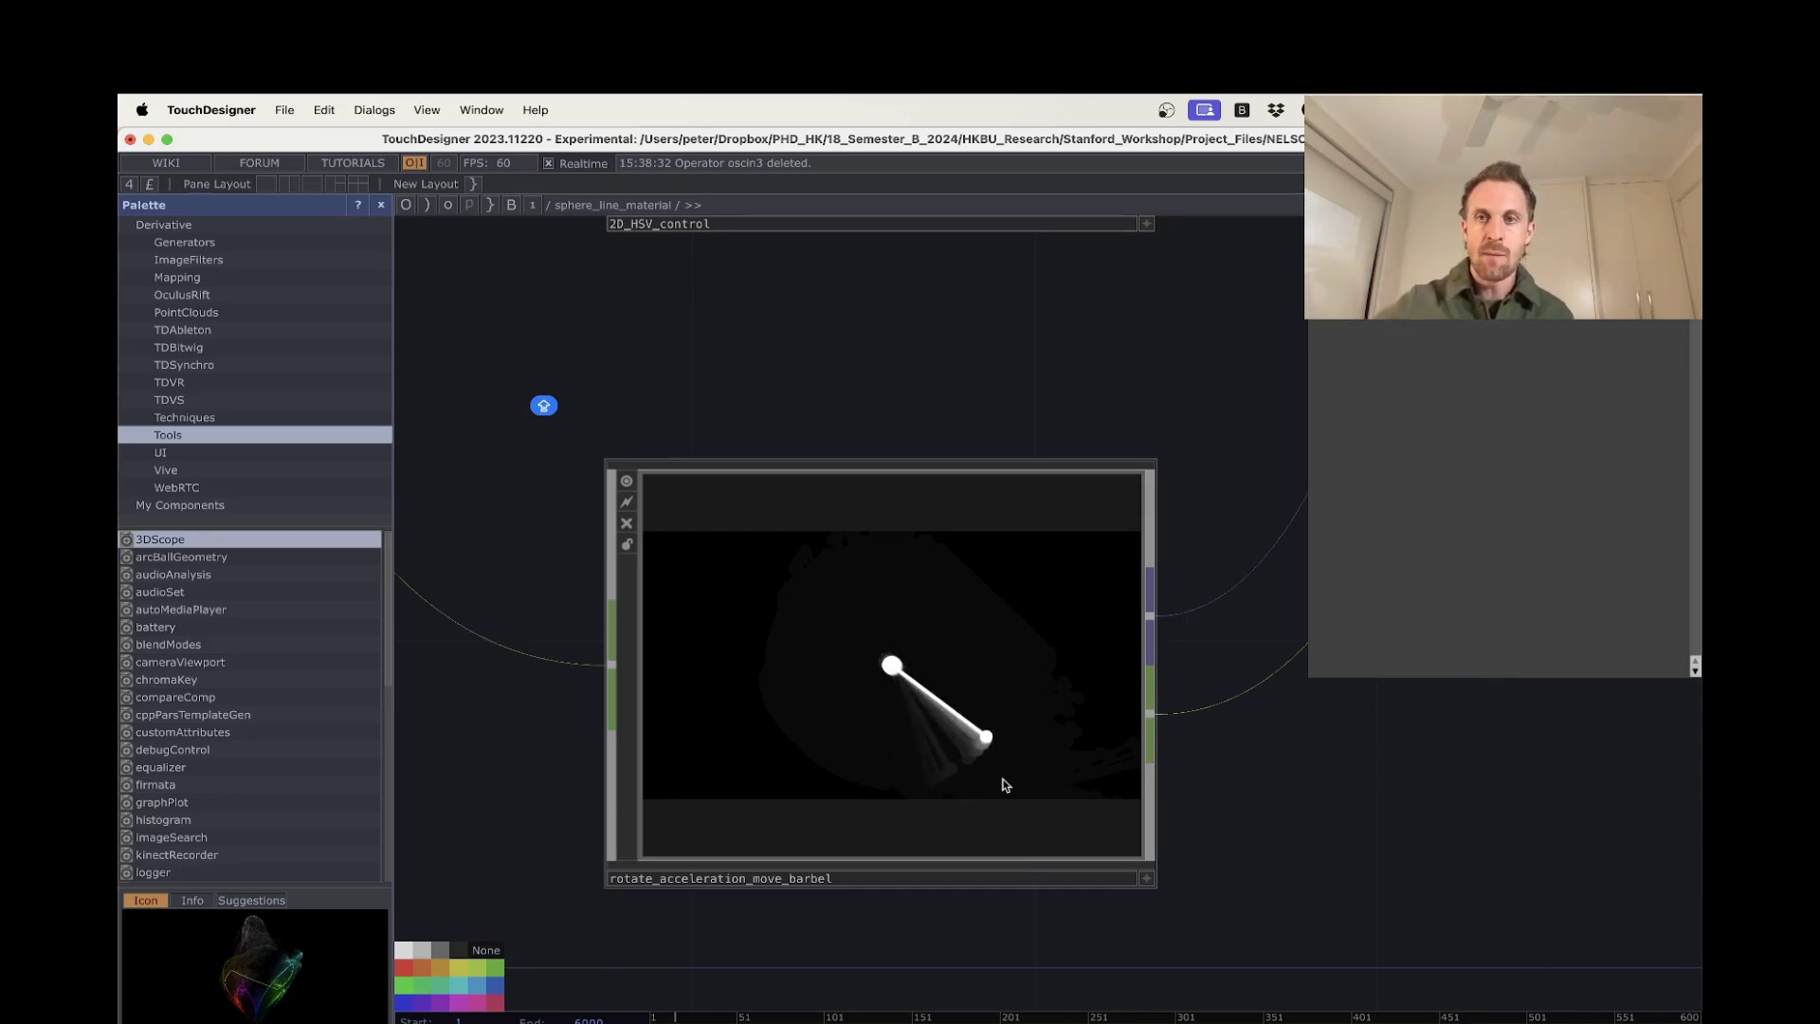
# - Select switch2 to view its inputs and move oscout1 level with it in the network
pyautogui.scroll(-5, 1064, 792)
pyautogui.hscroll(8, 1138, 827)
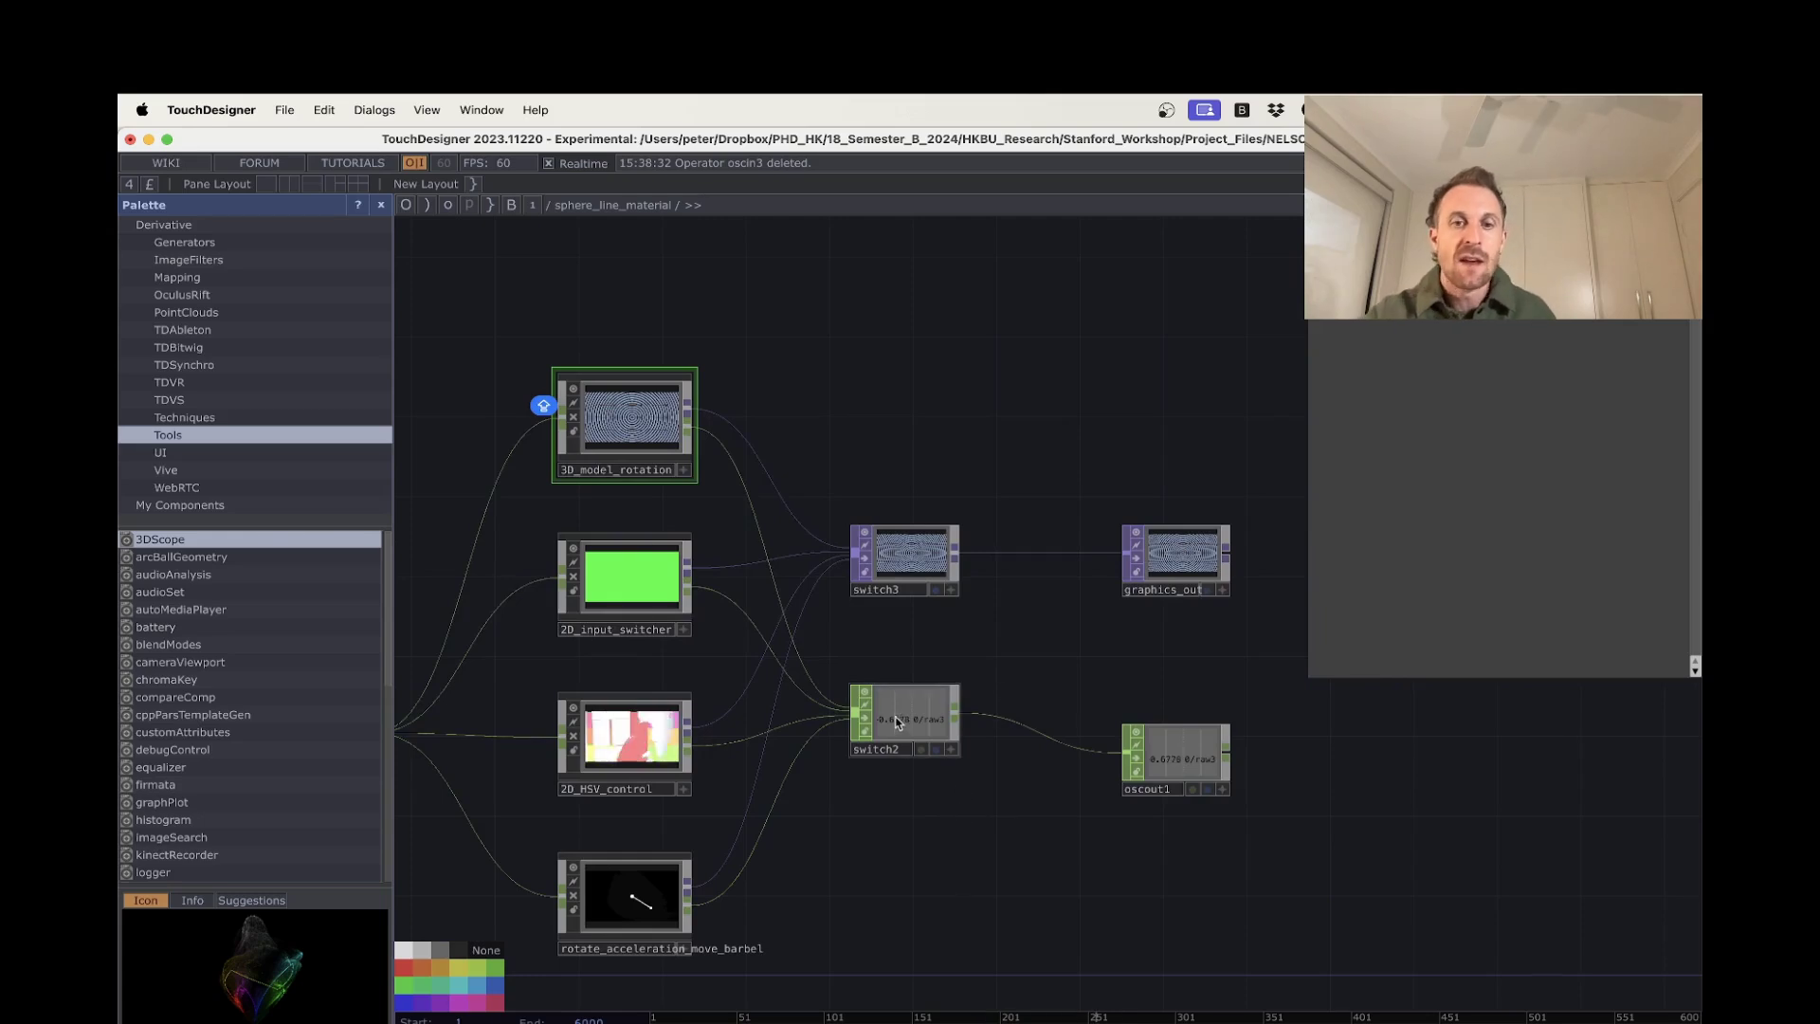
pyautogui.click(908, 716)
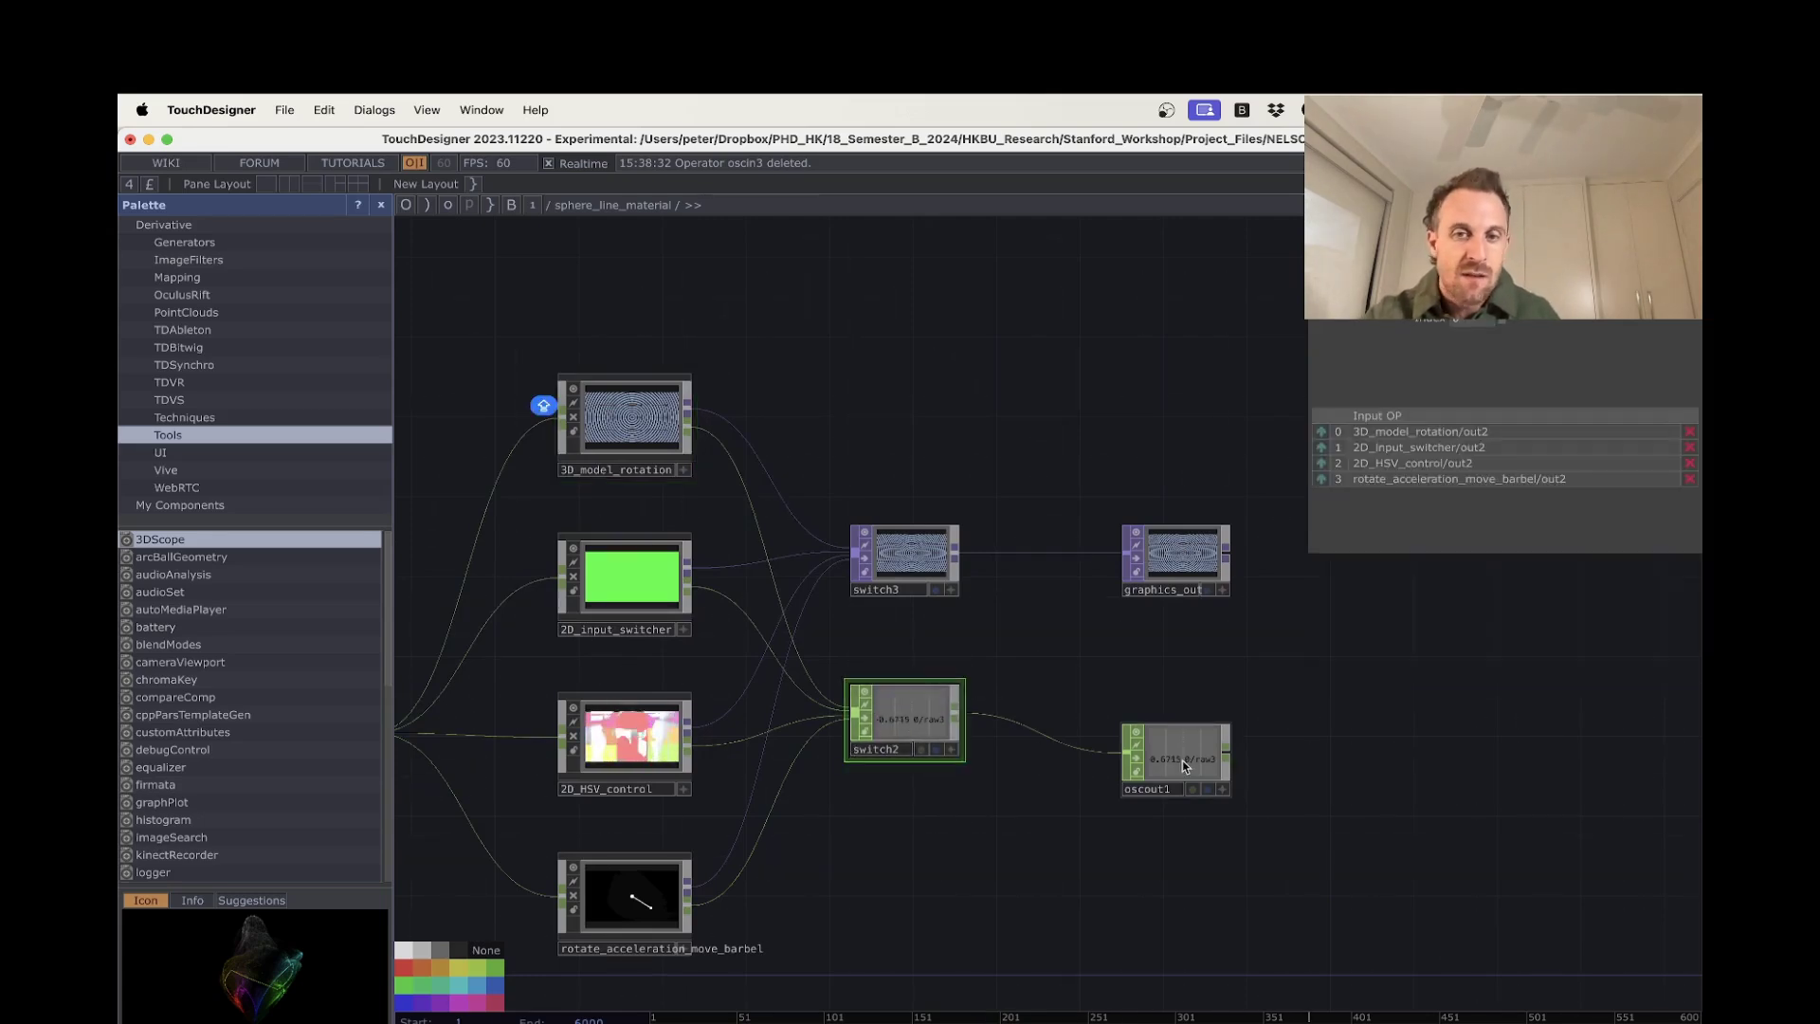
pyautogui.moveTo(1181, 775); pyautogui.dragTo(1161, 735)
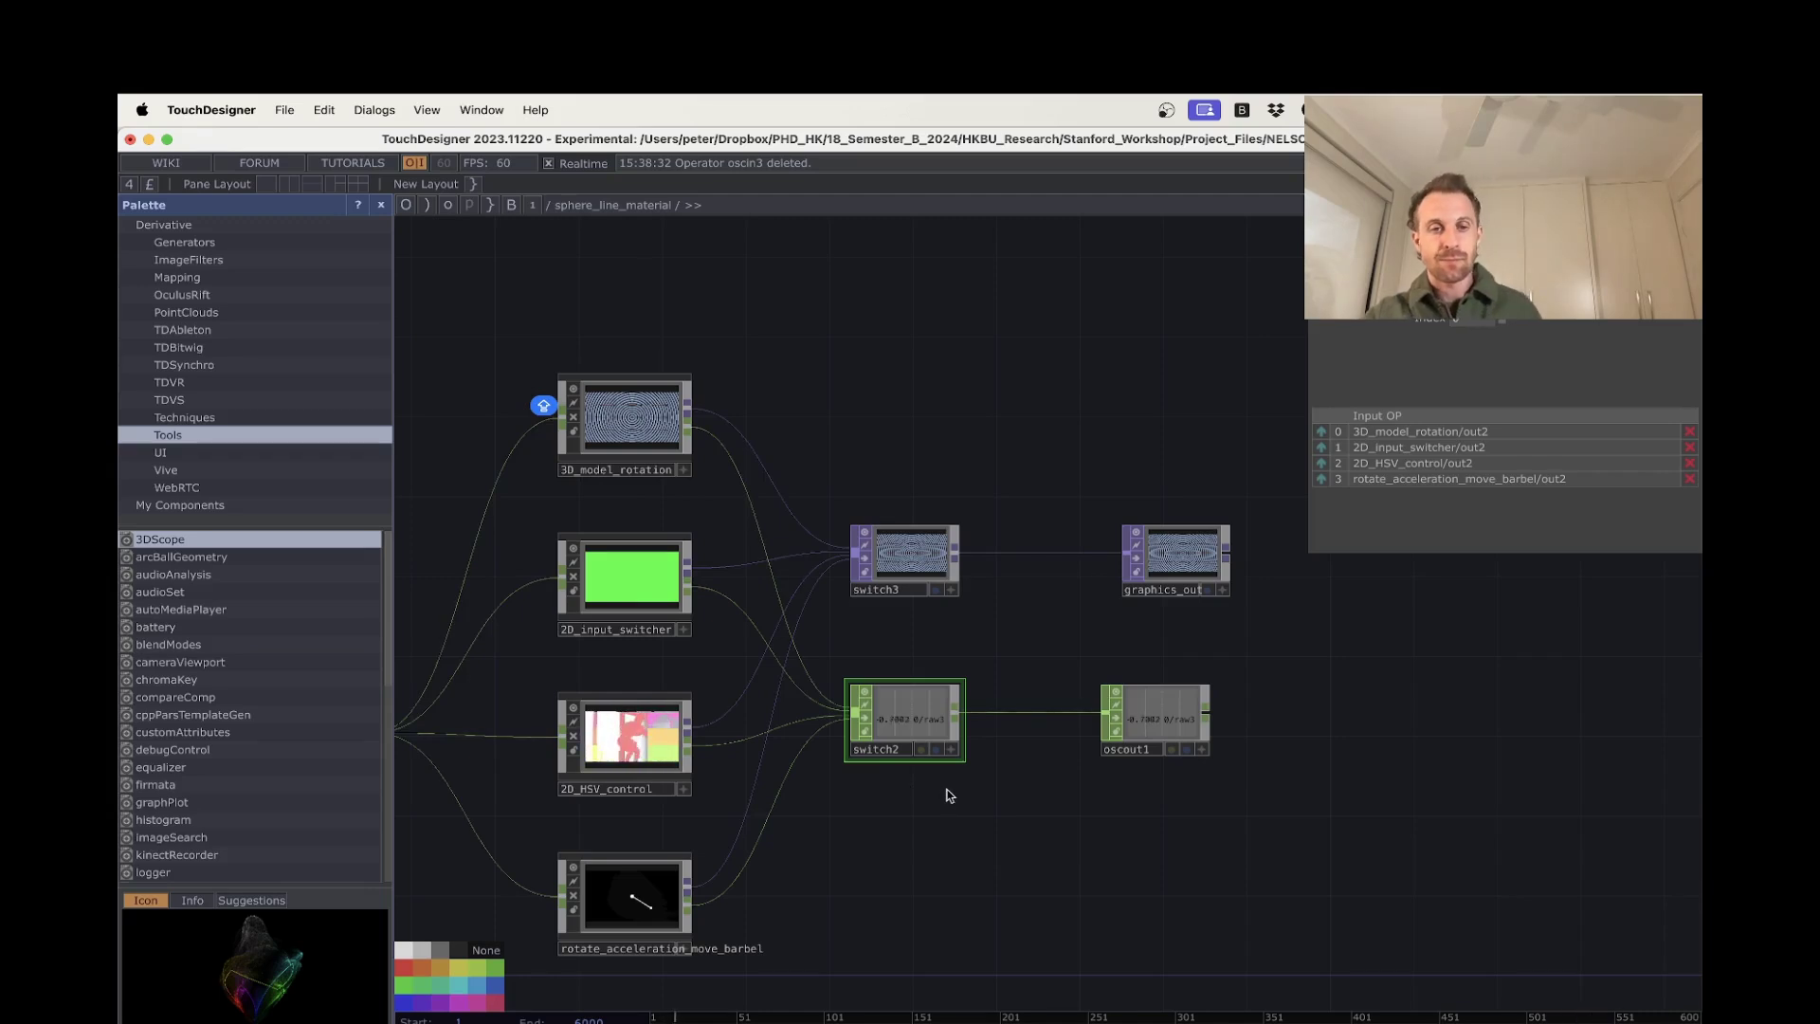
# - Select oscout1 to view its network address and port, and review the network from switch1 through the visual components to the outputs
pyautogui.scroll(3, 950, 794)
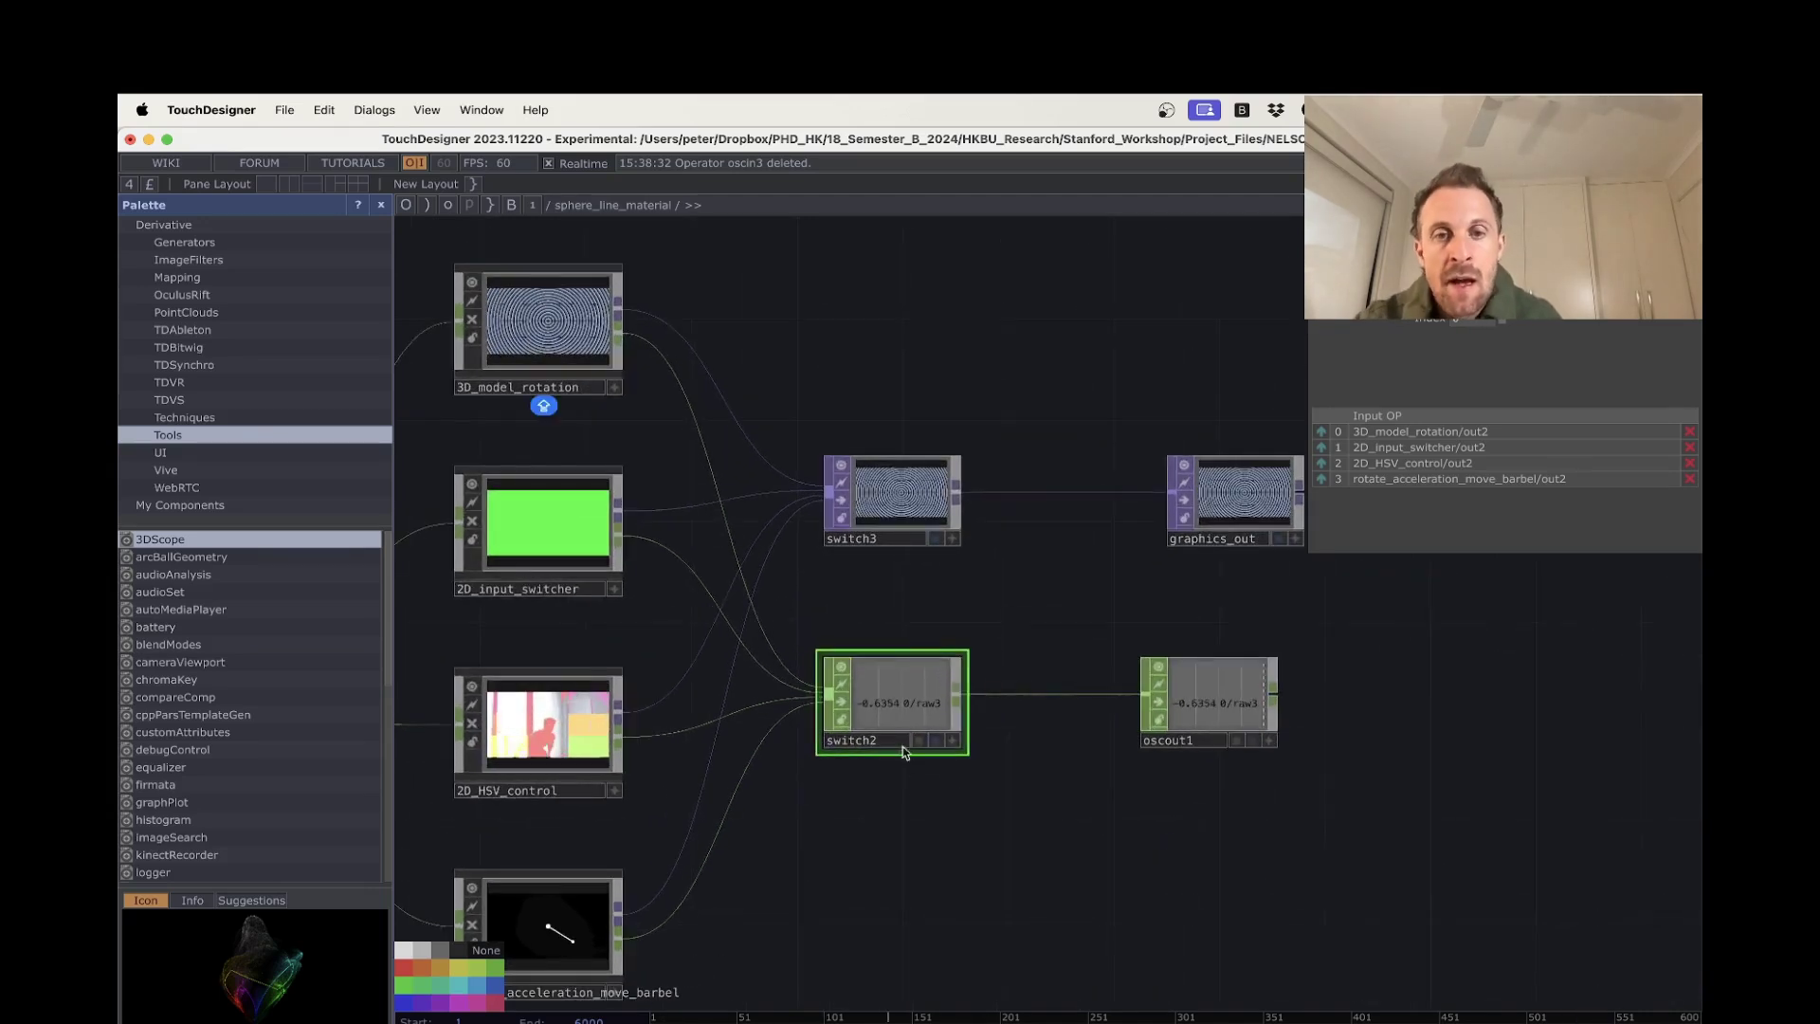
pyautogui.click(1210, 698)
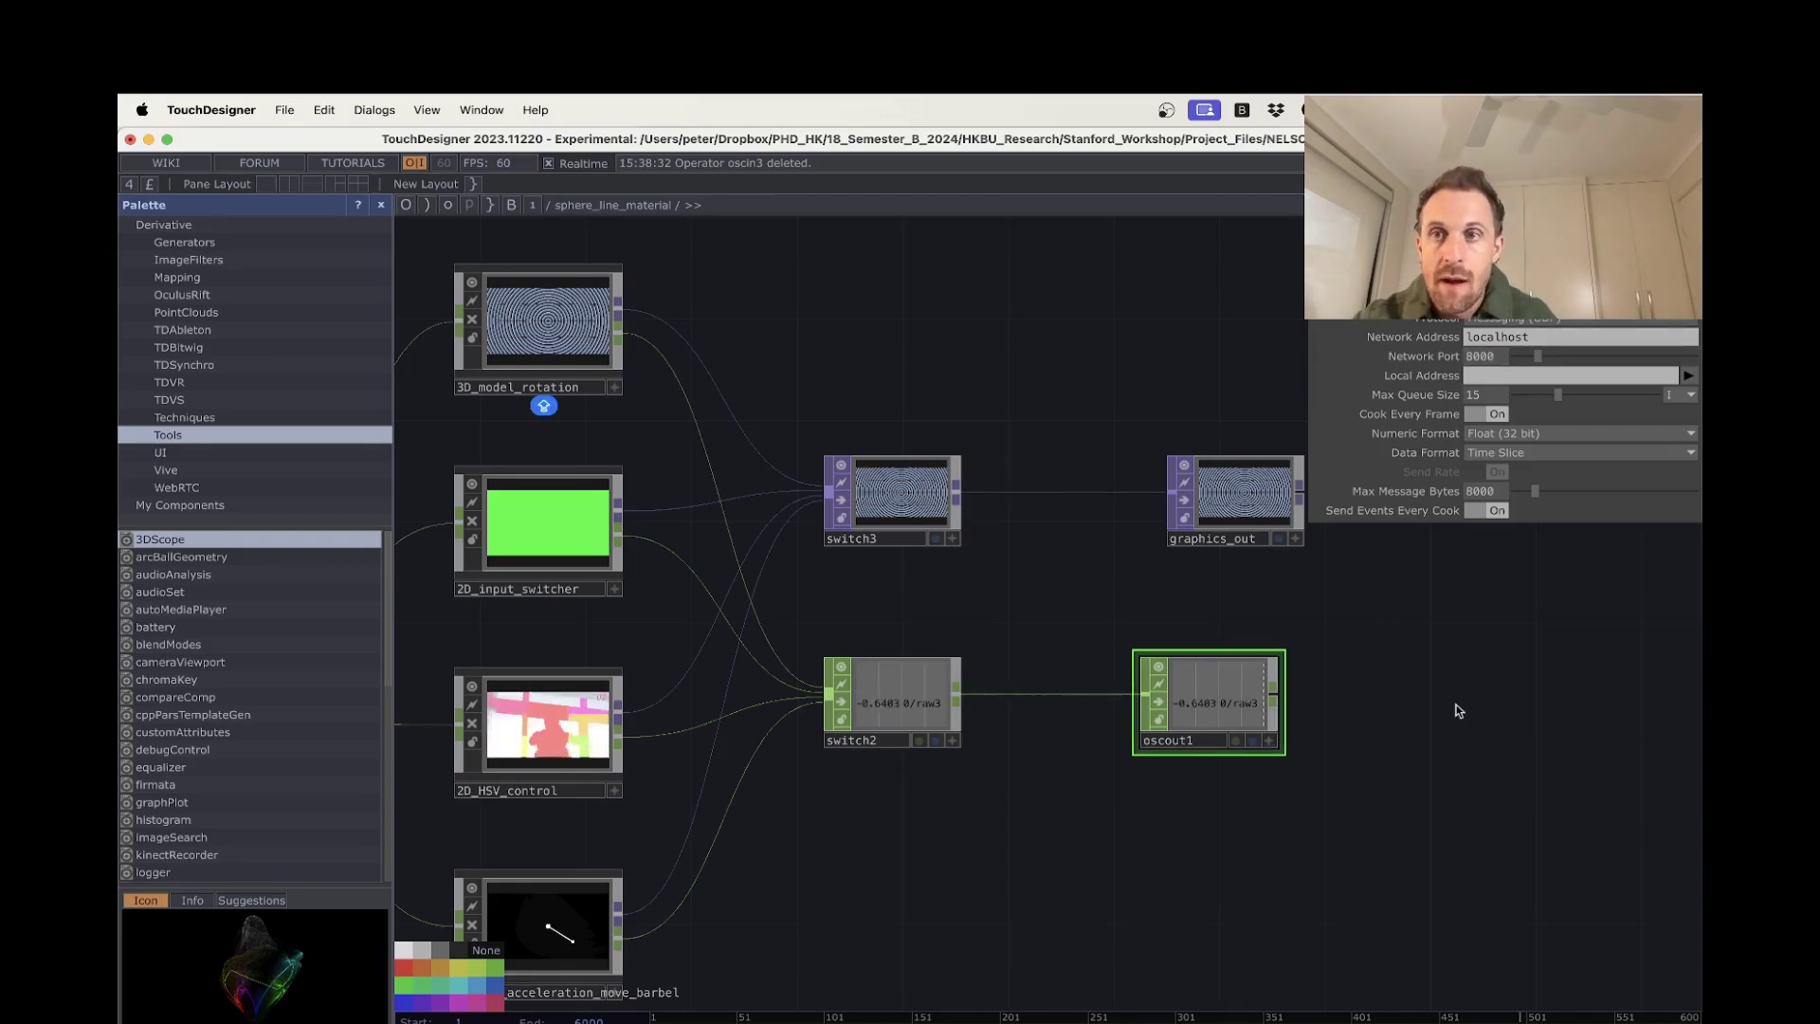
pyautogui.moveTo(926, 812); pyautogui.dragTo(1041, 829)
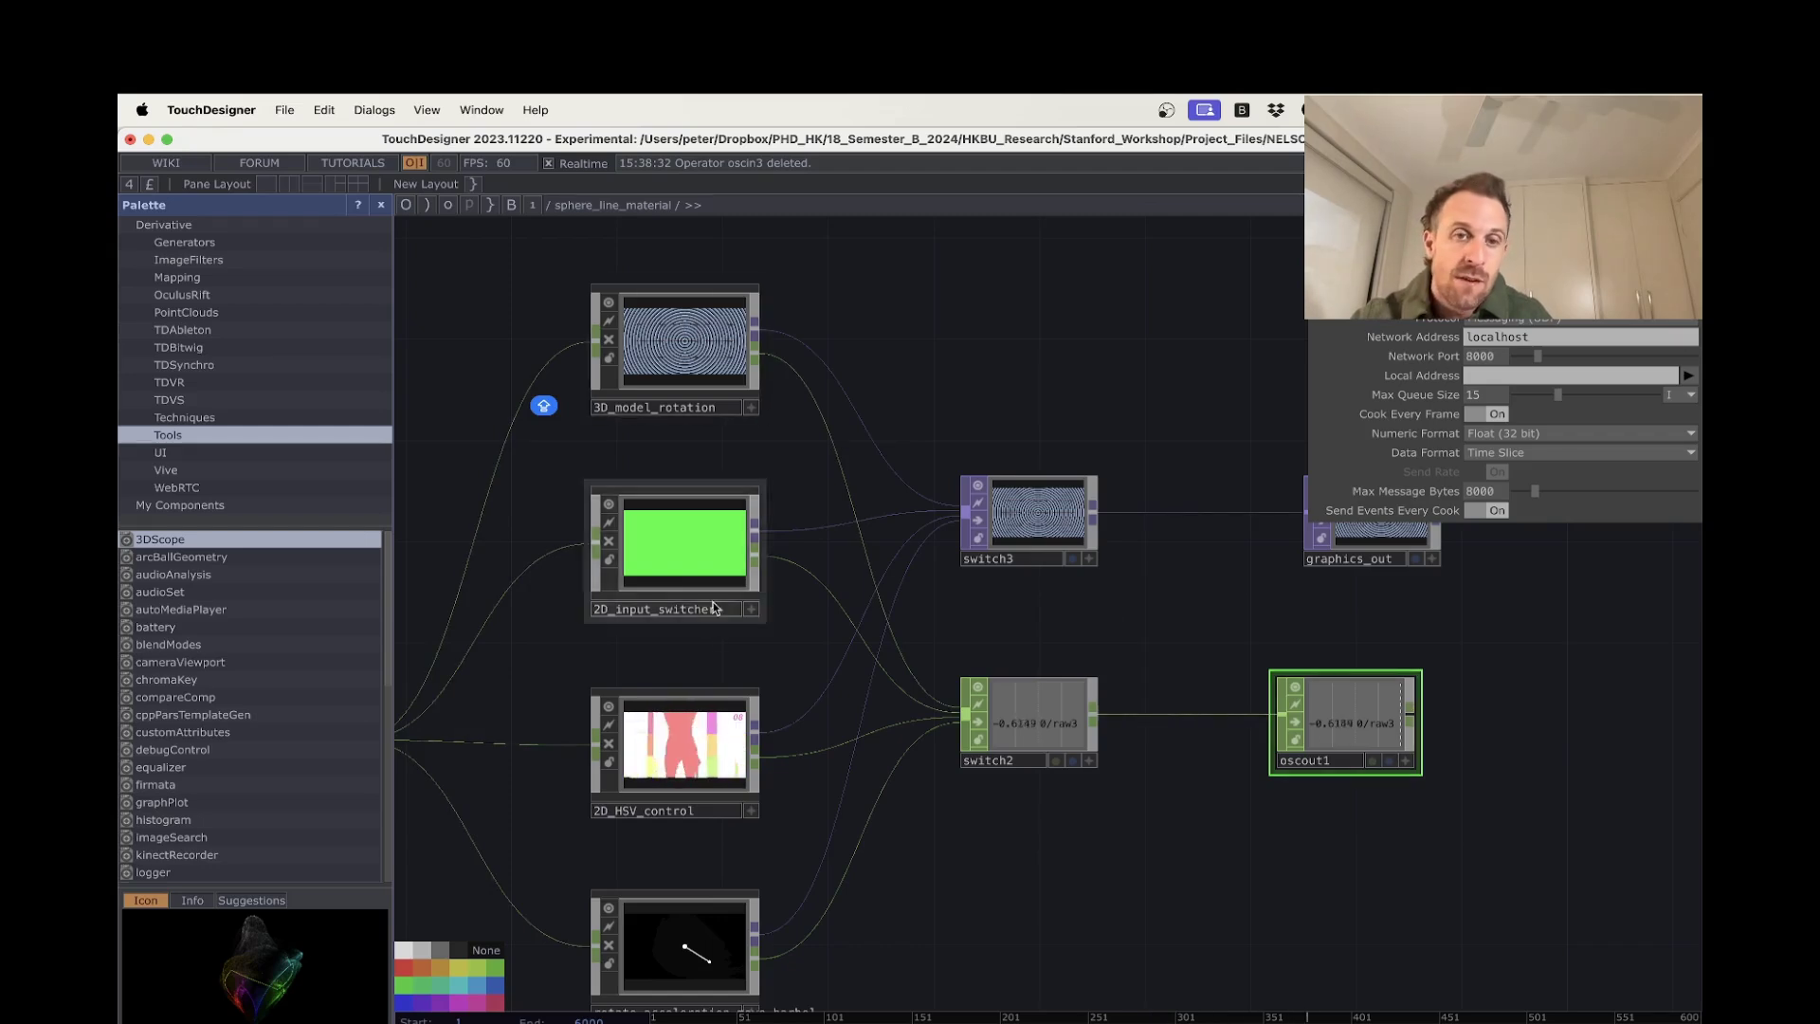
pyautogui.moveTo(1129, 866); pyautogui.dragTo(1040, 834)
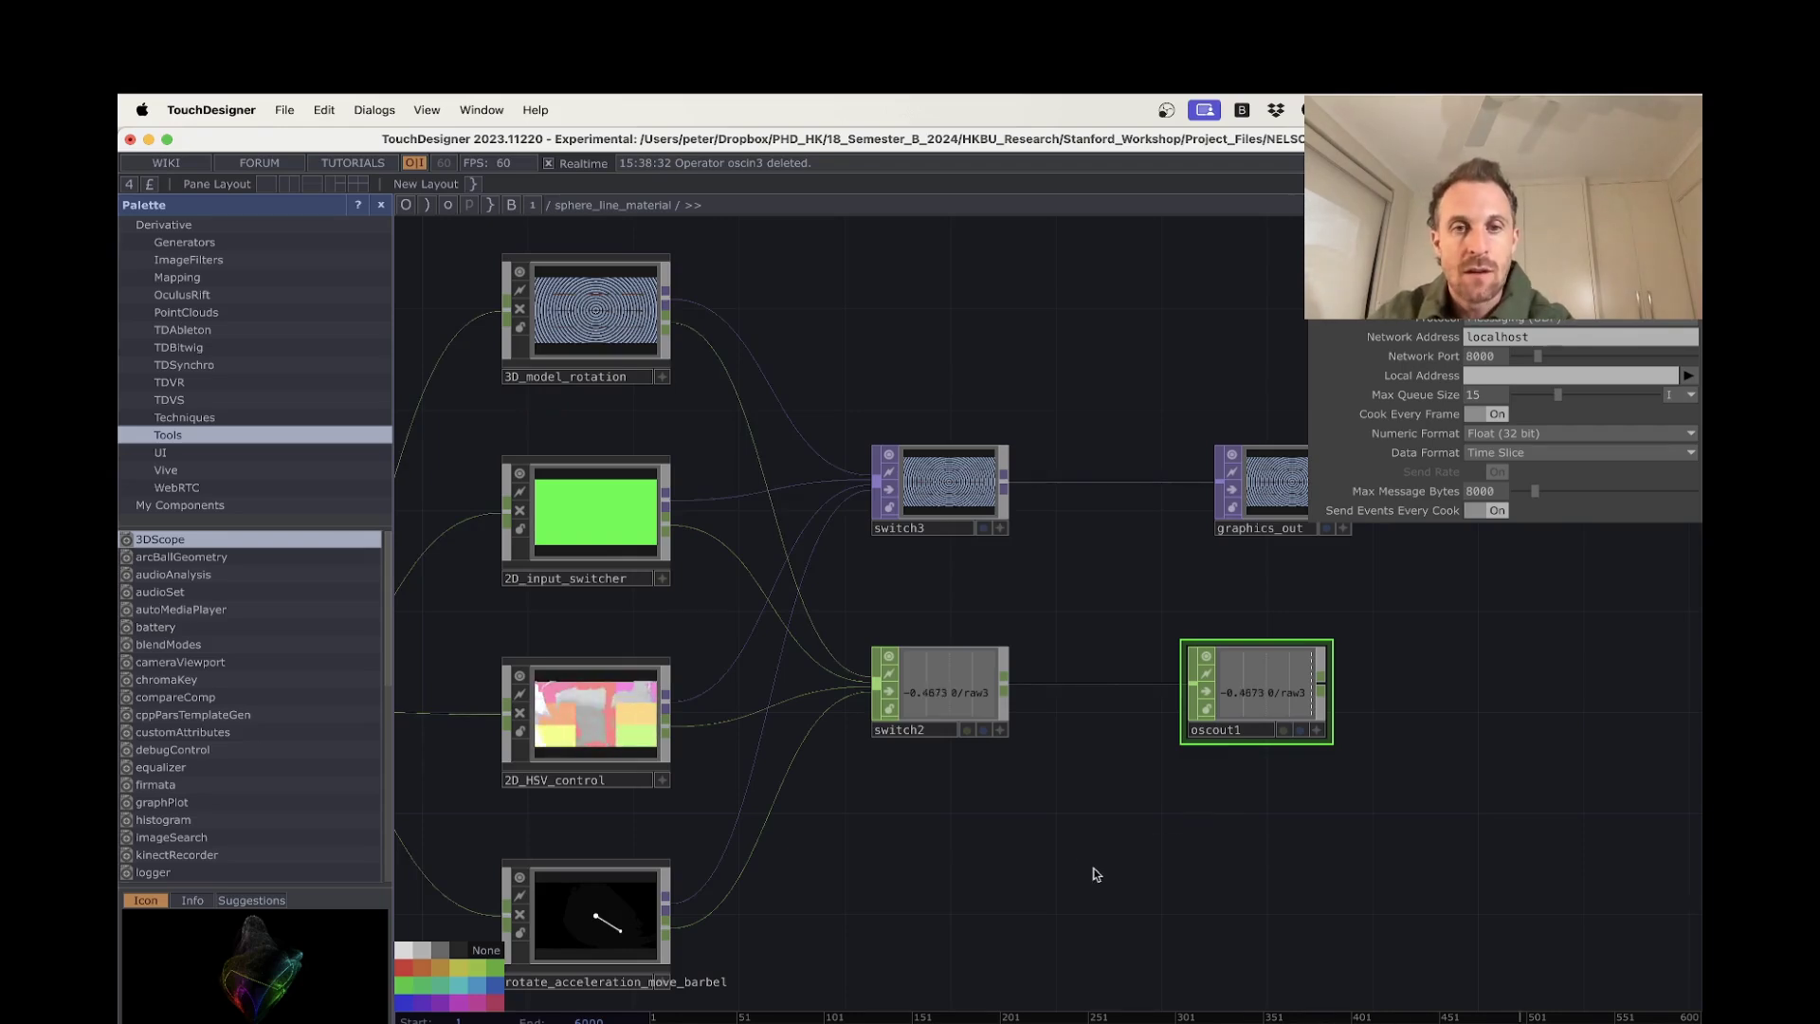
pyautogui.moveTo(930, 870); pyautogui.dragTo(1109, 863)
pyautogui.scroll(-3, 1109, 863)
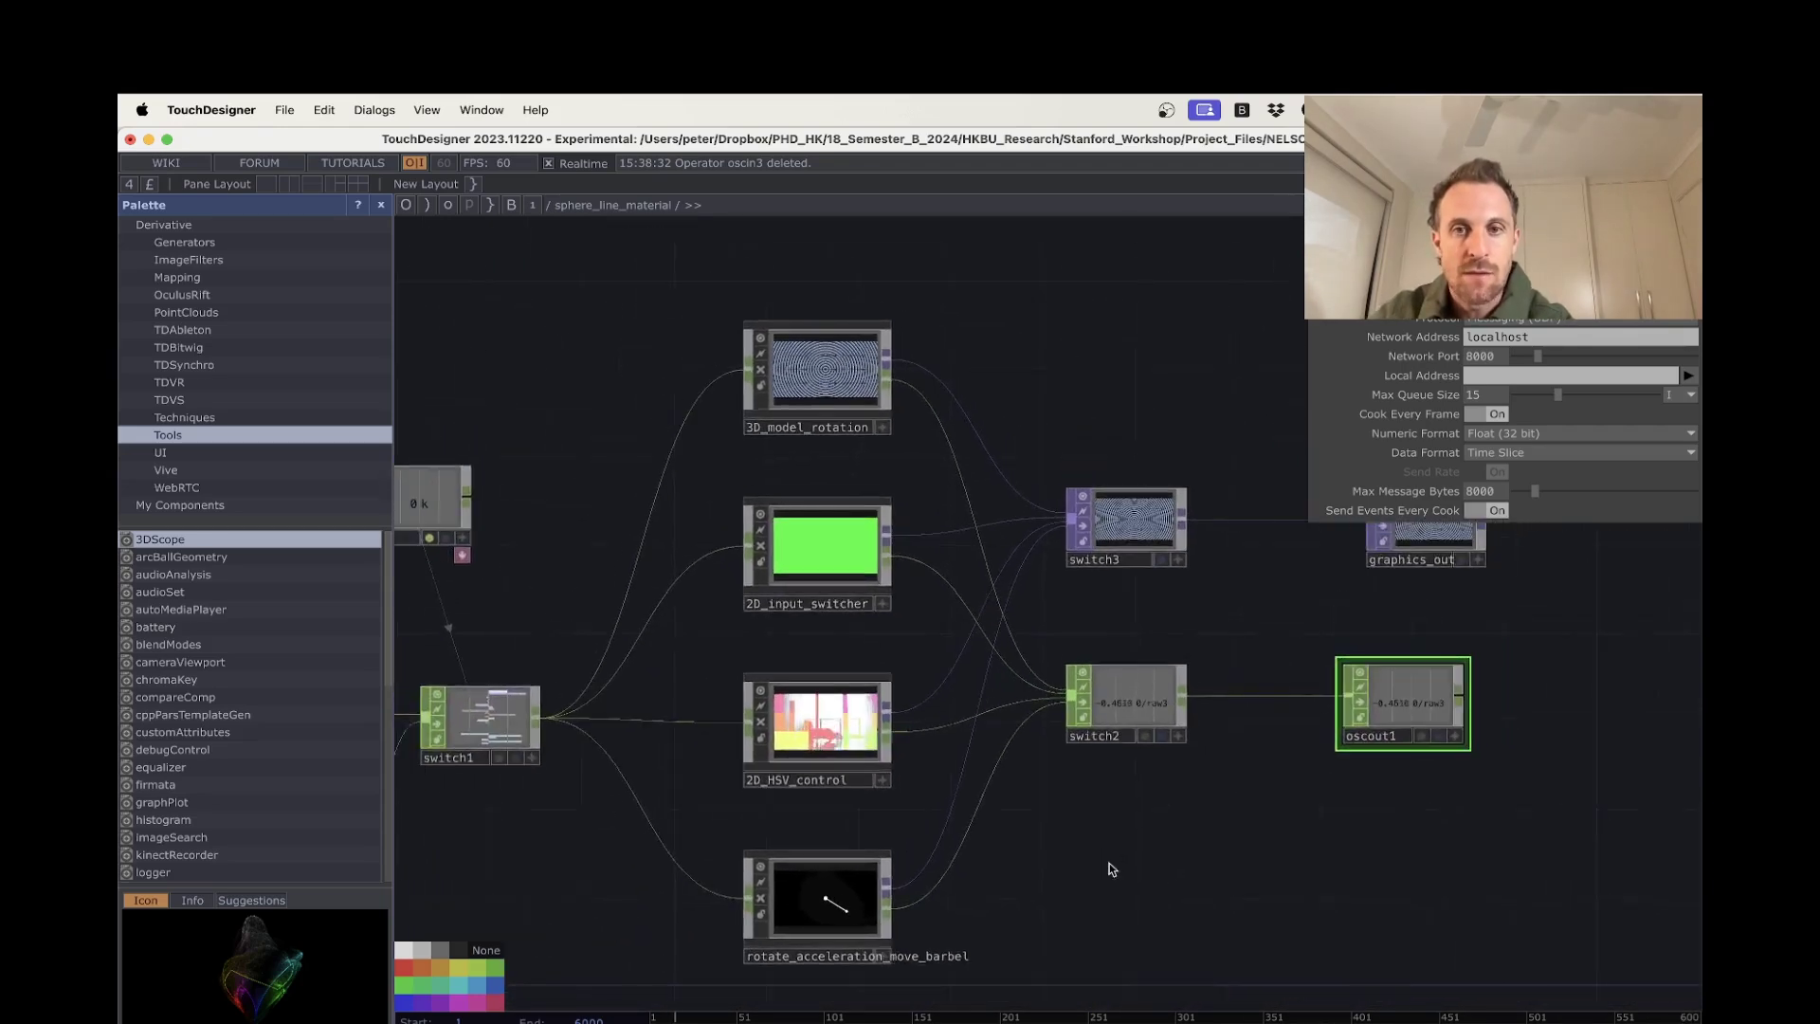